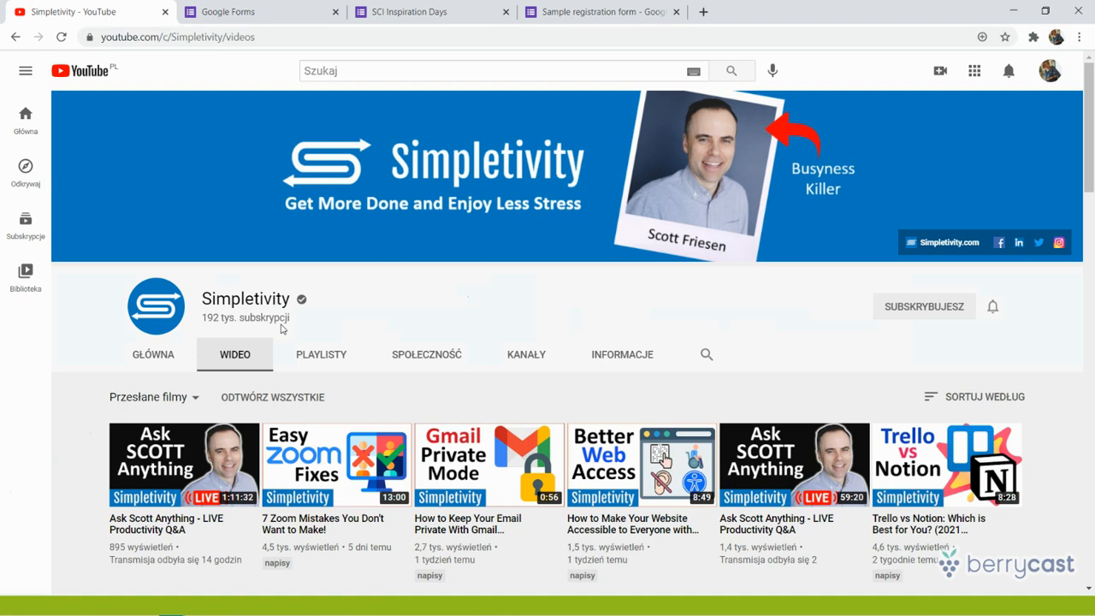
Close the YouTube channel and Google Forms home pages, leaving the SCI Inspiration Days form open
click(165, 12)
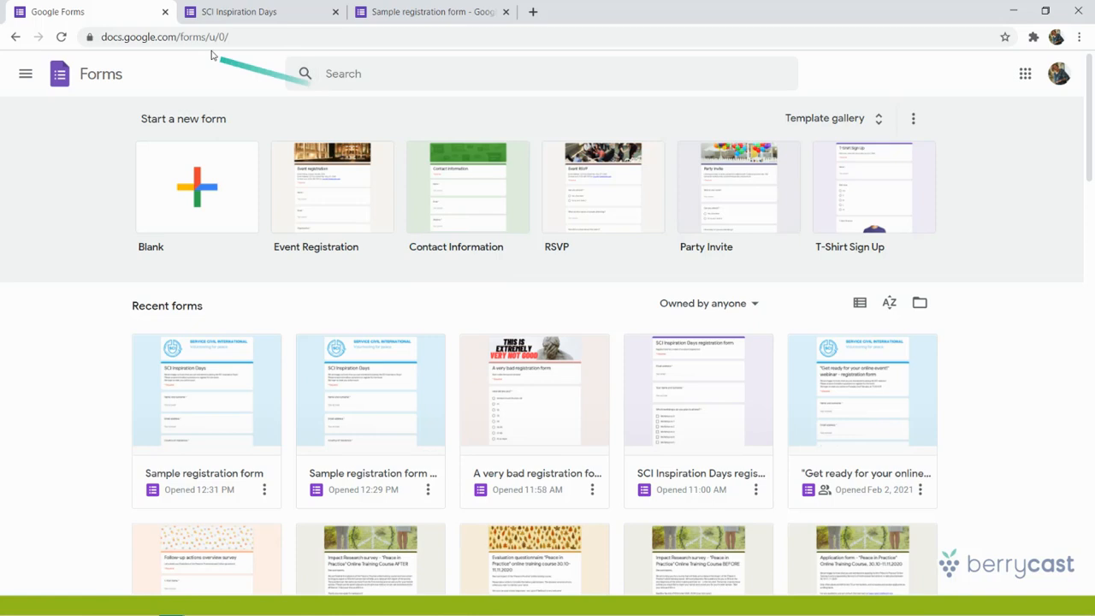
click(165, 12)
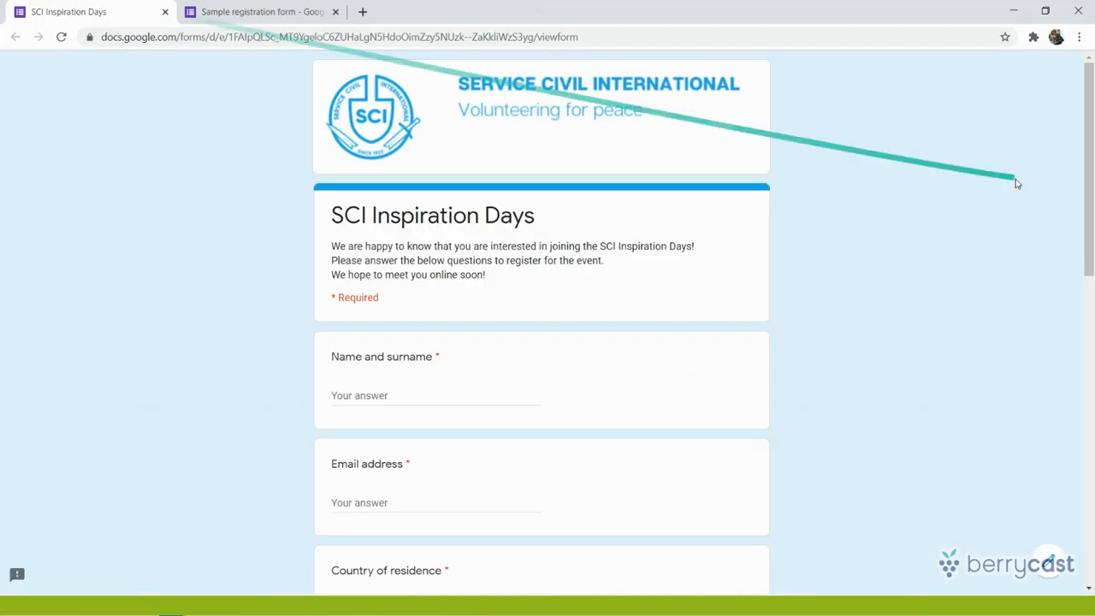
Mark the three Friday, 30.10 sessions in the SCI Inspiration Days form and agree with the privacy statement
drag(1088, 173, 1092, 124)
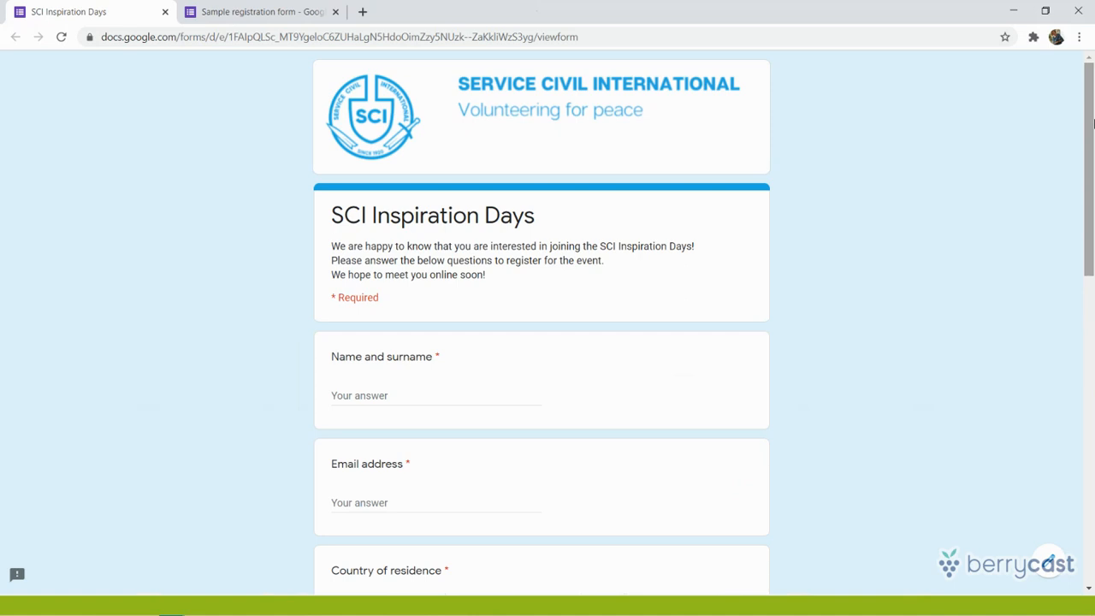
drag(1092, 124, 1092, 210)
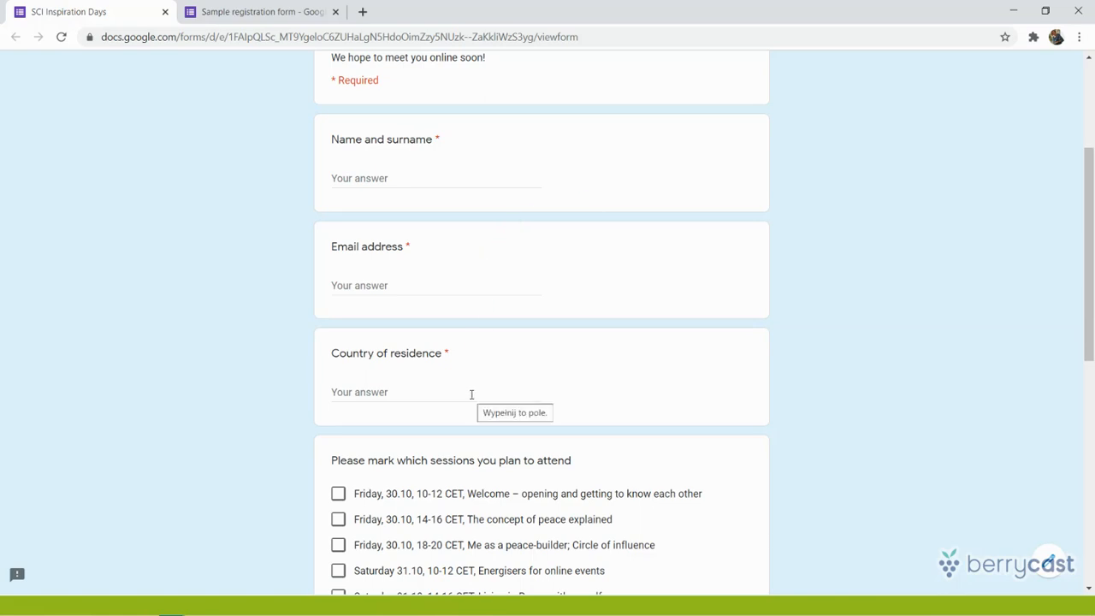
drag(1090, 272, 1092, 403)
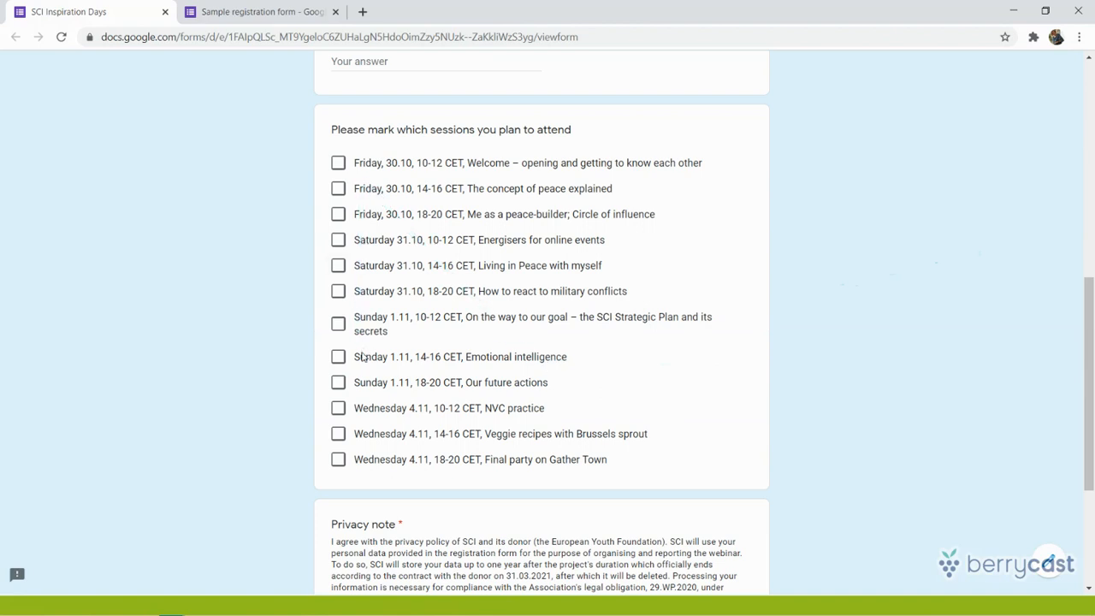
click(338, 164)
click(338, 189)
click(338, 216)
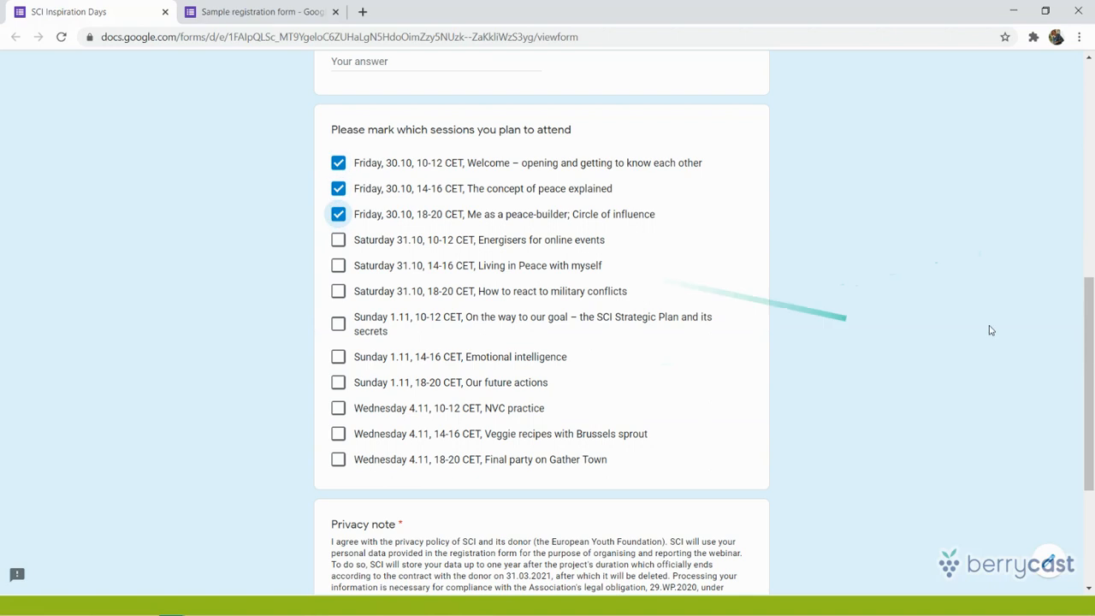
scroll(990, 330, down, 3)
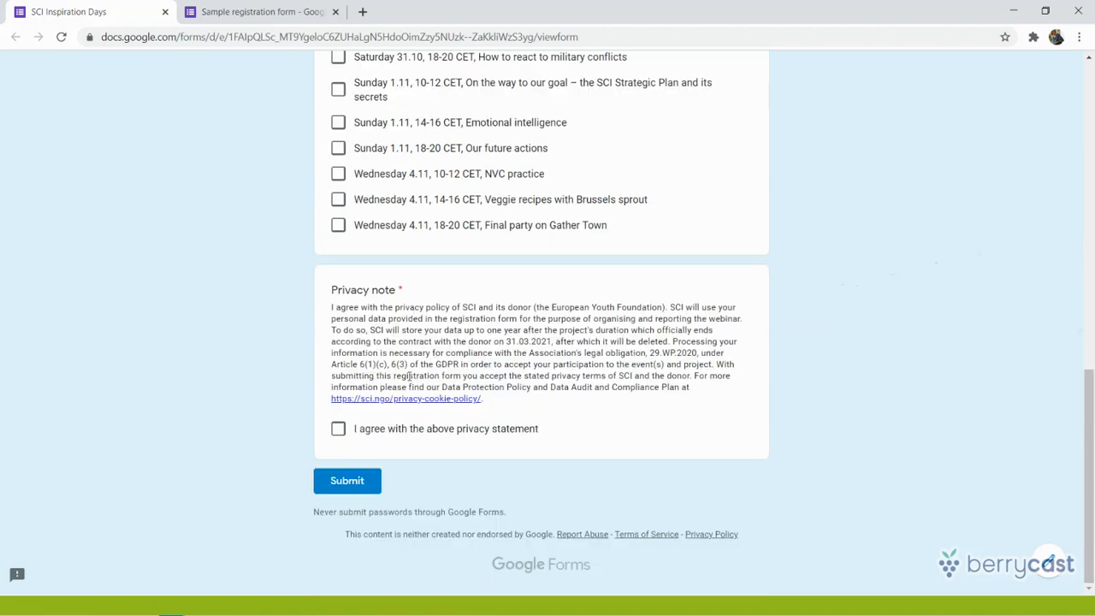
click(337, 434)
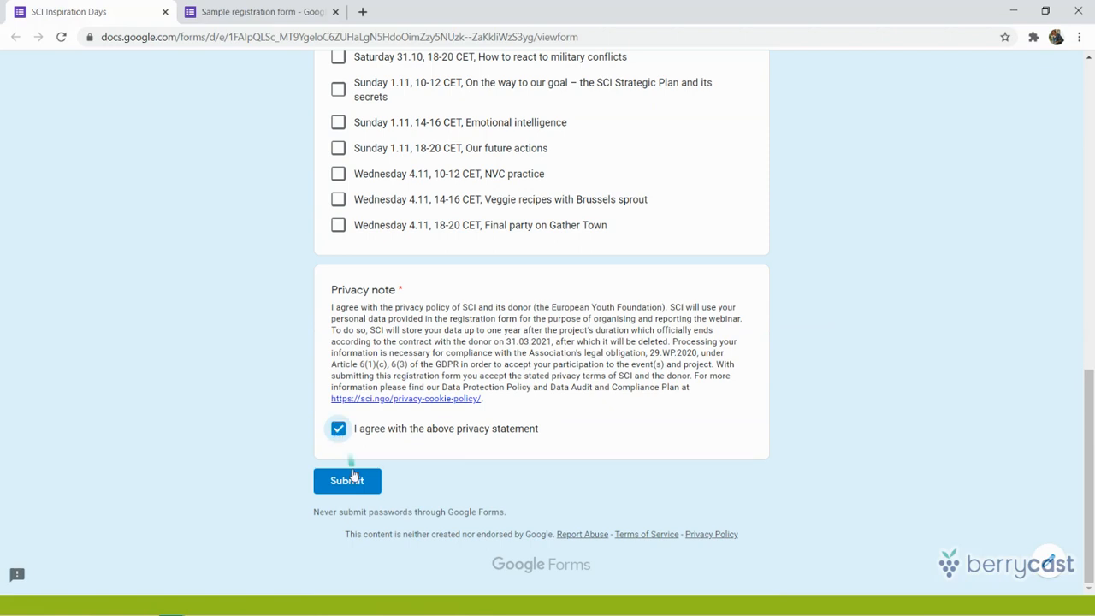
Switch to the Sample registration form editor and delete the checkbox question listing the sessions
scroll(1079, 387, up, 3)
drag(1092, 221, 1092, 307)
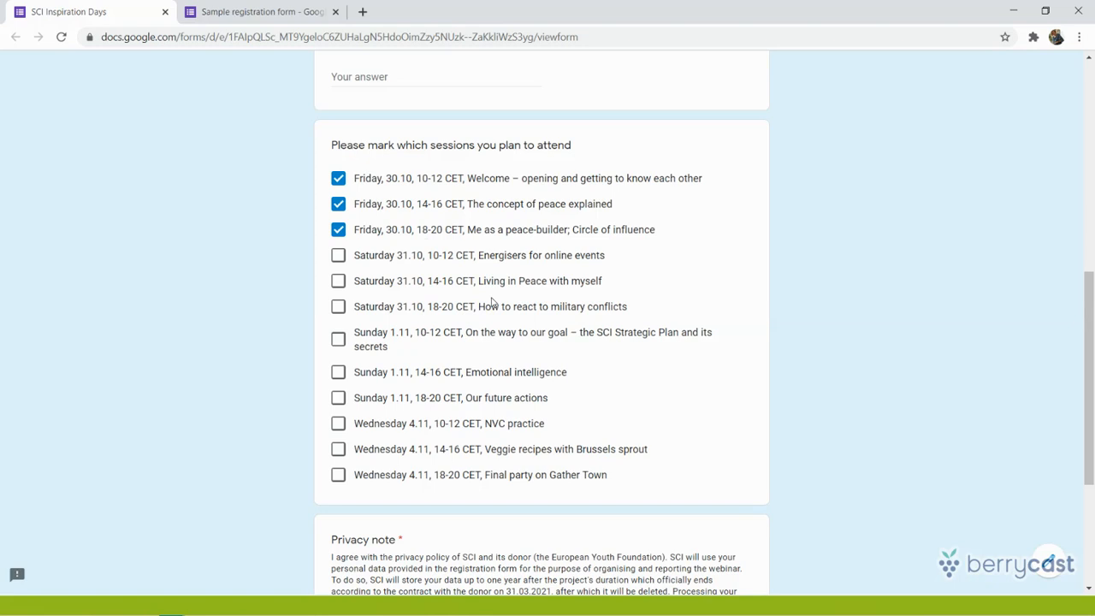
click(248, 12)
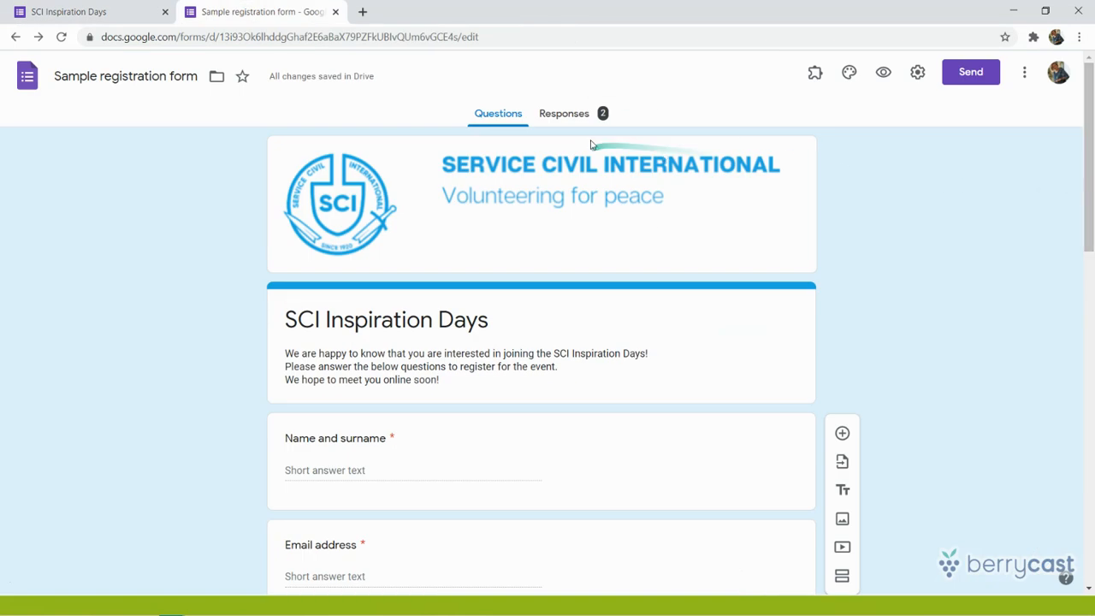
drag(1091, 212, 1087, 491)
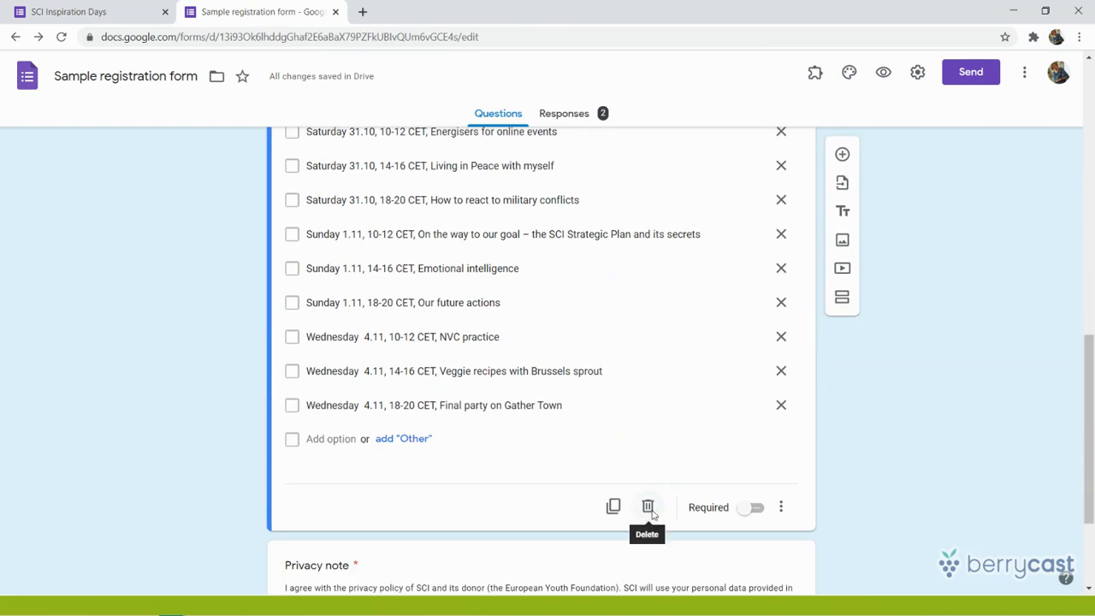
click(649, 507)
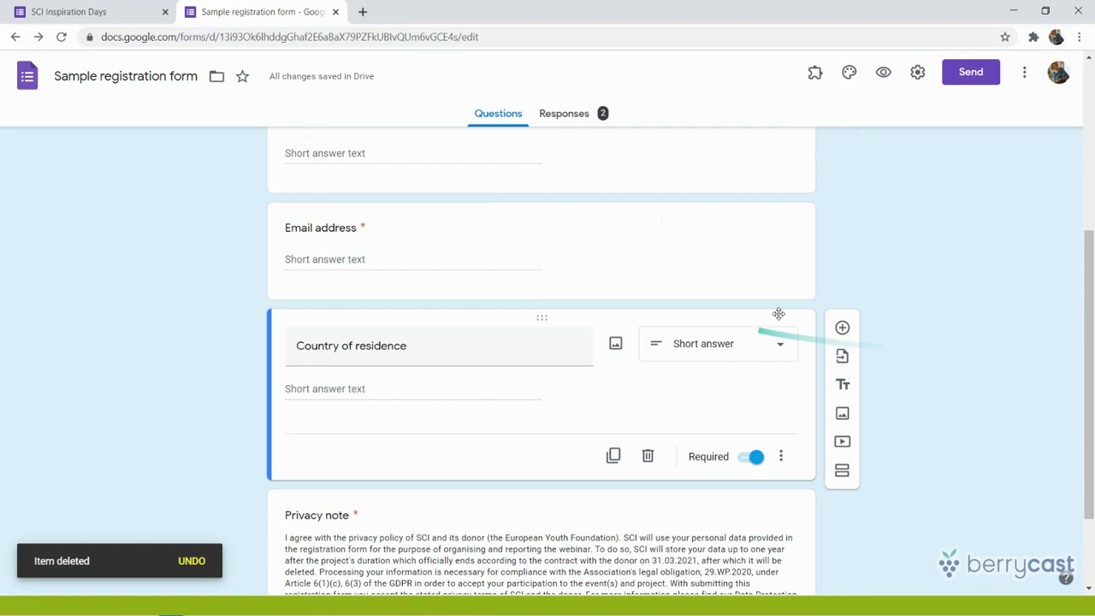
Add a checkbox grid question titled "Please mark which sessions you plan to attend" below Country of residence
click(842, 330)
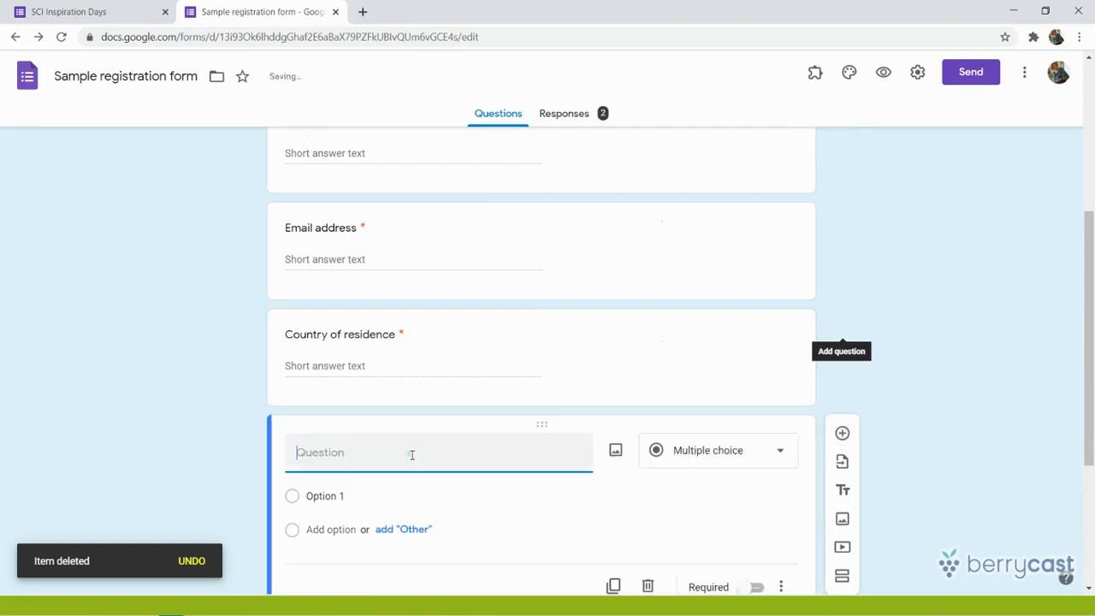
text(Please mark which sessions )
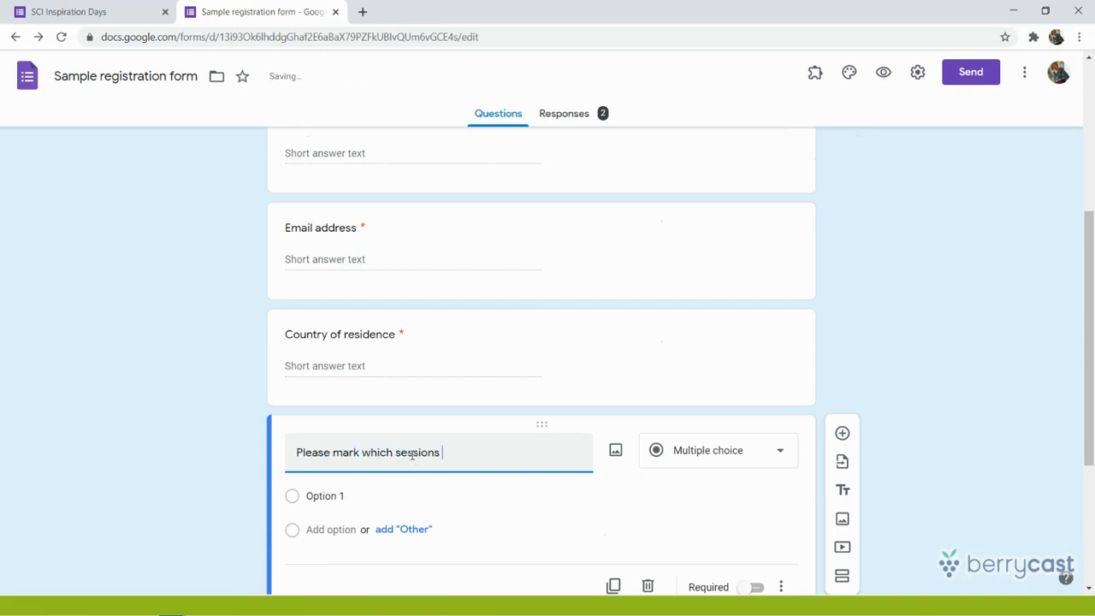
text(you plan to attend)
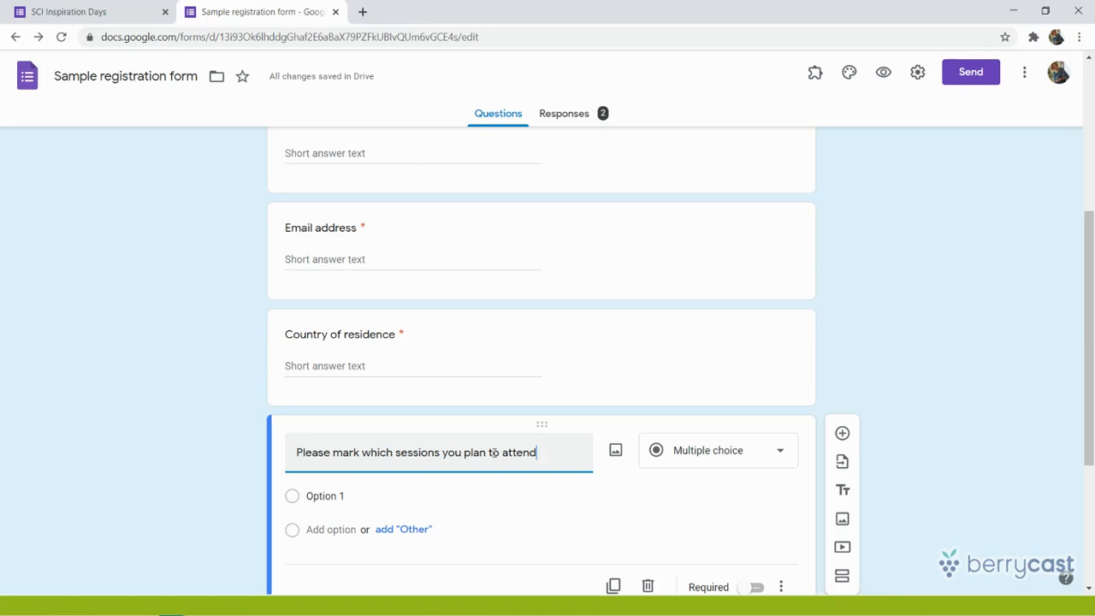
click(714, 455)
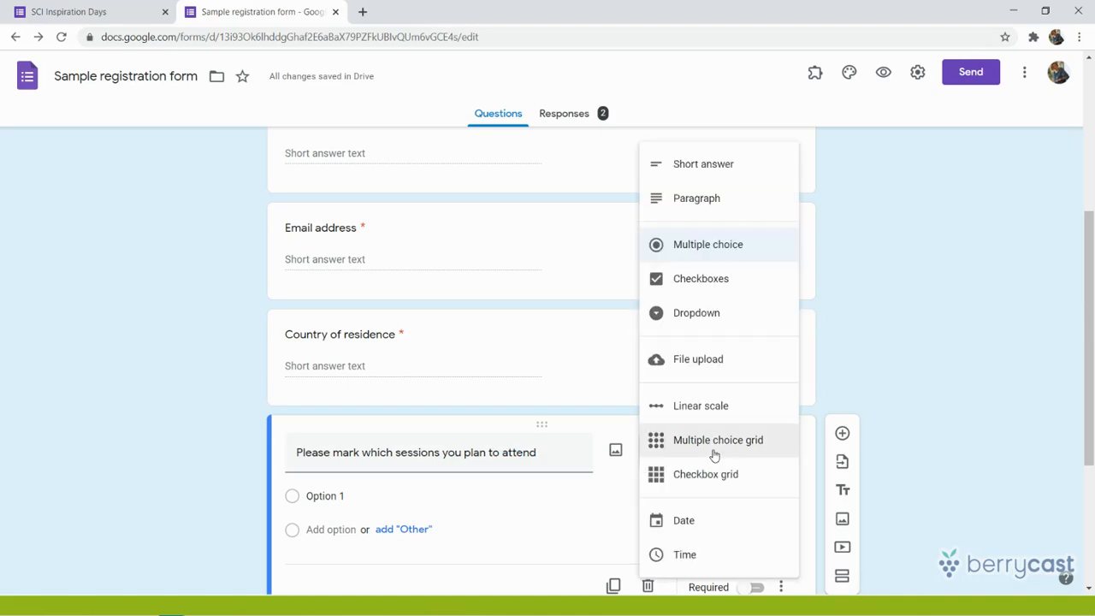
click(691, 477)
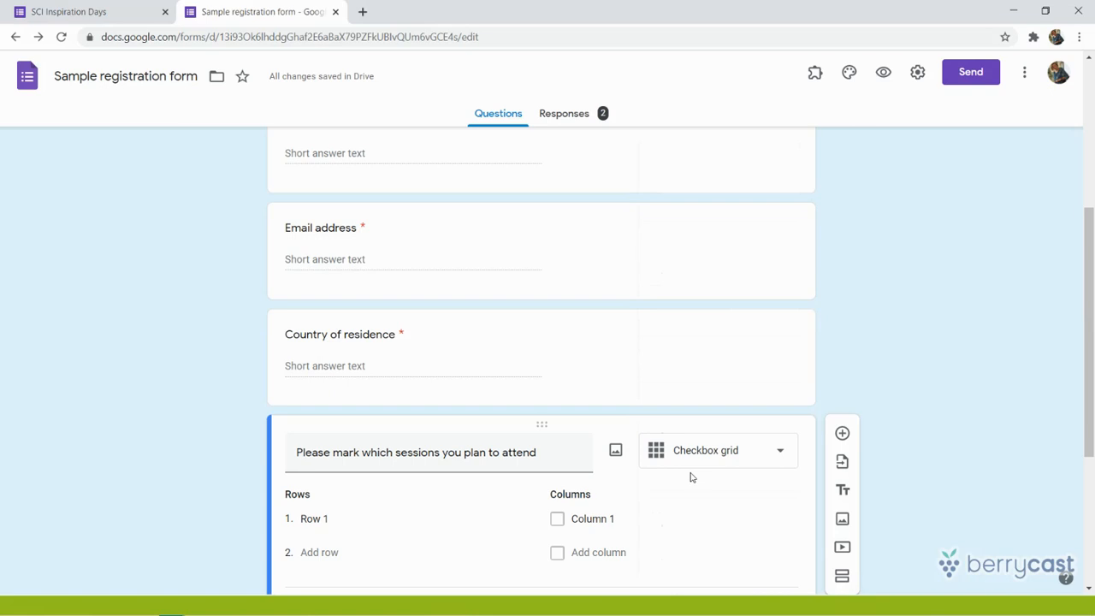
Upload the Programme picture from the computer into the sessions question
click(615, 453)
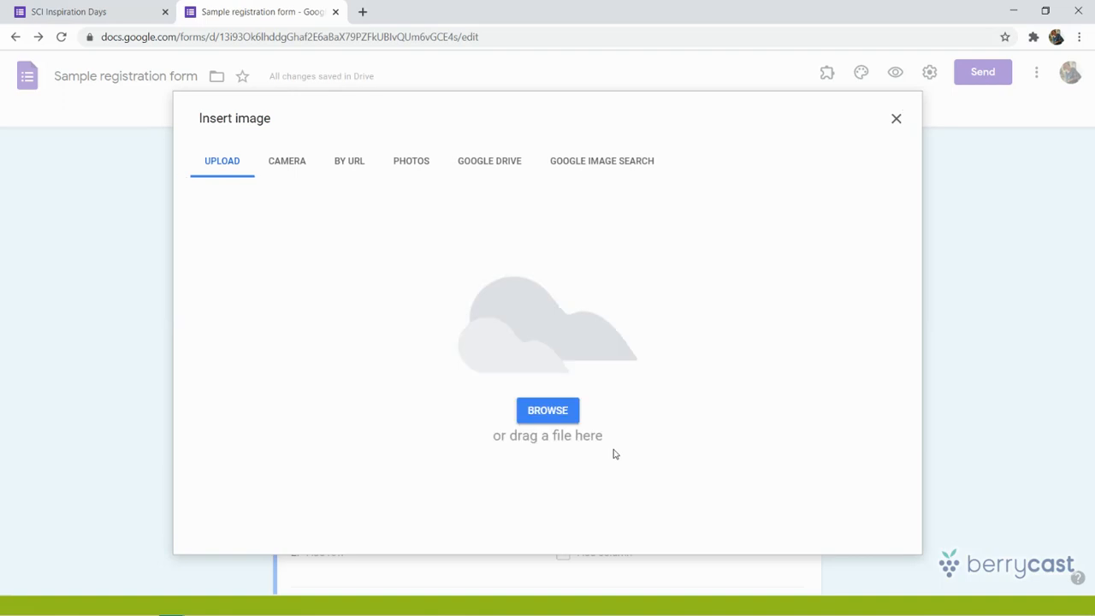
click(545, 412)
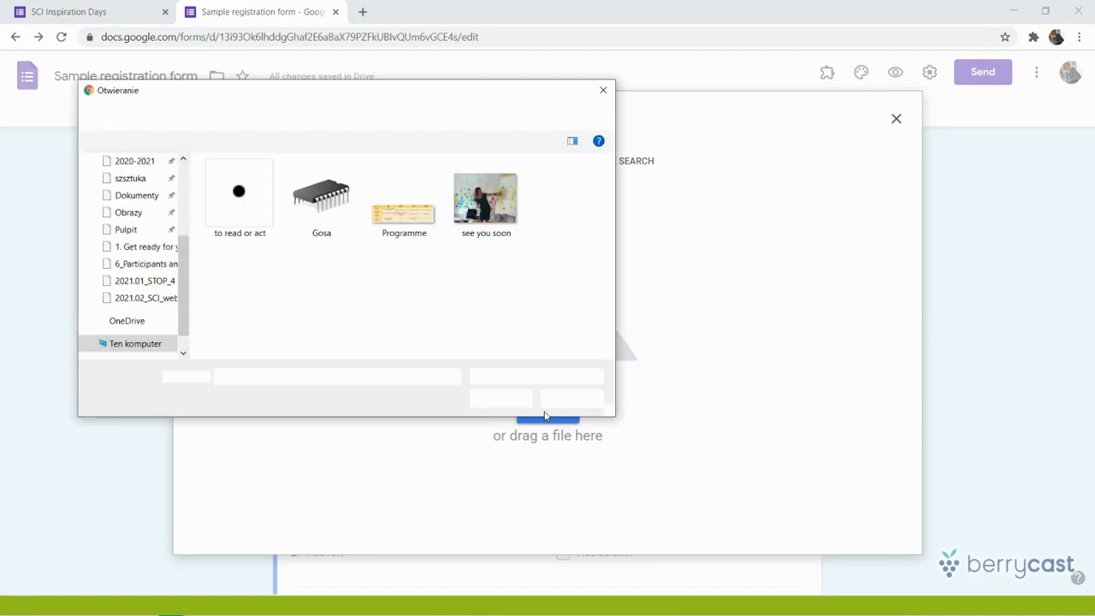
double_click(407, 228)
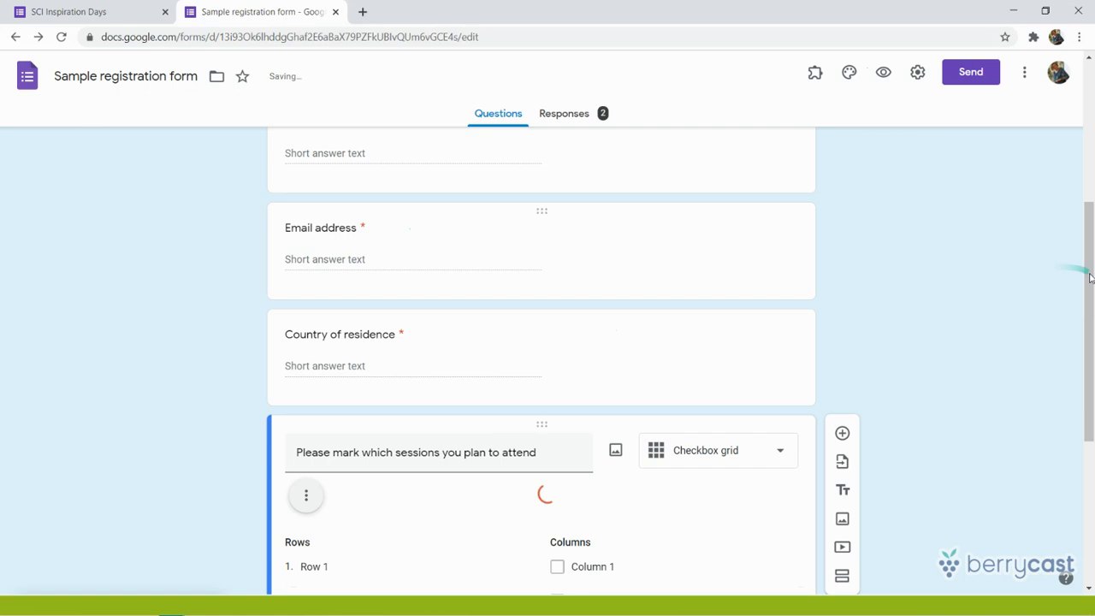
drag(1089, 276, 1093, 364)
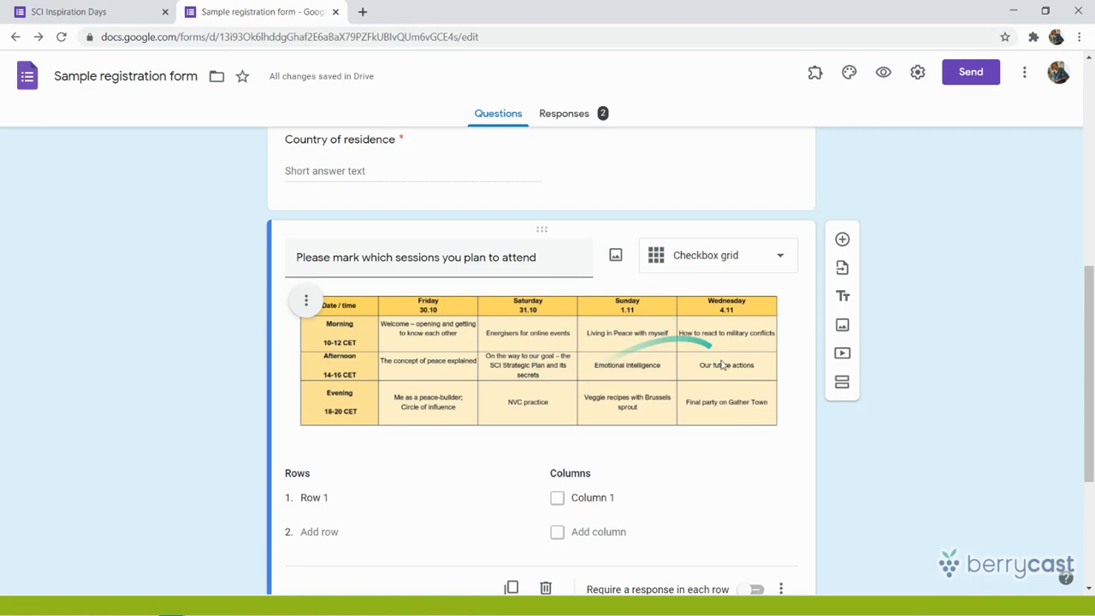
Name the first row of the sessions grid "Friday, 30.10"
drag(1091, 381, 1092, 441)
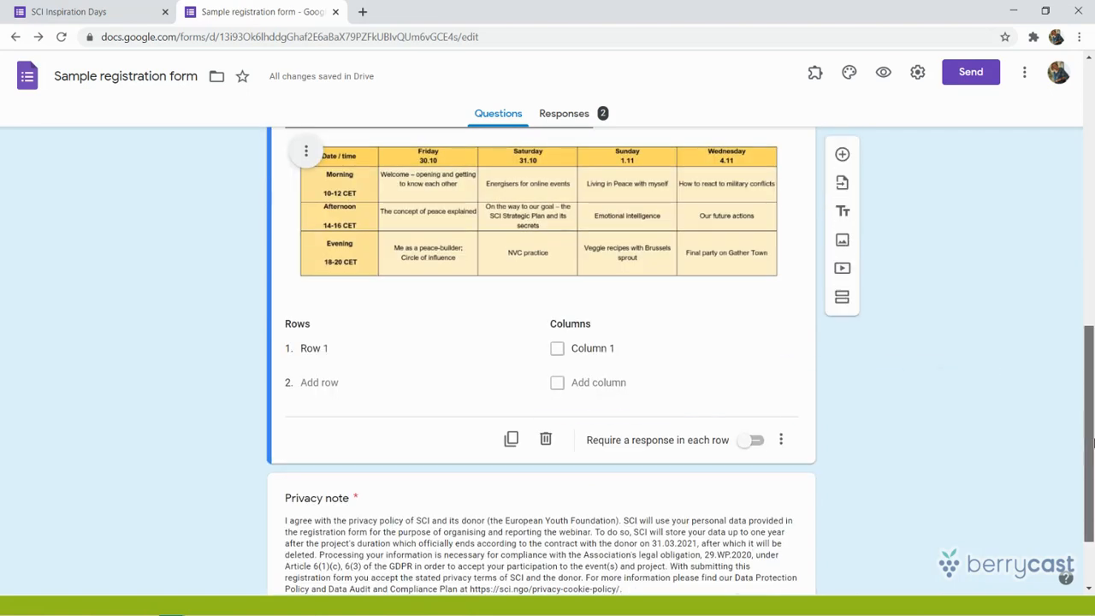
click(316, 349)
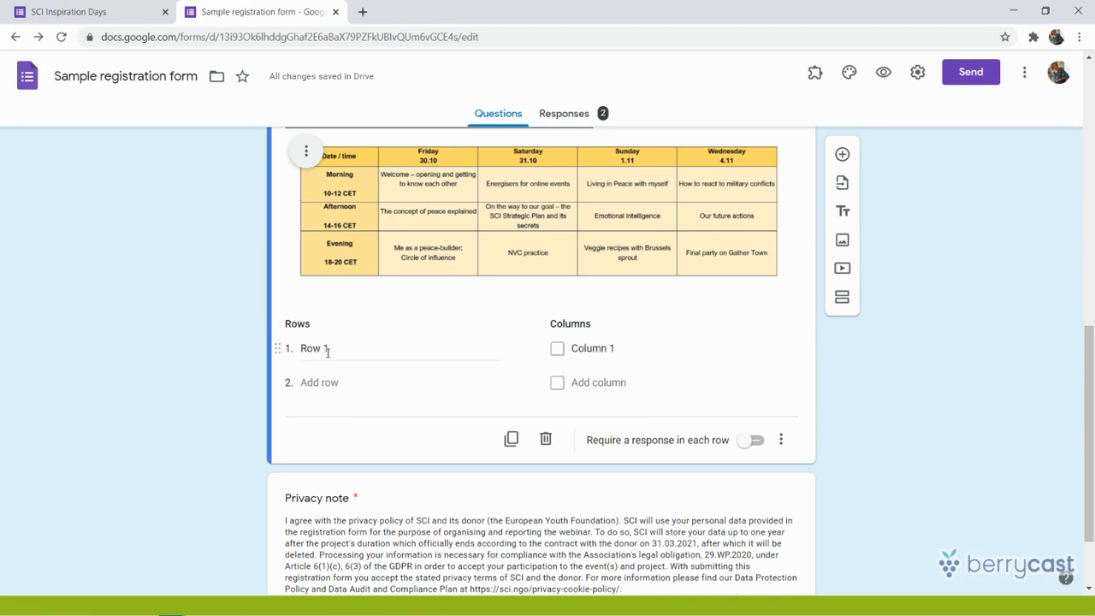
click(327, 352)
text(Friday, 30.12)
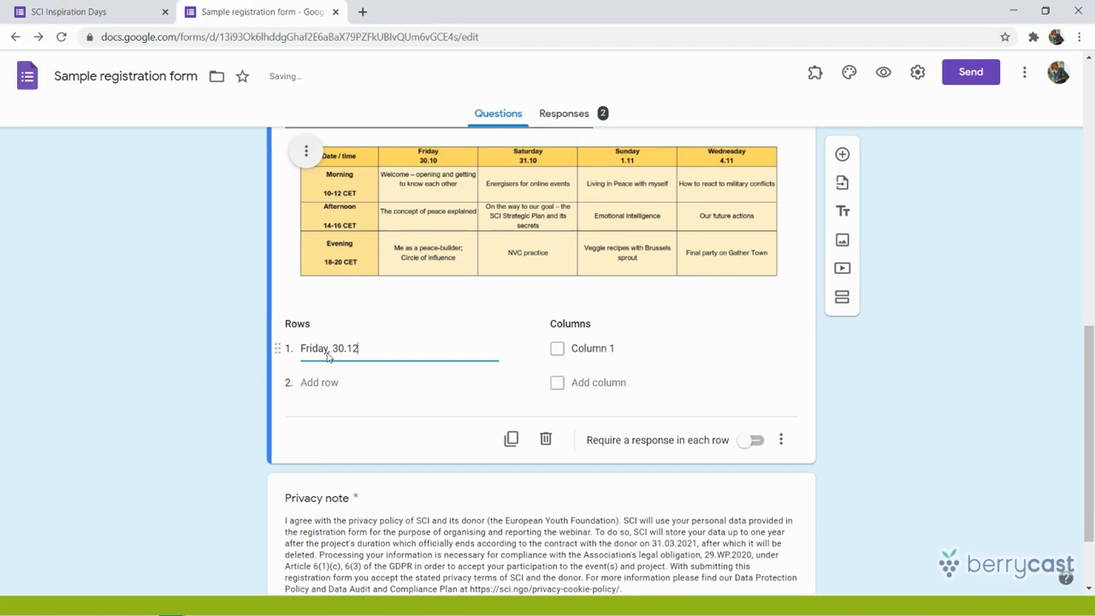
key(BackSpace)
text(0)
Add three more grid rows named "Saturday, 31.10", "Sunday, 1.11" and "Wednesday, 4.11"
click(349, 392)
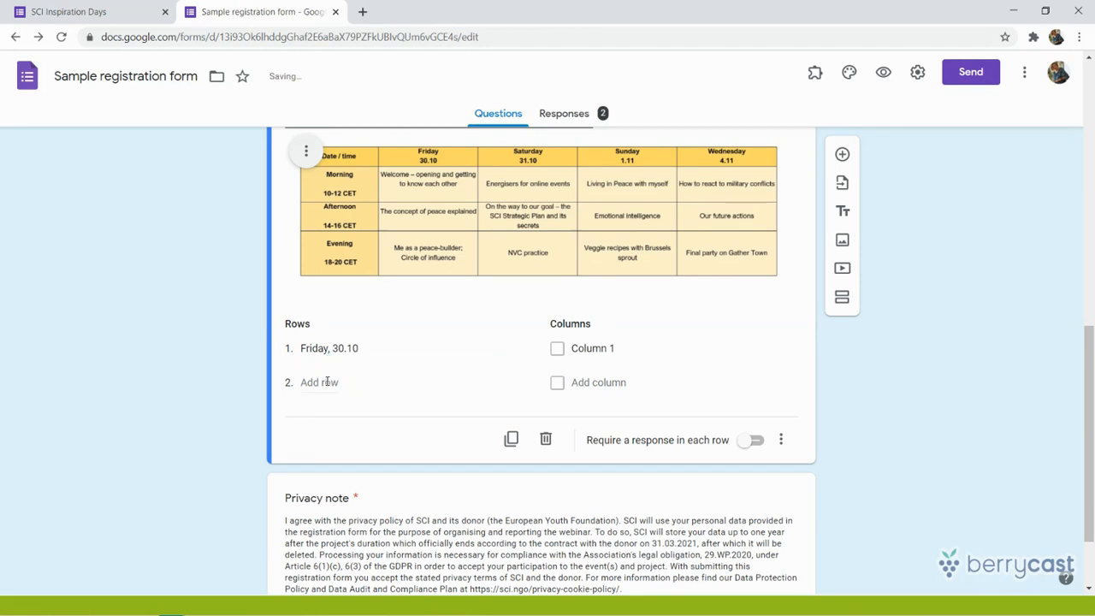
click(326, 381)
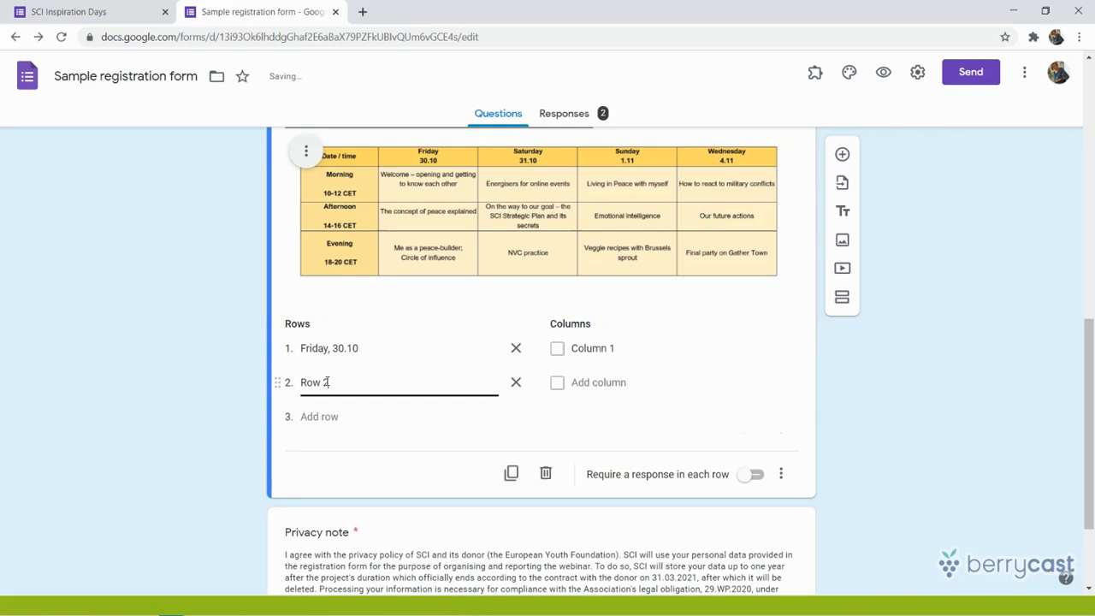
text(Sa)
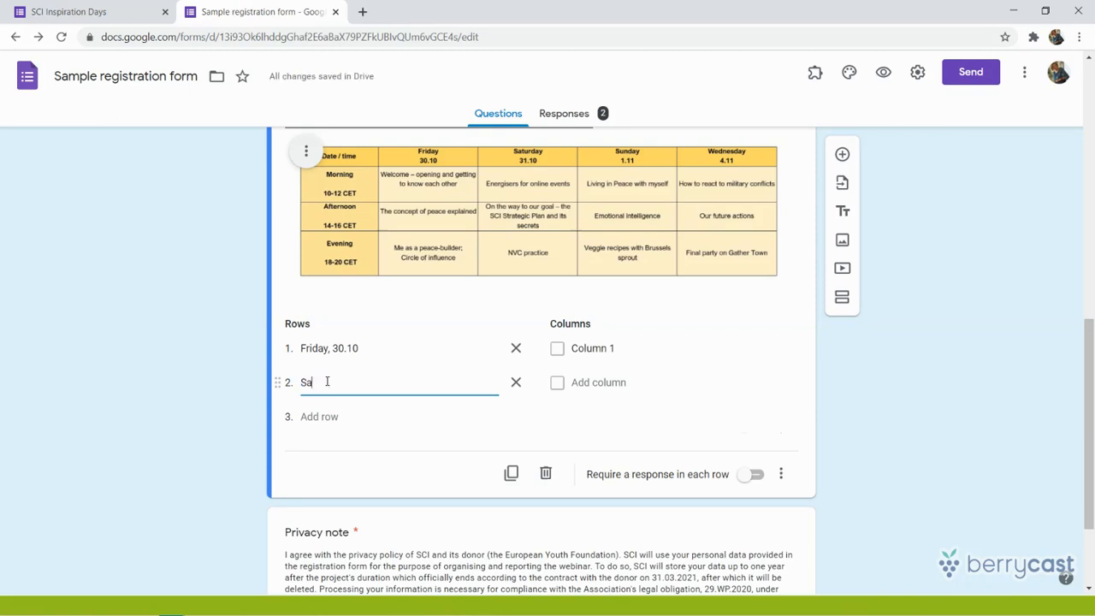
text(turday, 31.10)
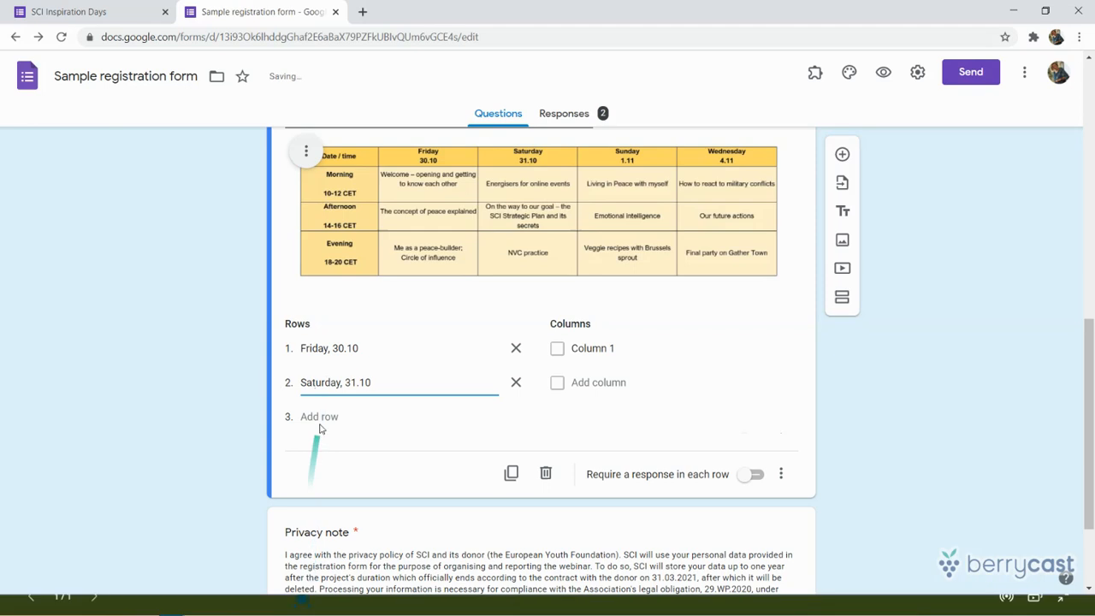
click(321, 418)
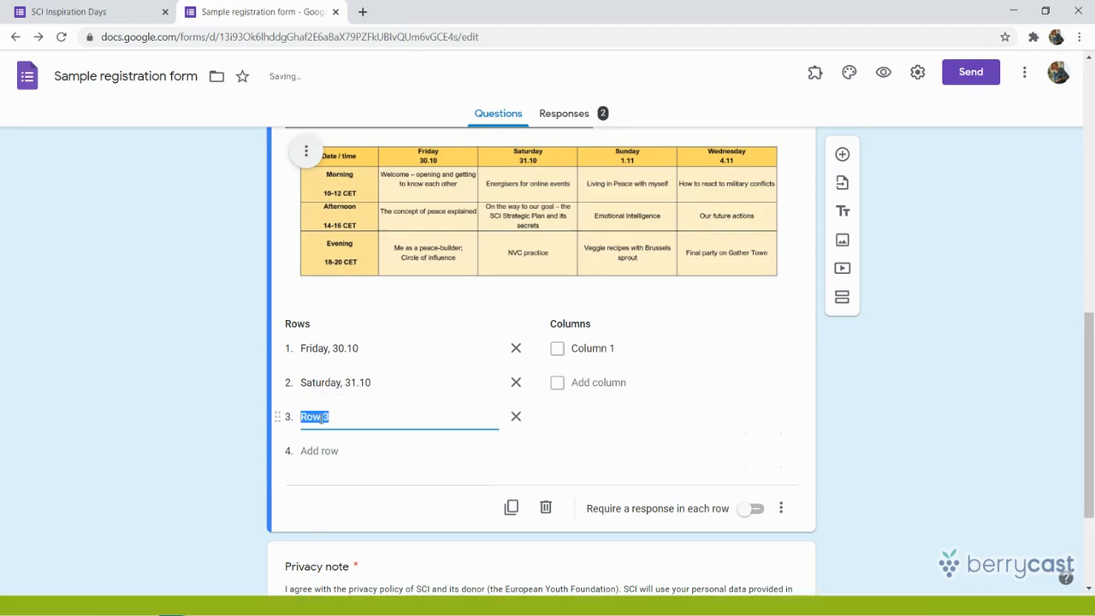
text(Sunday, 1.11)
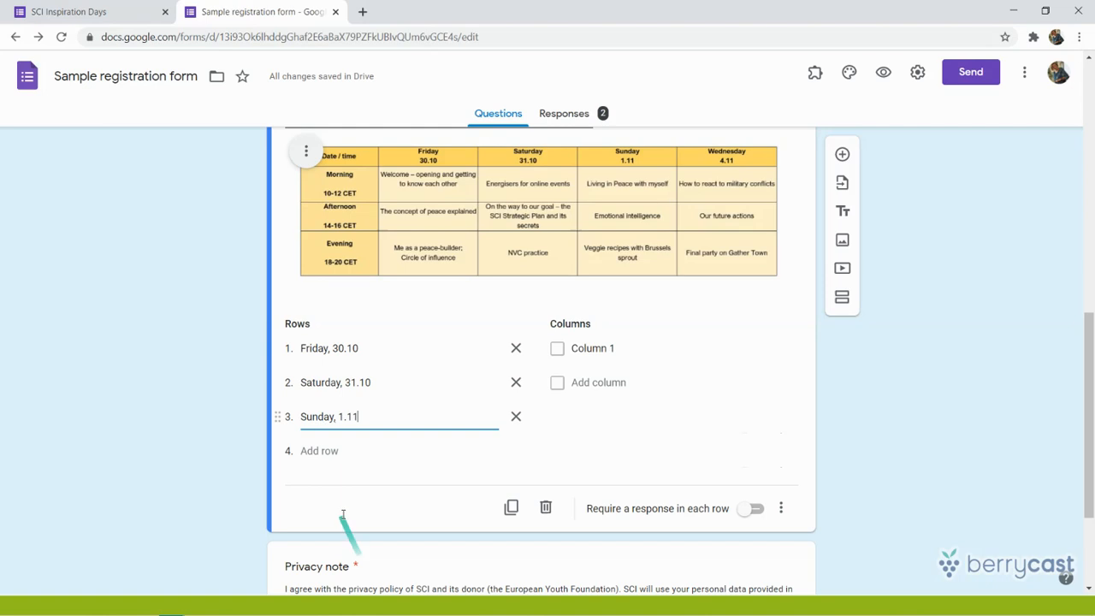
click(324, 451)
text(Wednesday, )
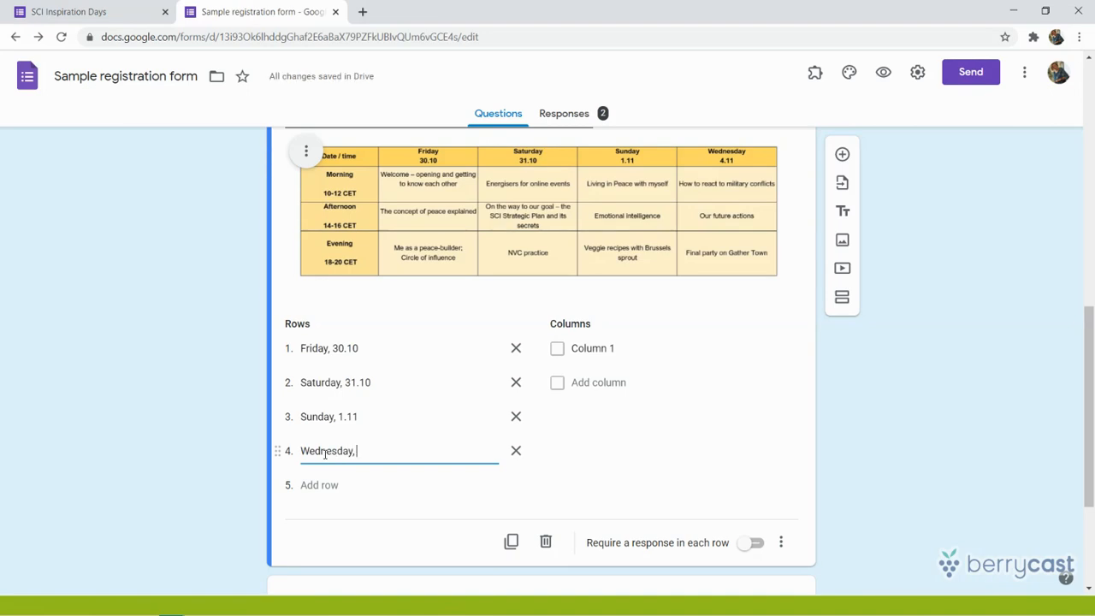
text(4.11)
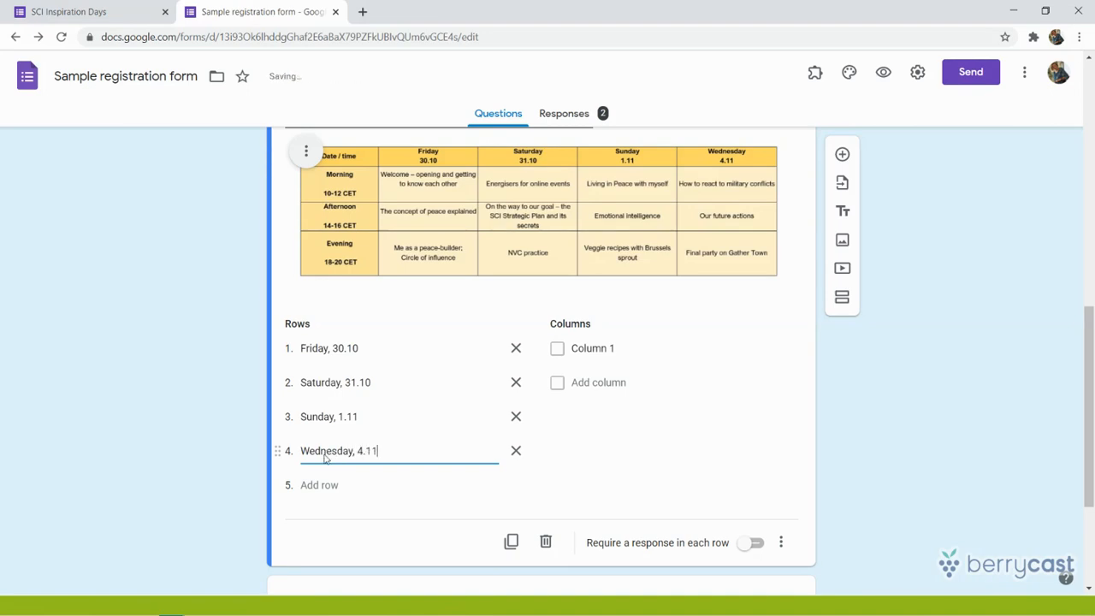
Name the first column of the sessions grid "Morning (10-12 CET)" and add a second column named "Afternoon (14-16 CET)"
click(596, 348)
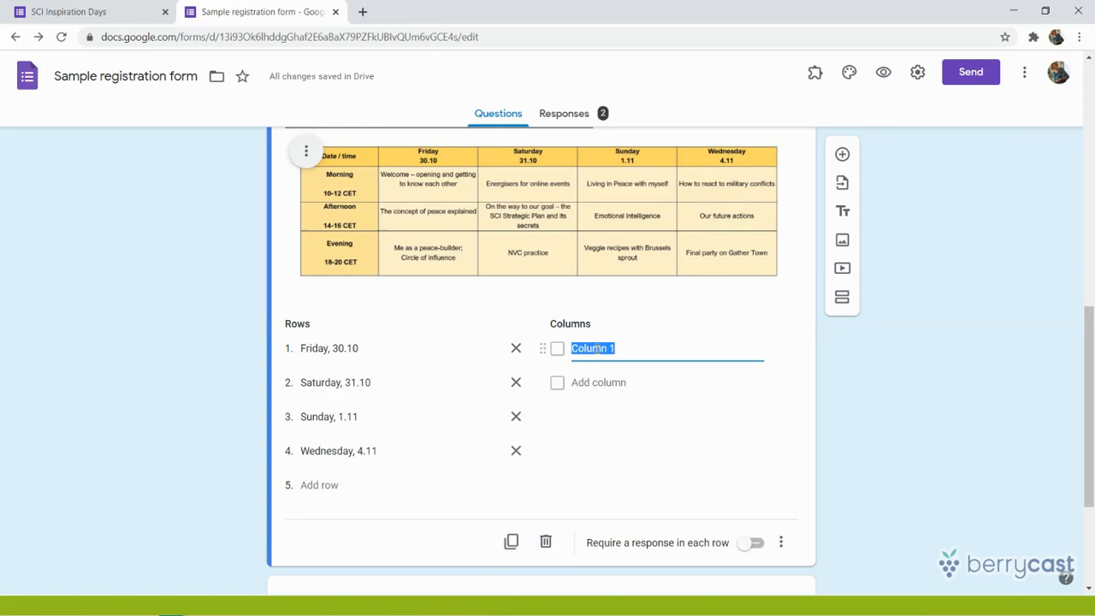
text(Morning)
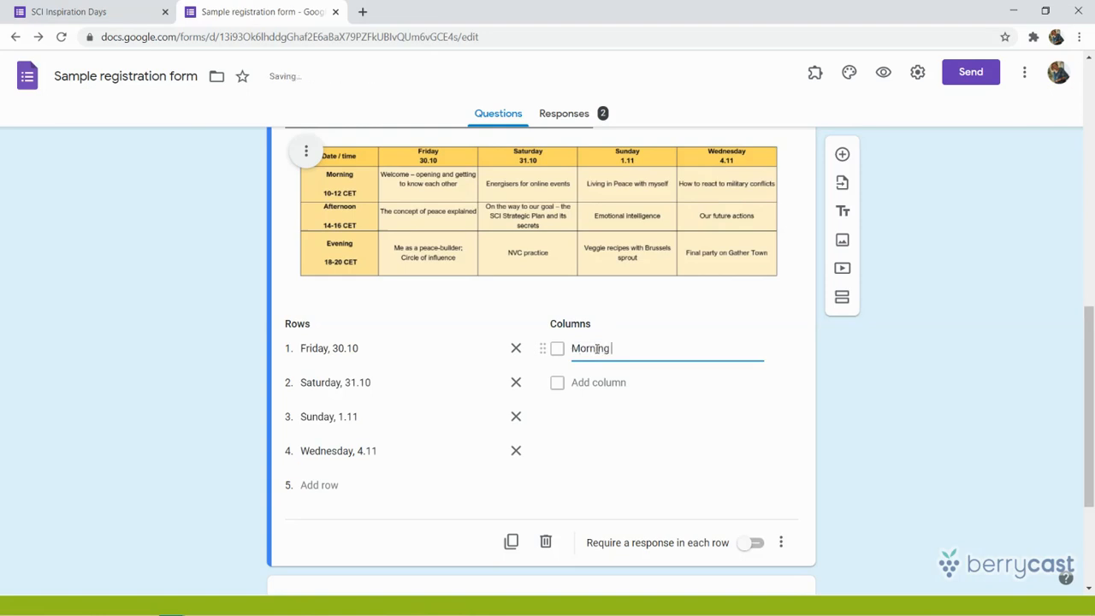
text( (10-12)
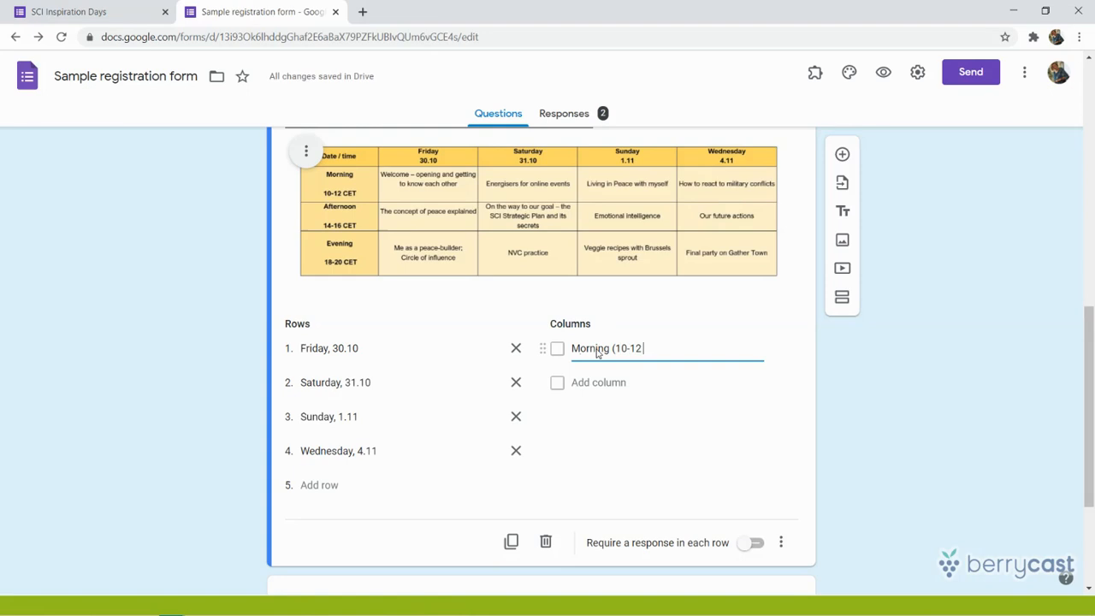
text( CET))
click(613, 387)
text(Afternoon (14-16)
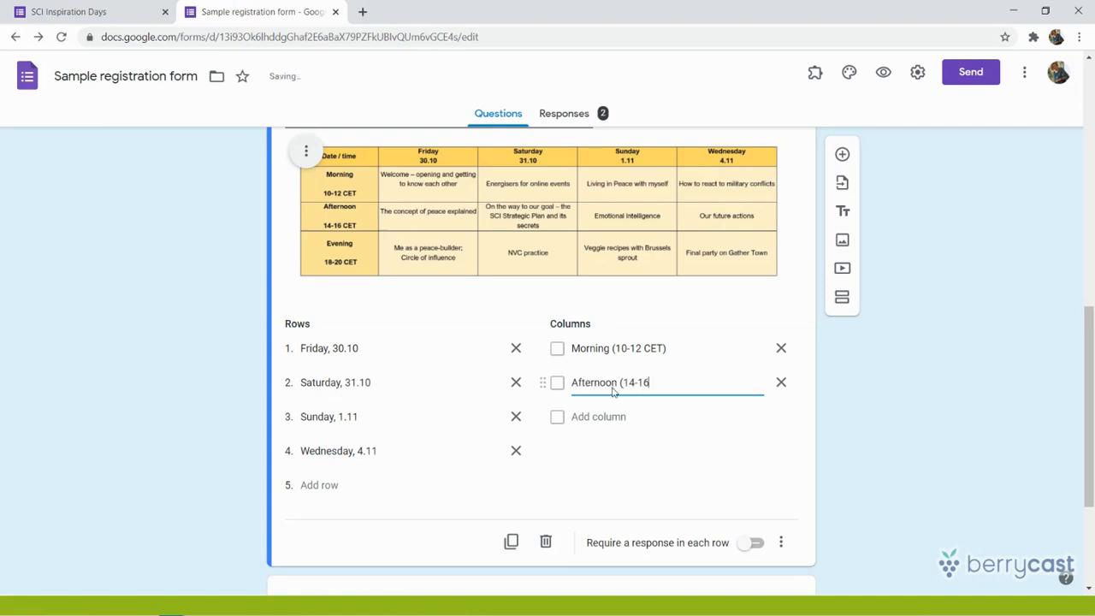
text( CET))
Add a third column named "Evening (18-20 CET)" to the sessions grid
click(605, 416)
click(604, 416)
triple_click(605, 416)
text(Eveni)
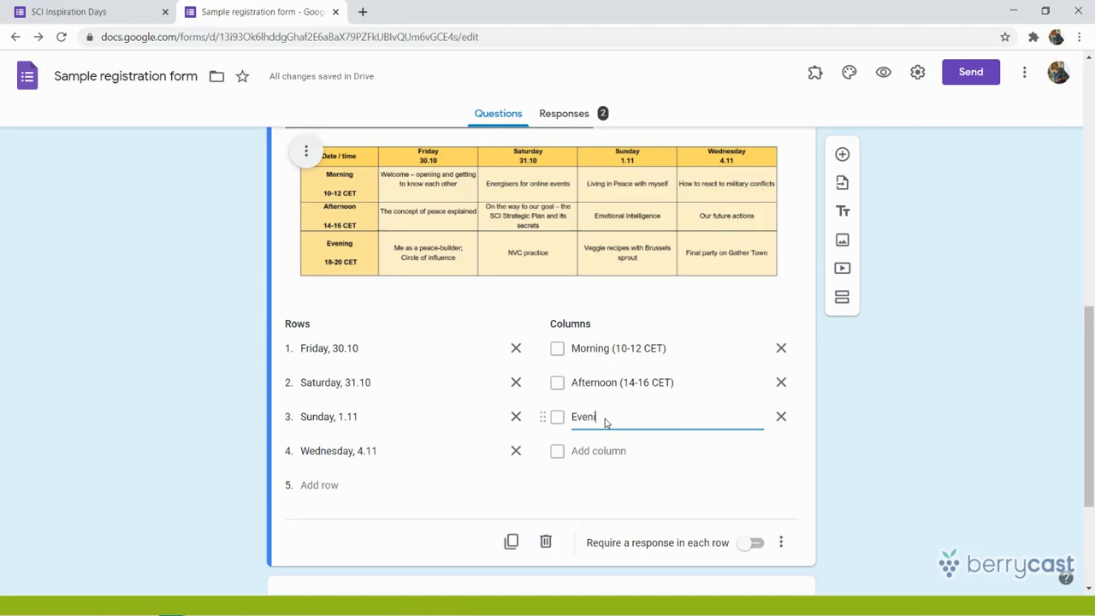
text(ng (18-20 CE)
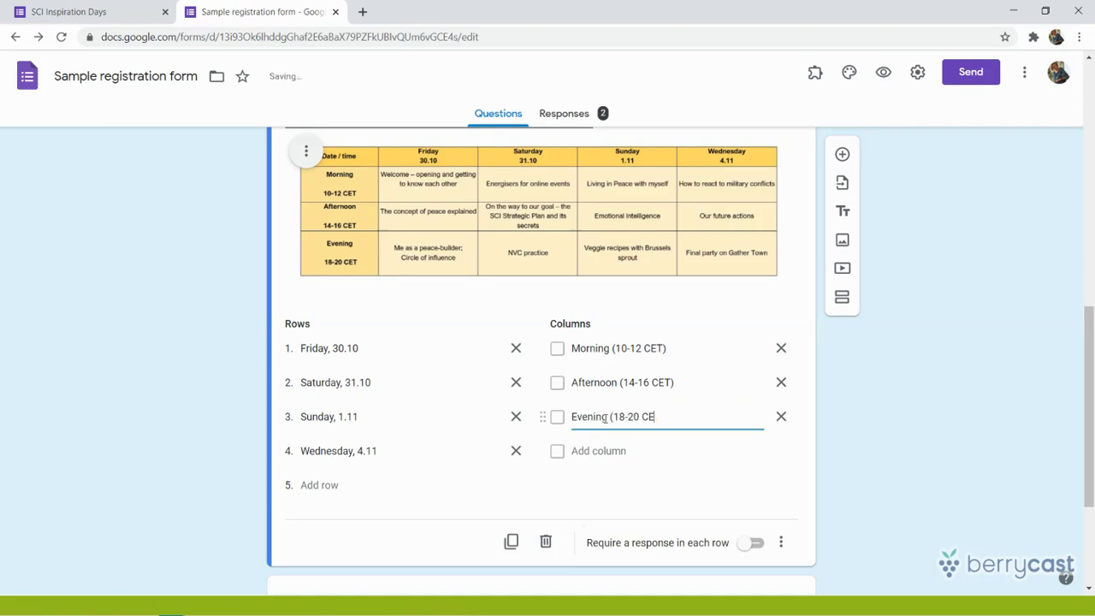
text(T))
Preview the form as a respondent and examine the enlarged sessions question with its programme table and checkbox grid
click(884, 73)
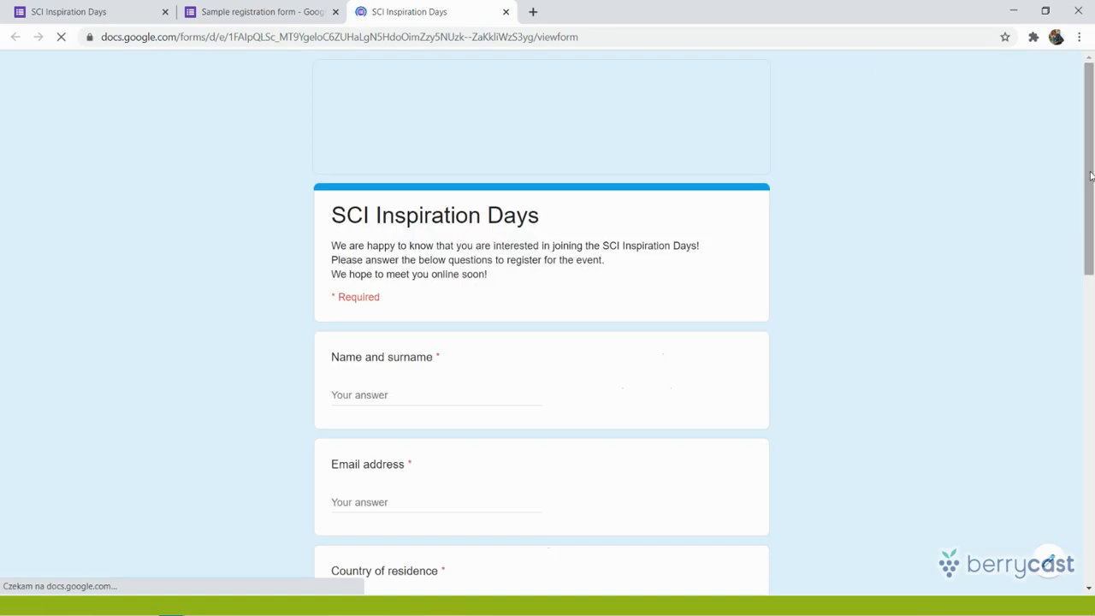
drag(1090, 176, 1091, 414)
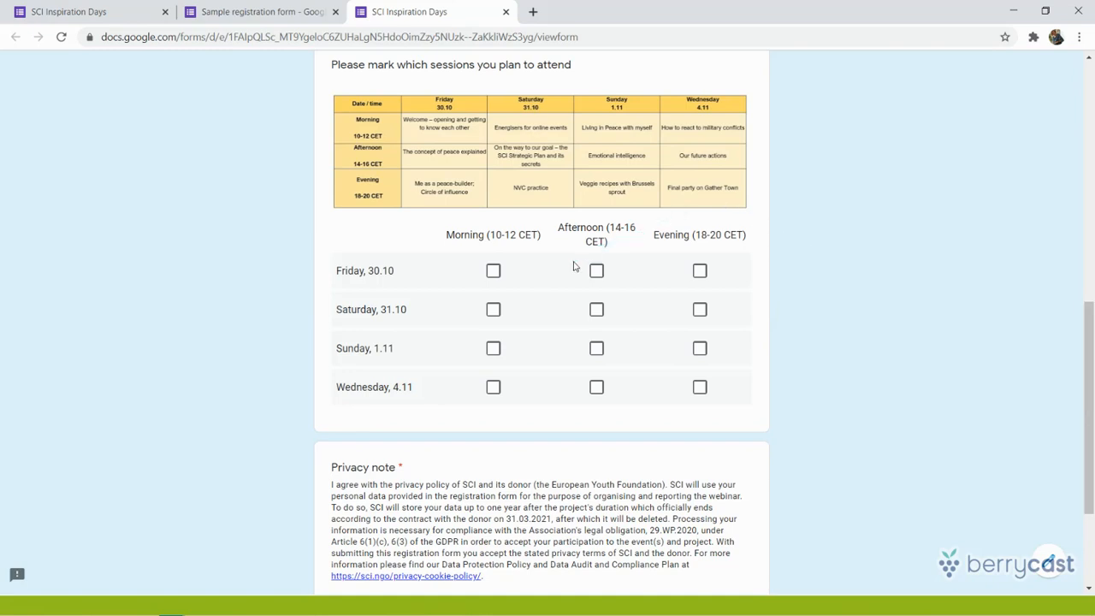
key(ctrl+plus)
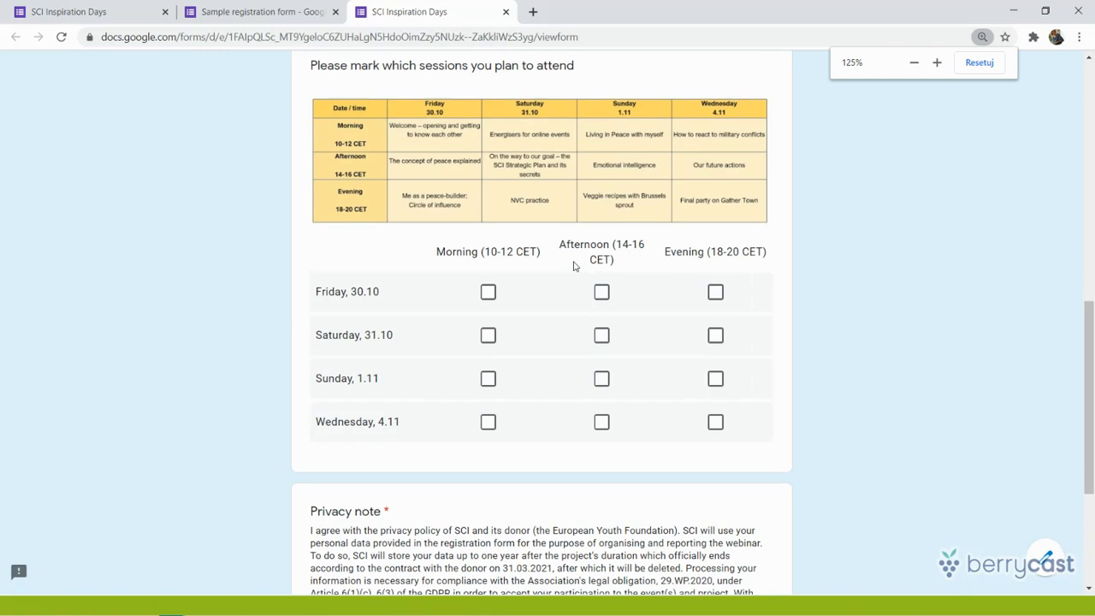
key(ctrl+plus)
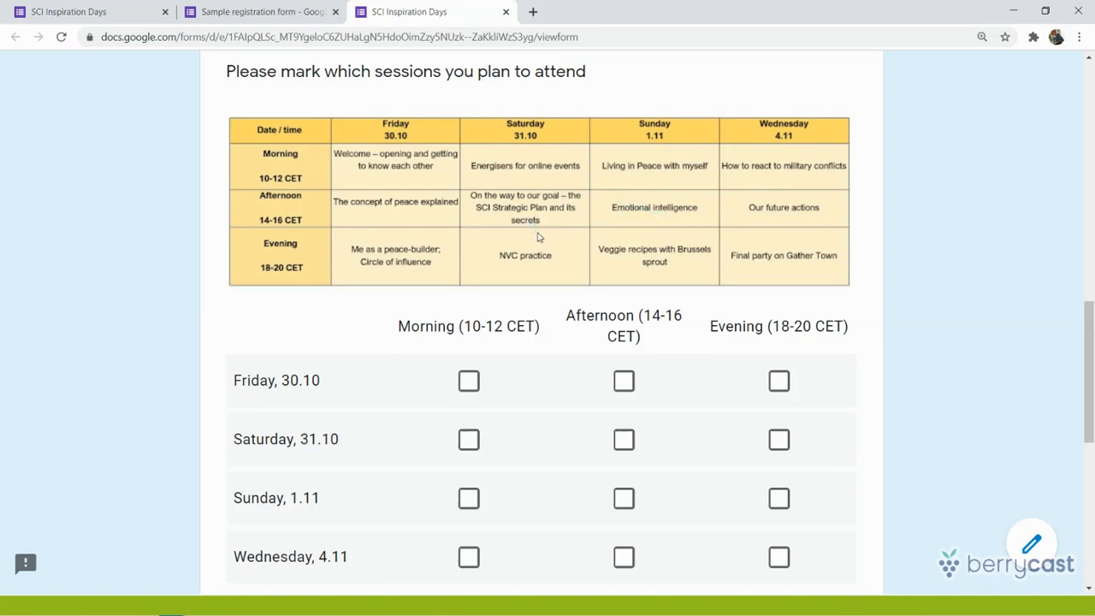
drag(1090, 314, 1090, 342)
scroll(1089, 340, up, 1)
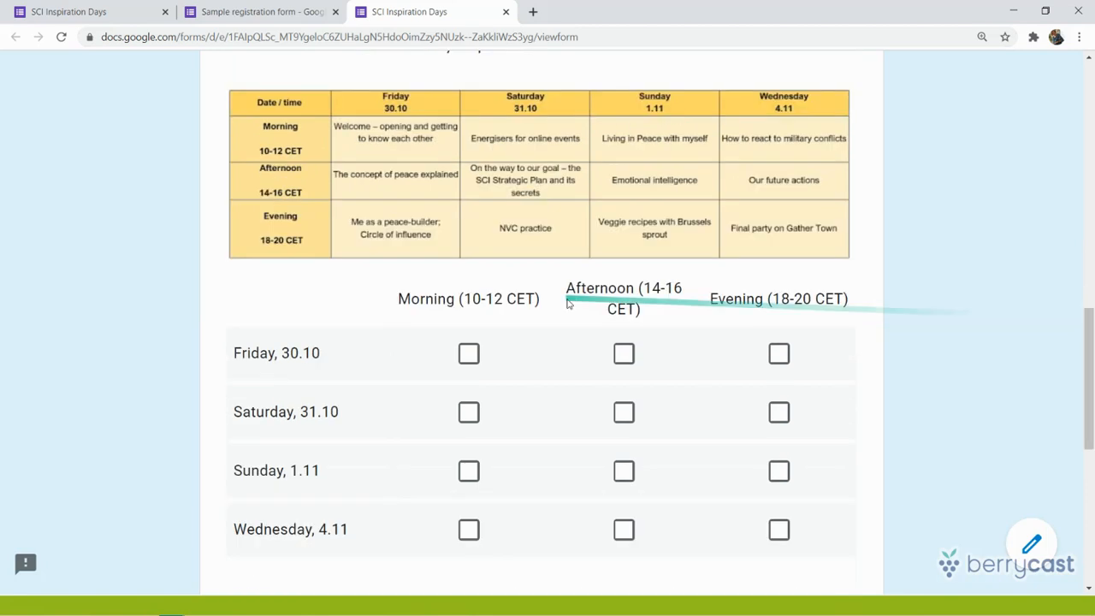
In the preview, tick Friday morning and evening, plus the afternoon sessions on Saturday, Sunday and Wednesday
click(468, 355)
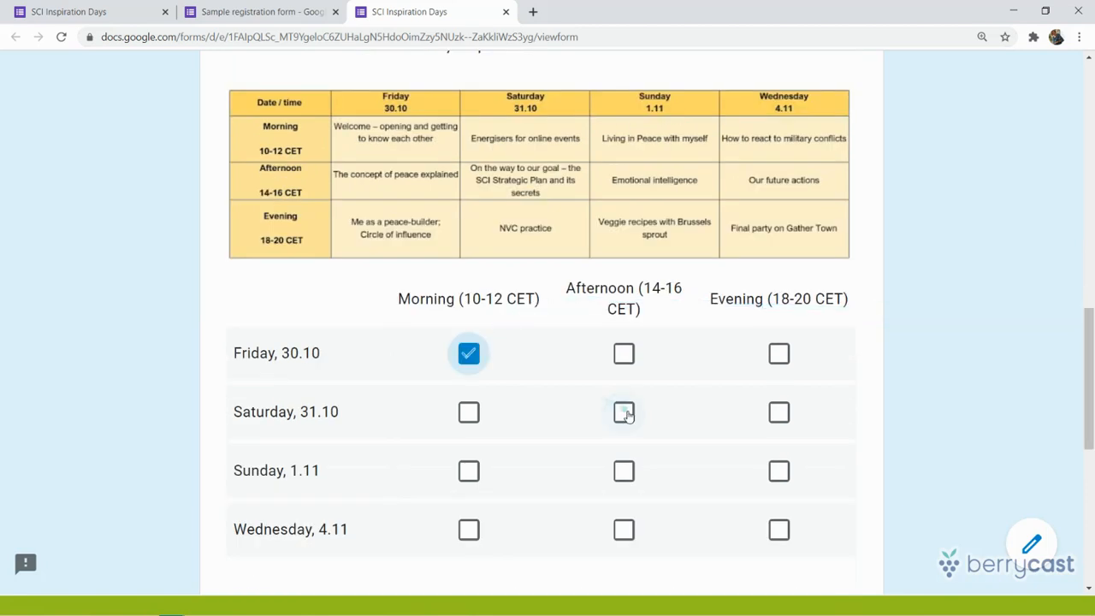
click(624, 412)
click(625, 468)
click(627, 527)
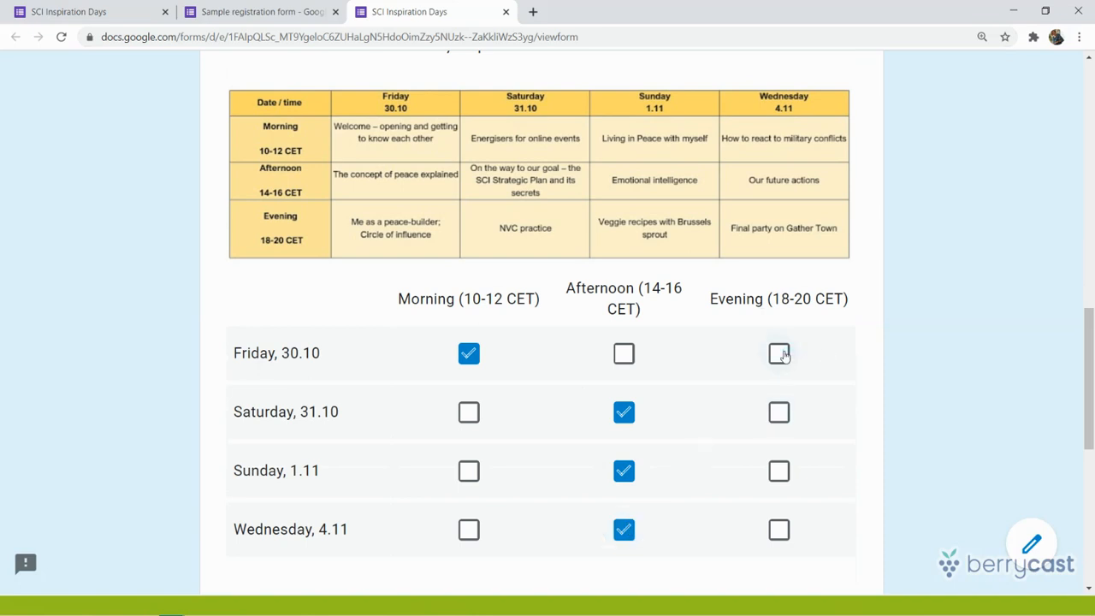
click(780, 354)
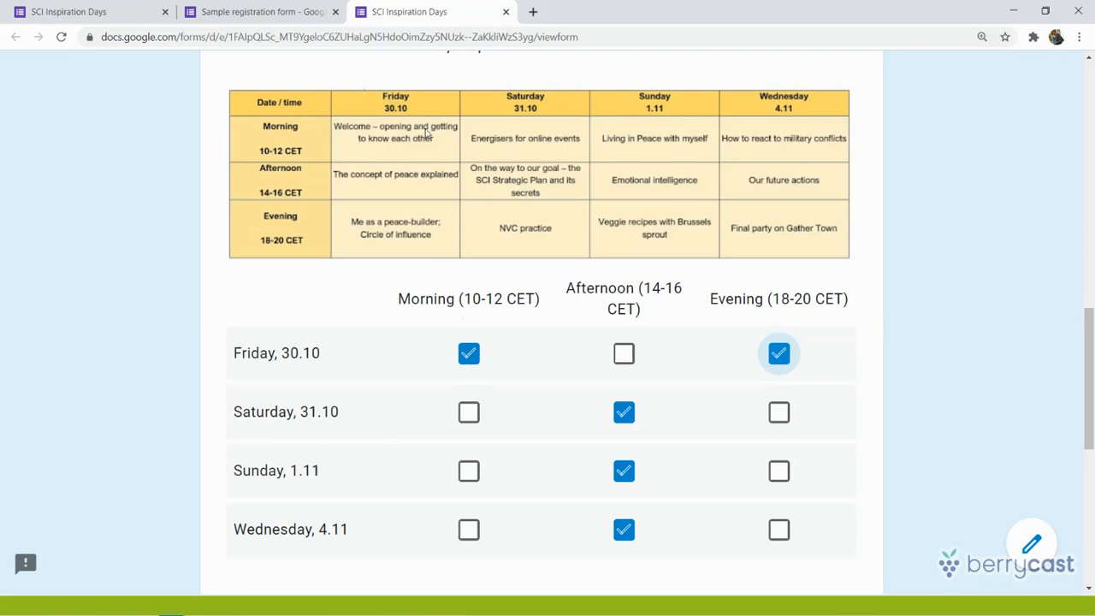
drag(310, 385, 521, 290)
drag(371, 340, 298, 376)
Compare the sessions question in the form editor with its preview at a smaller page zoom
click(256, 11)
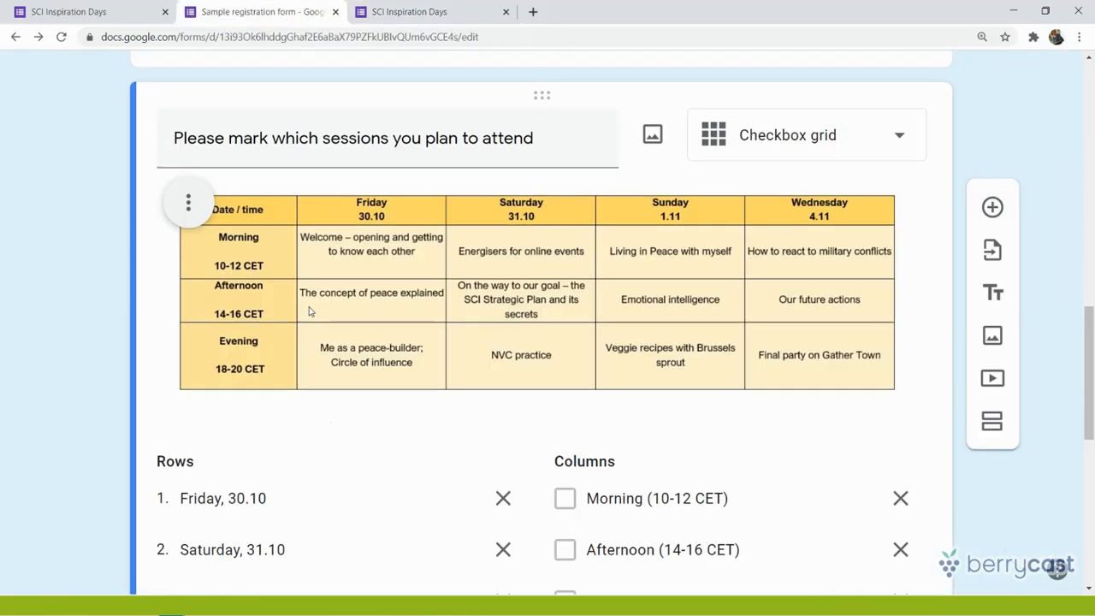
key(ctrl+minus)
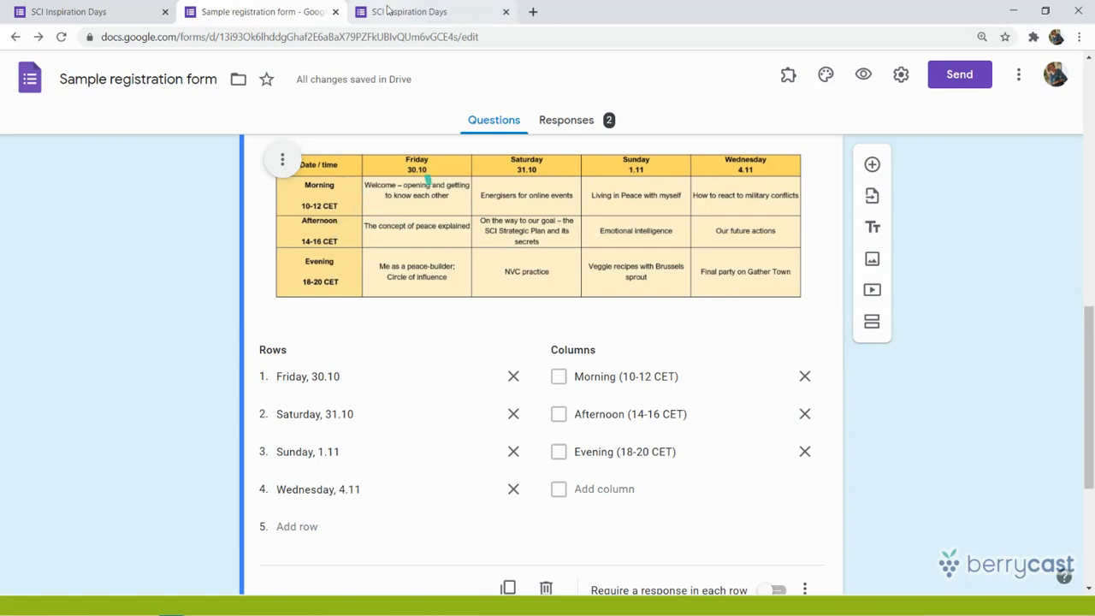
click(412, 12)
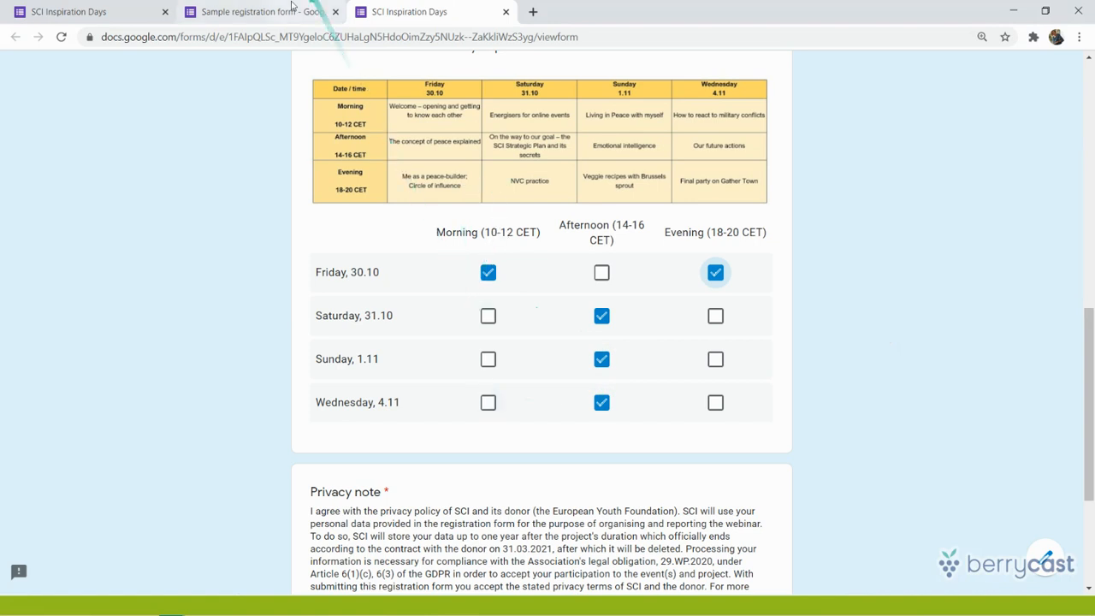
click(292, 9)
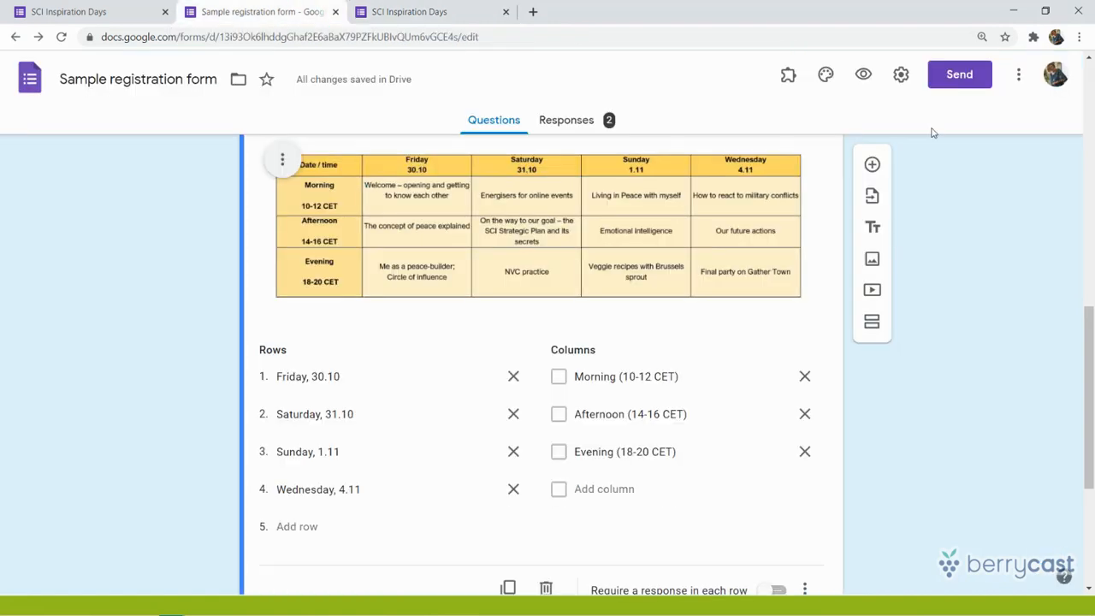
drag(1091, 325, 1090, 289)
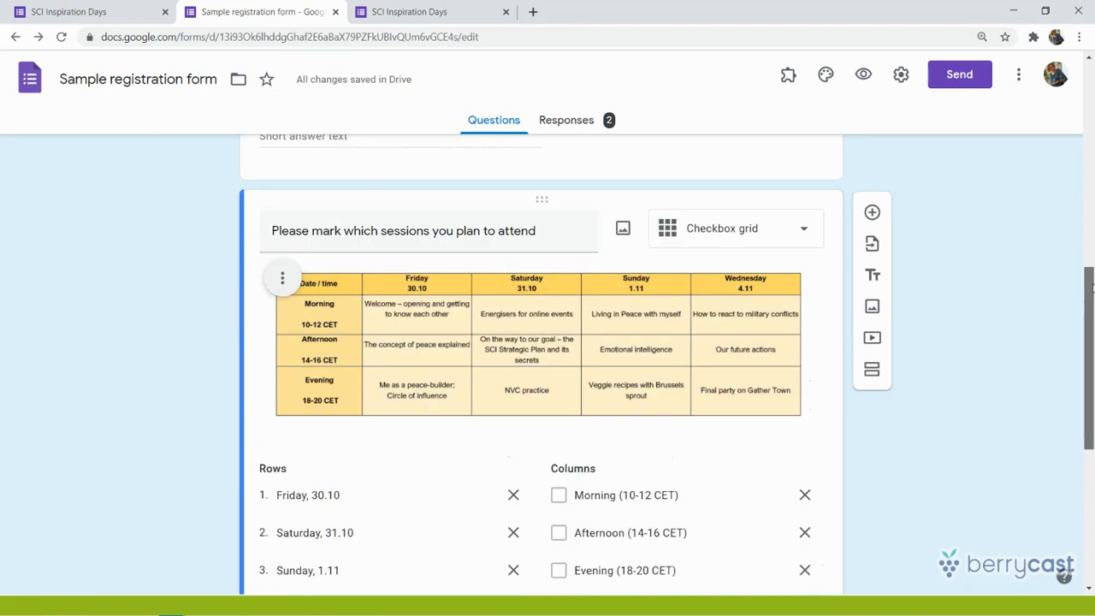
drag(1090, 288, 1090, 319)
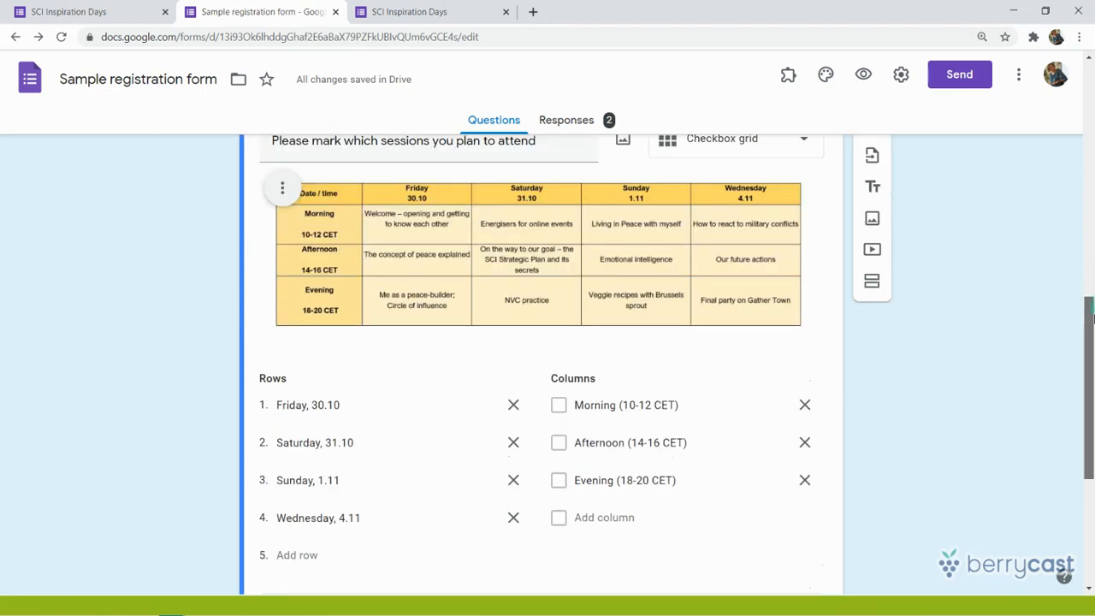
Enable Edit after submit in the form settings and append "In case you change your mind, edit your response!" to the confirmation message
click(900, 77)
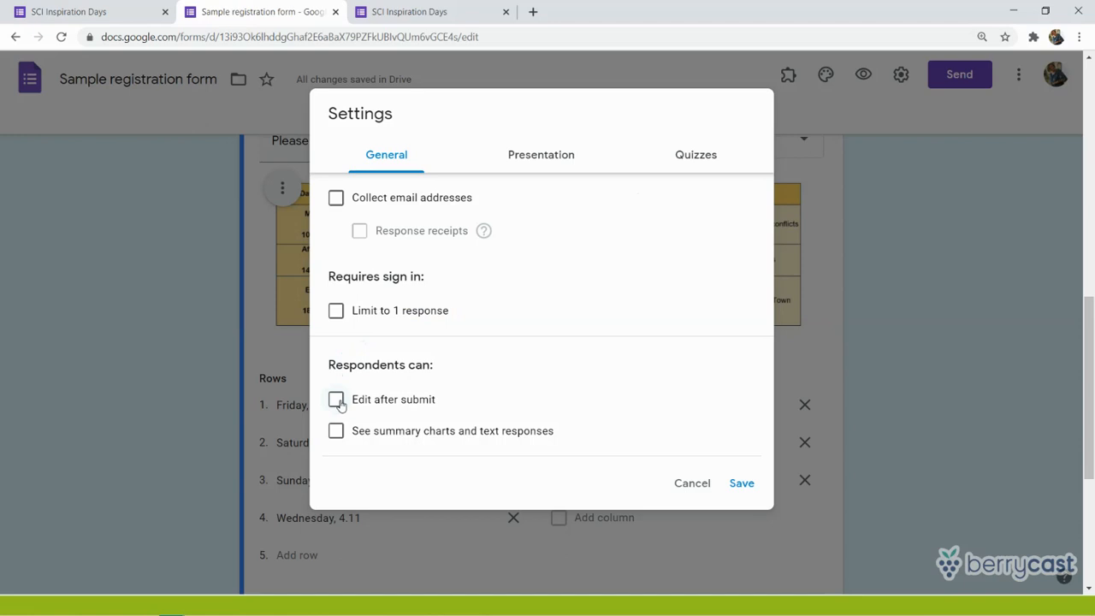
click(338, 401)
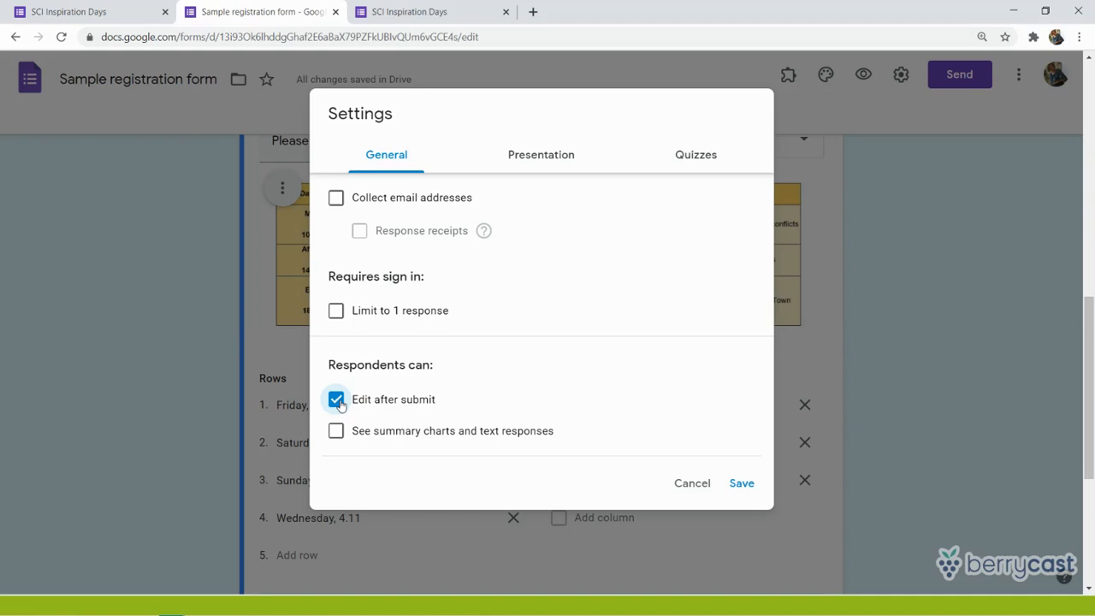
click(542, 156)
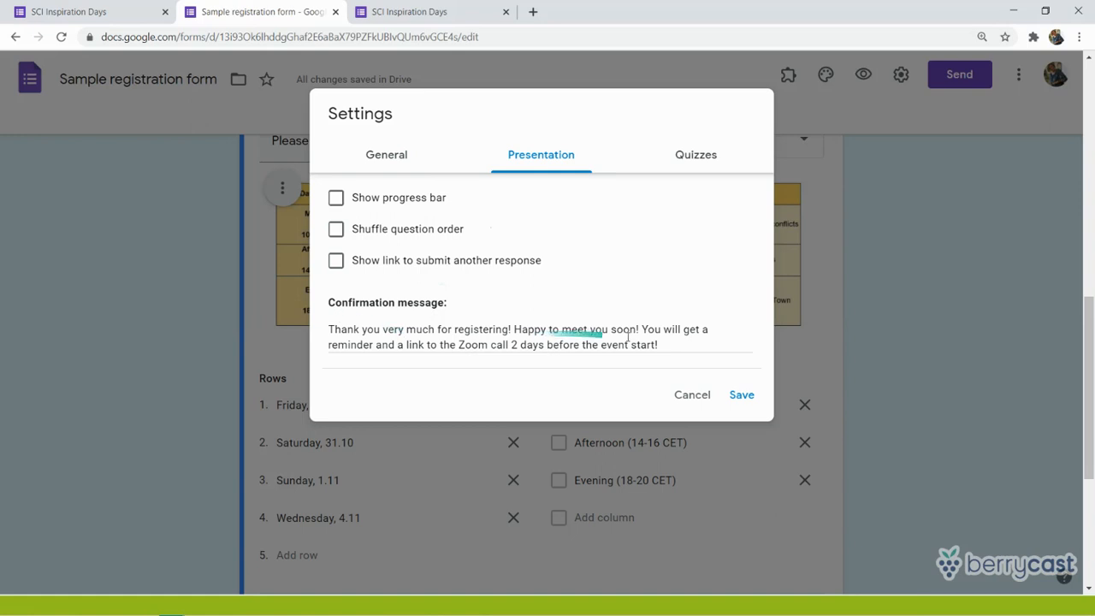
click(671, 345)
text(In case you c)
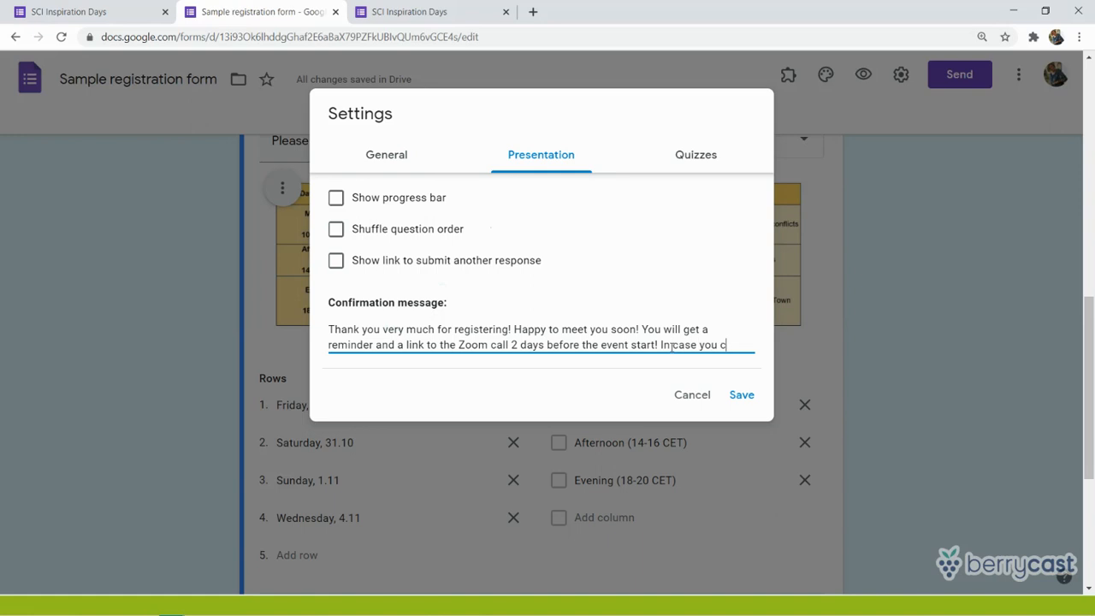
text(hange your mind, )
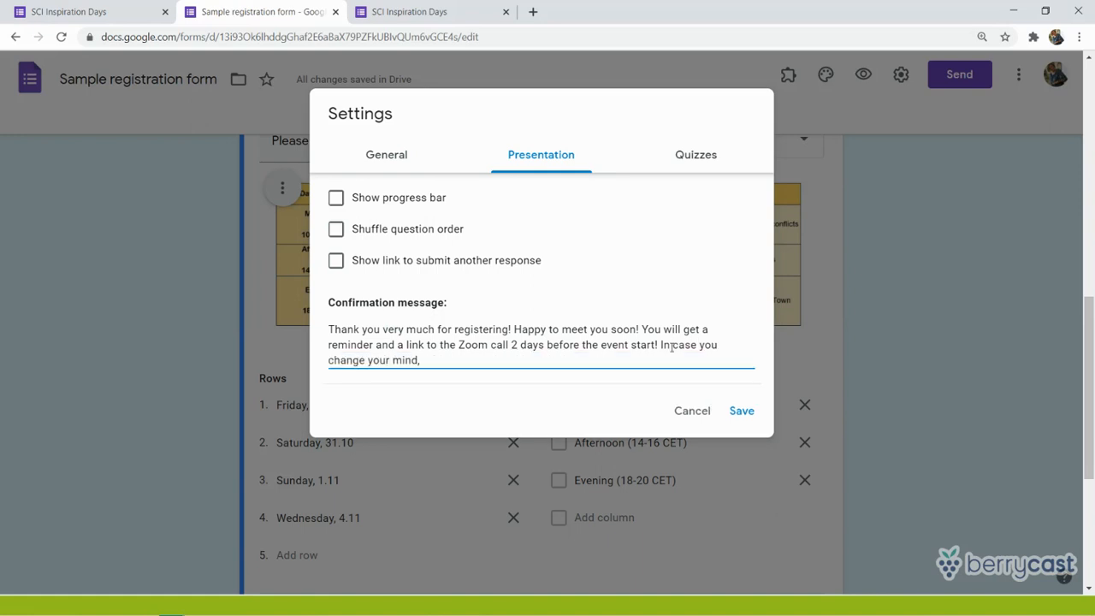
text(edit your response!)
click(743, 412)
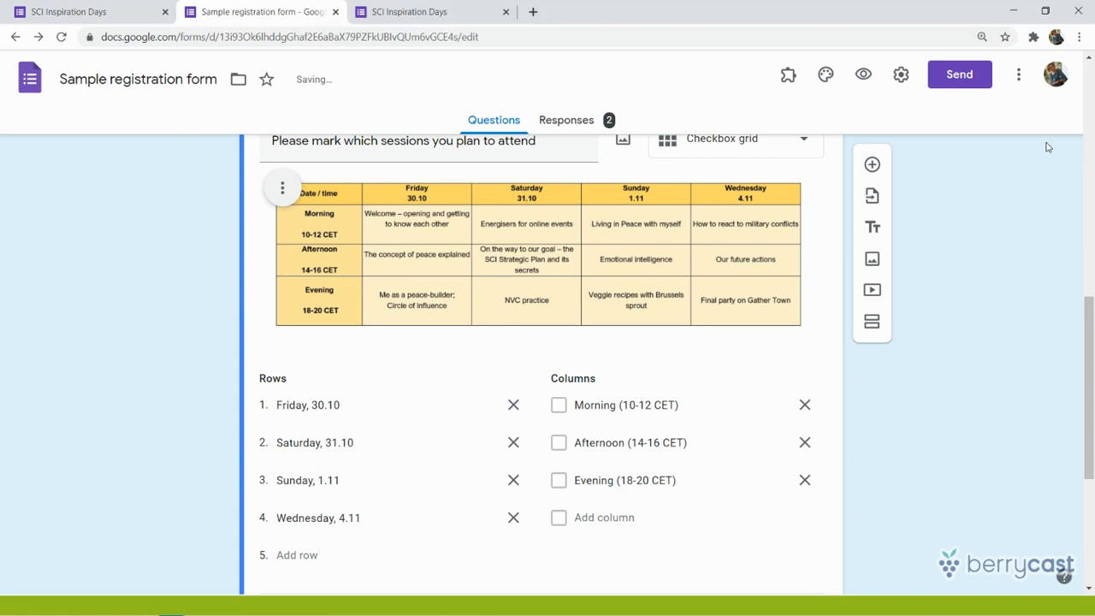
Check the start of the form in the editor and the privacy note at the end of the preview
drag(1090, 342, 1092, 108)
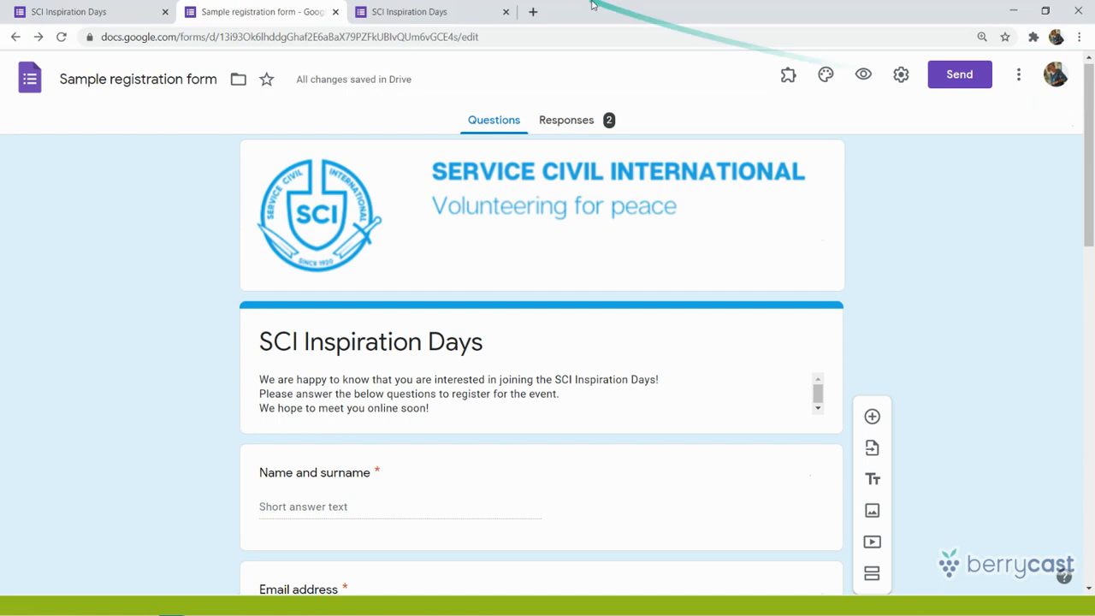
click(408, 11)
drag(1093, 442, 1092, 489)
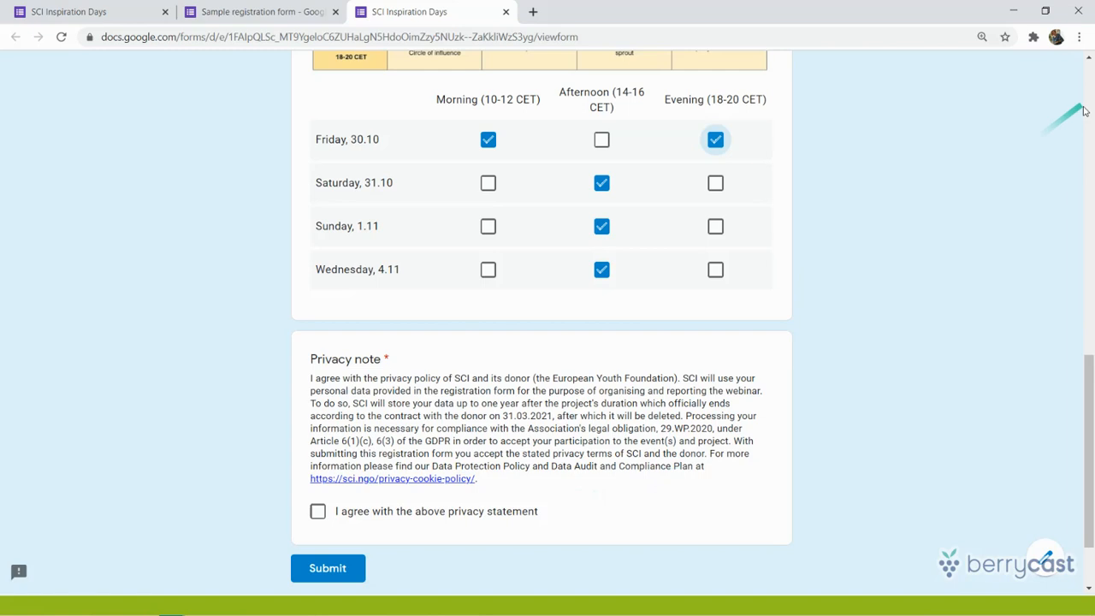
click(295, 16)
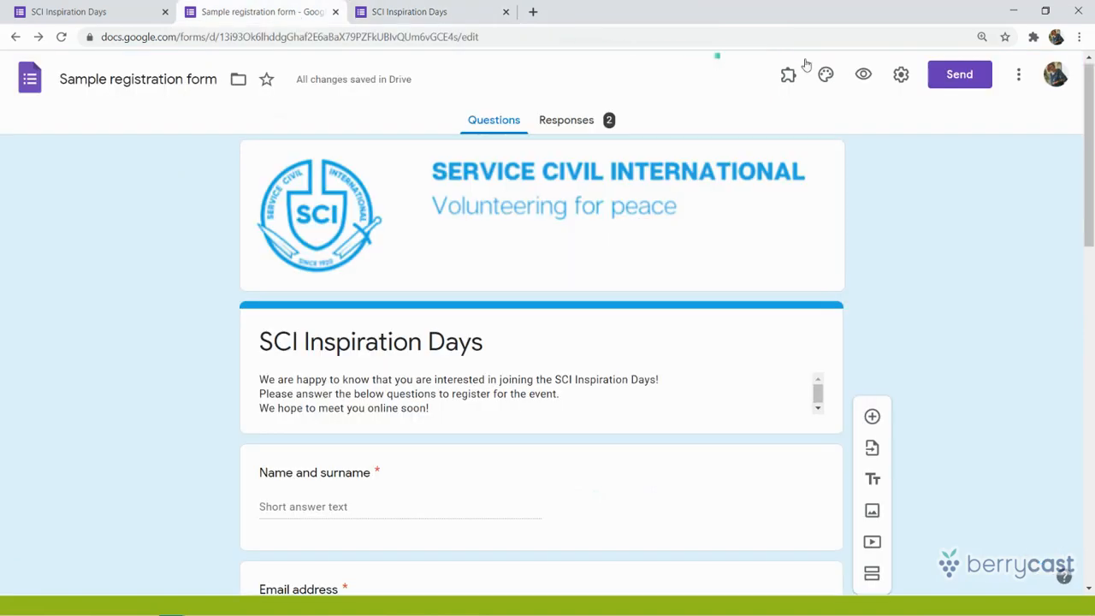
Try collecting email addresses with response receipts set to Always, and discard the settings changes
click(900, 75)
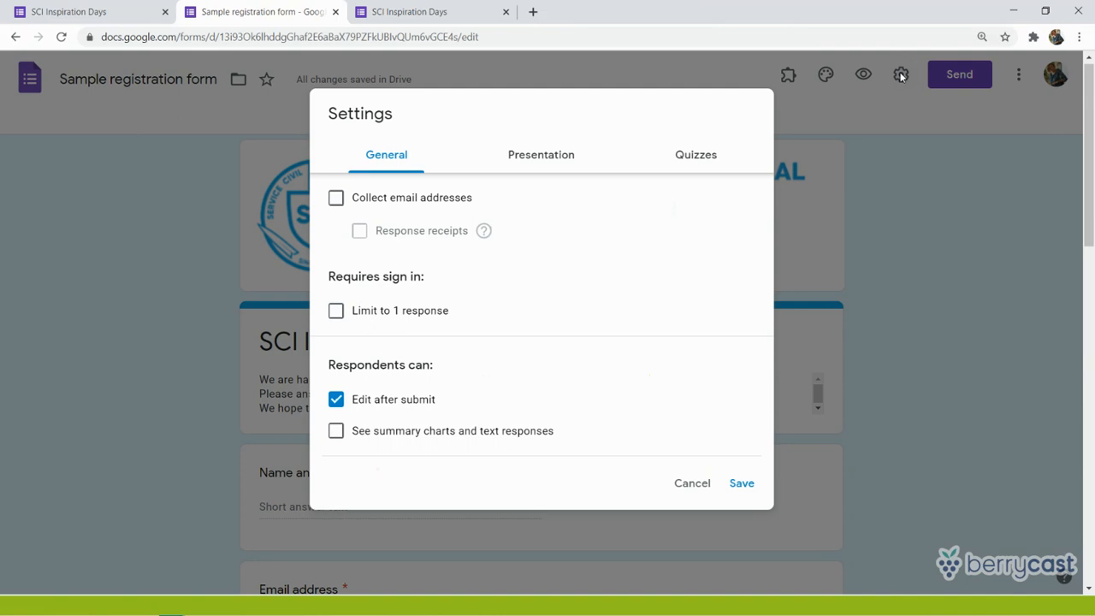
click(336, 199)
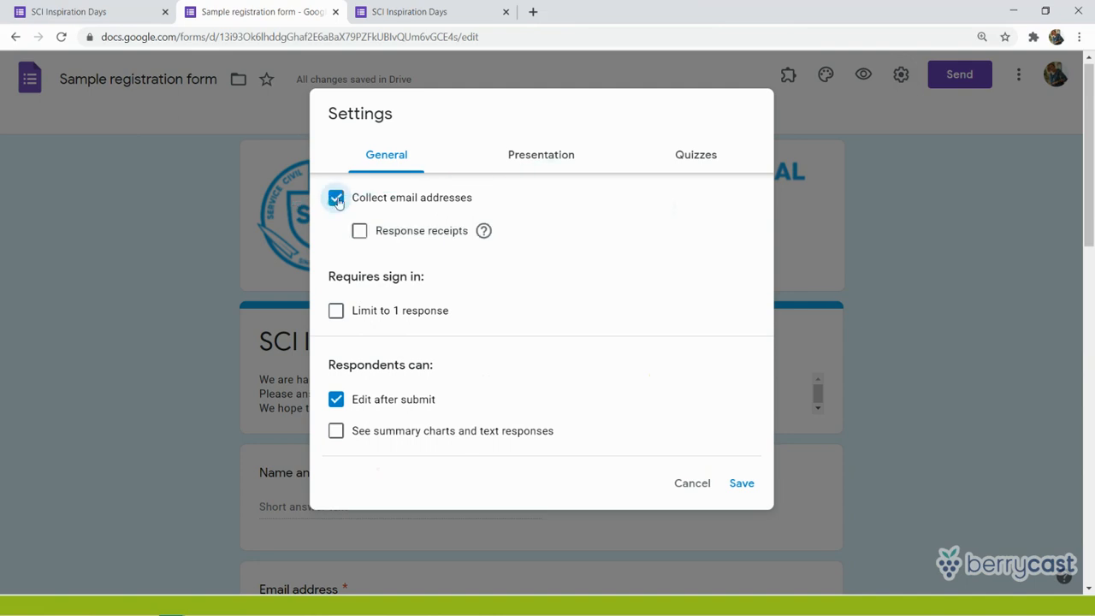
click(359, 231)
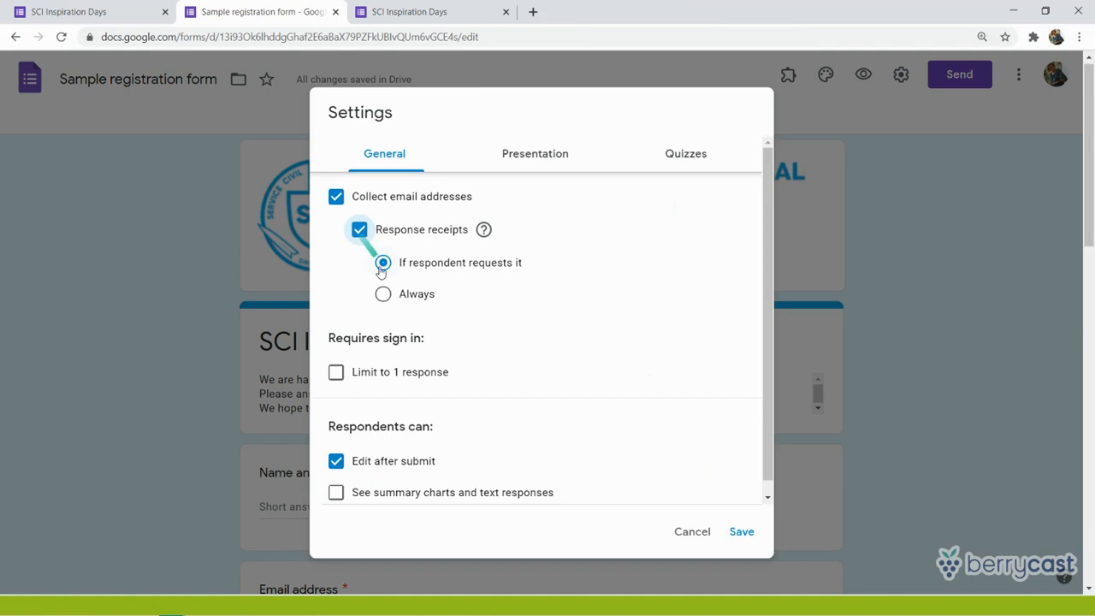
click(383, 294)
click(694, 534)
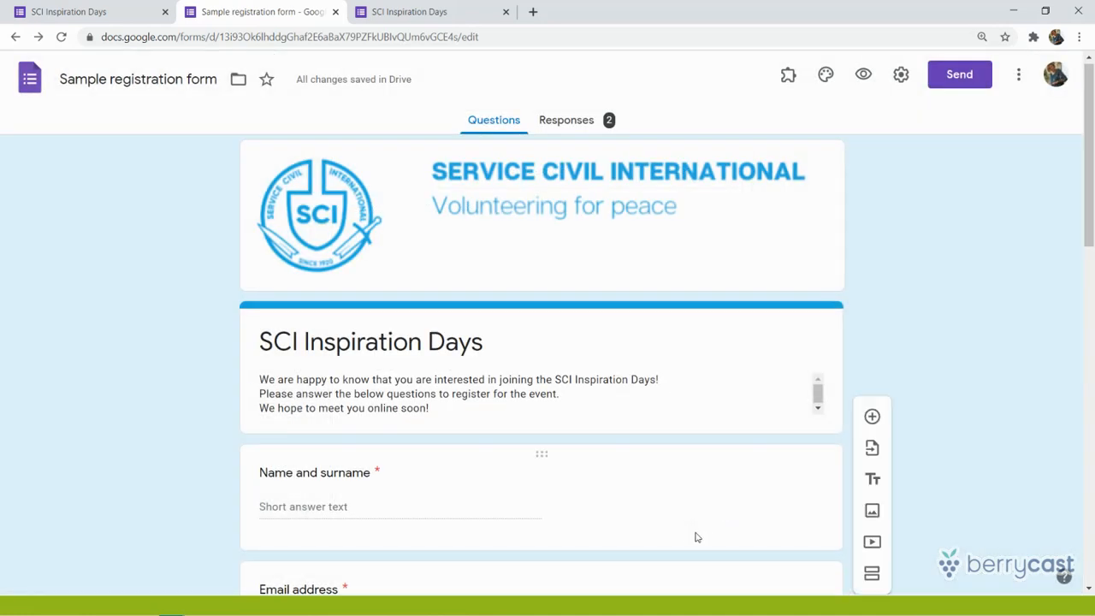
Review the form's questions in the editor from name and surname down to the sessions grid
drag(1092, 213, 1092, 300)
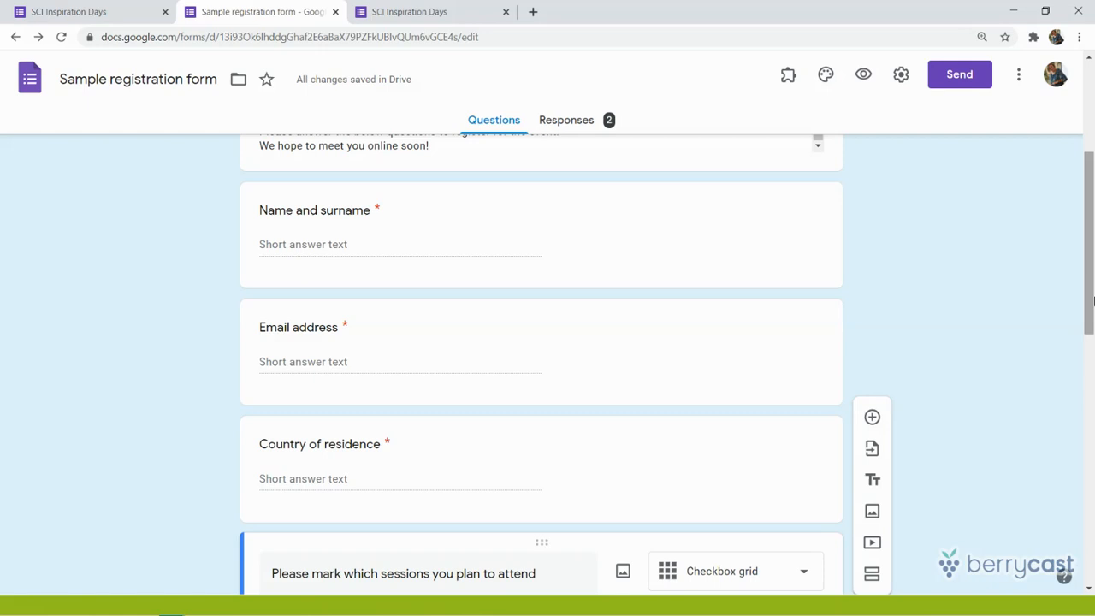
drag(1092, 300, 1092, 413)
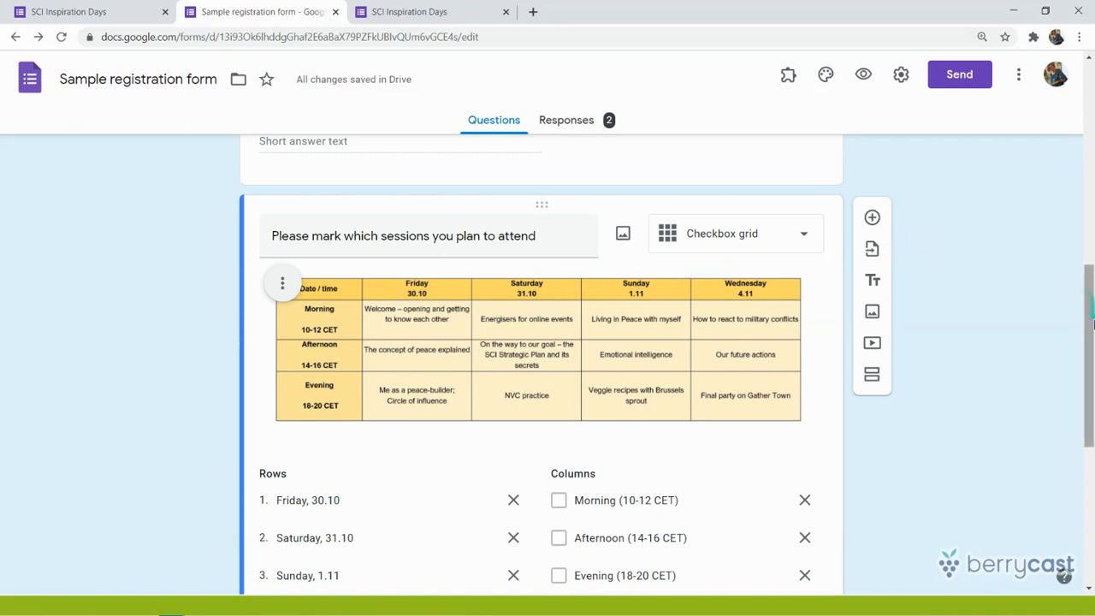
drag(1091, 325, 1091, 438)
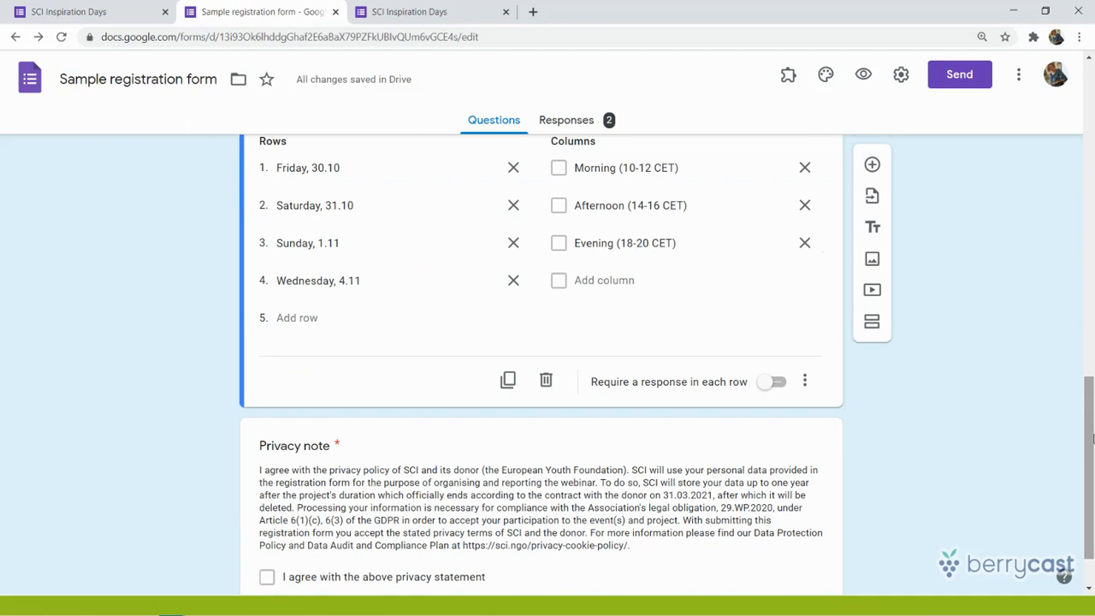
click(872, 165)
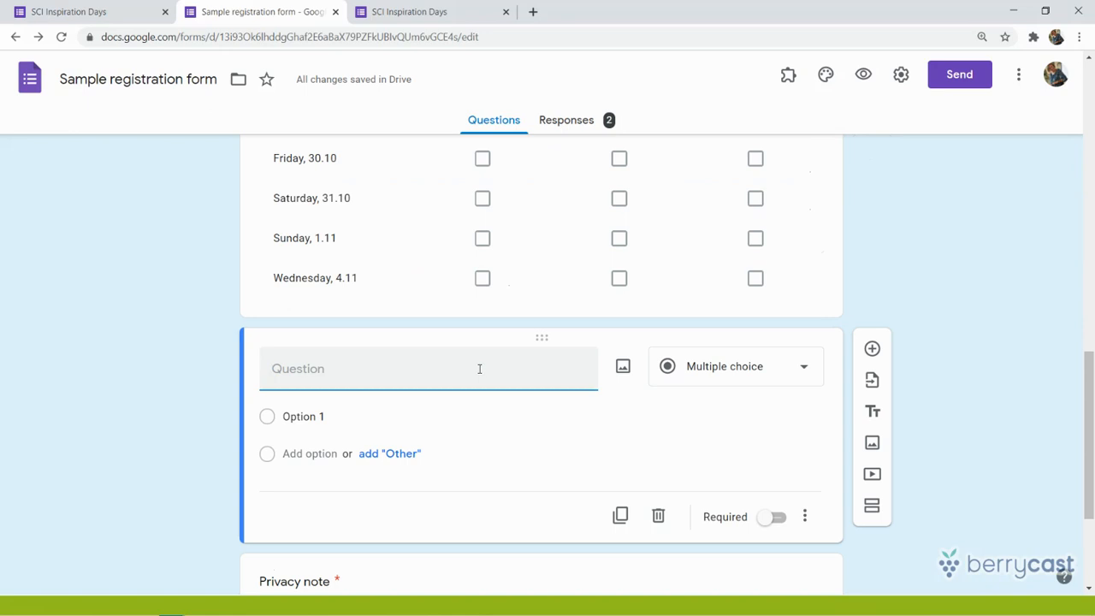
text(I will be happy to me)
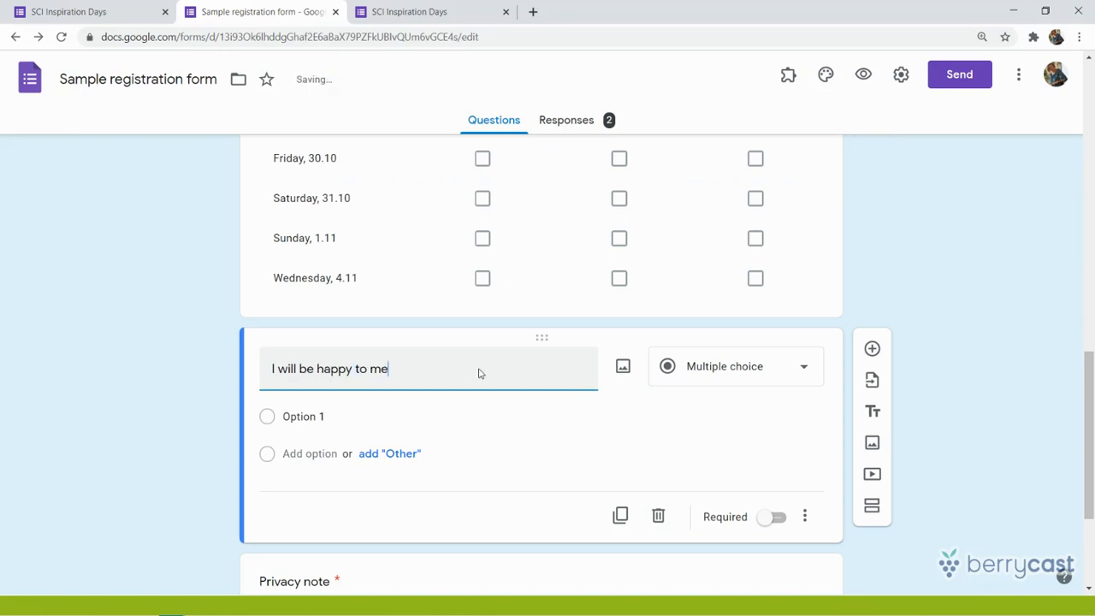
text(et you soon!!)
click(623, 367)
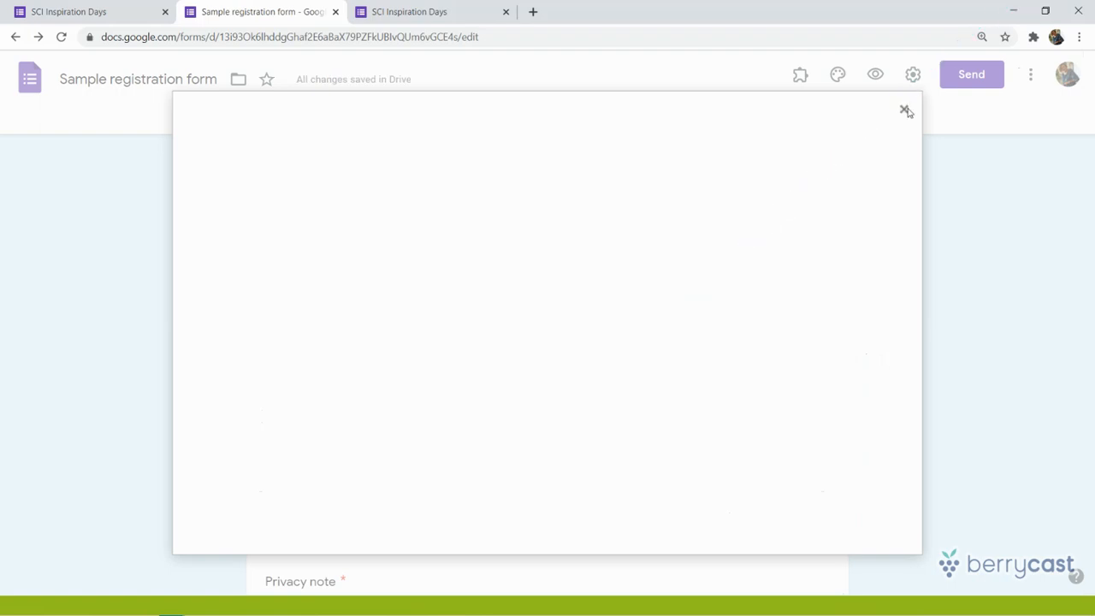
click(905, 111)
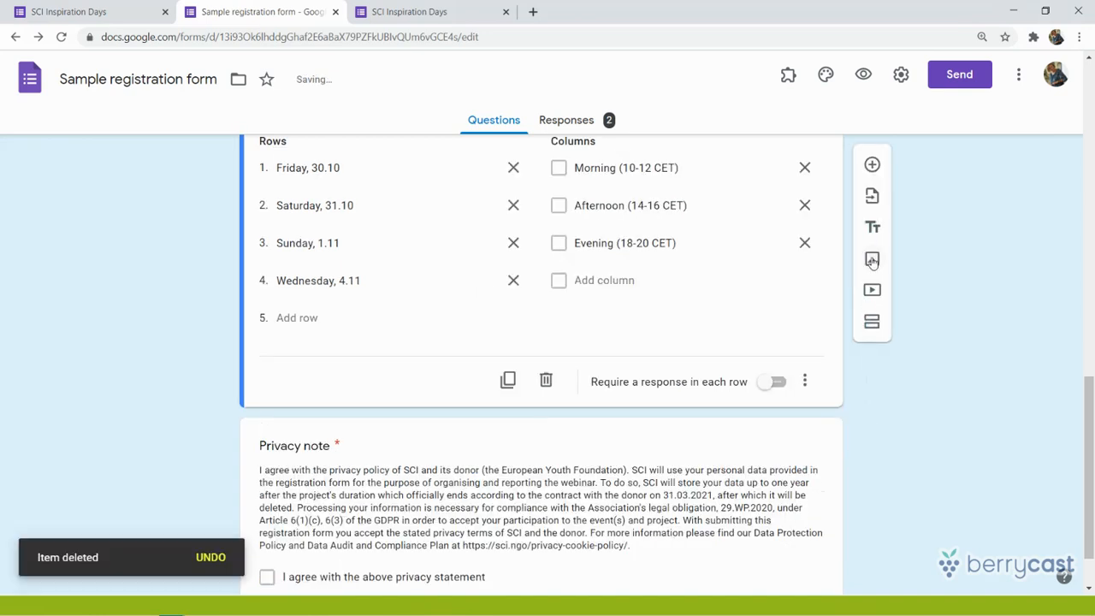
Upload the "see you soon" picture as an image block below the sessions grid and title it "We are super happy to meet you soon!"
click(872, 259)
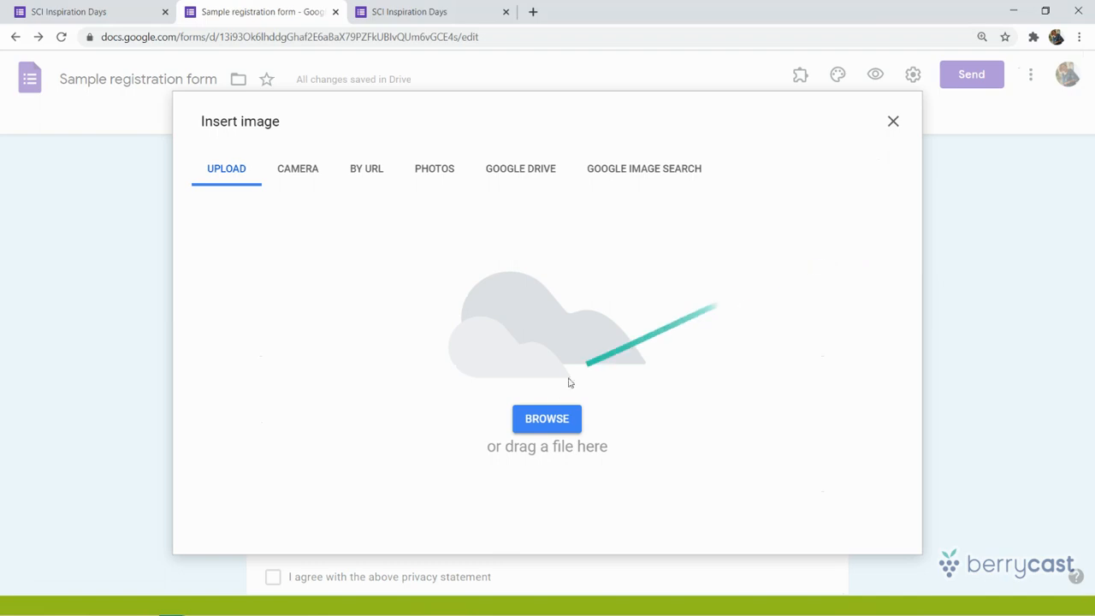
click(543, 422)
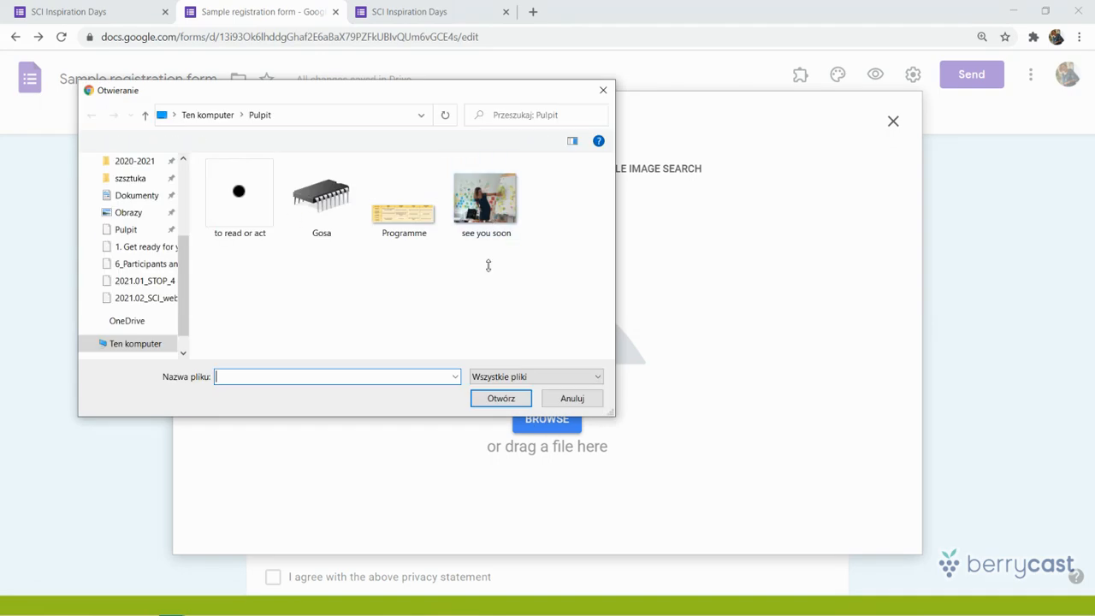
click(490, 218)
double_click(490, 218)
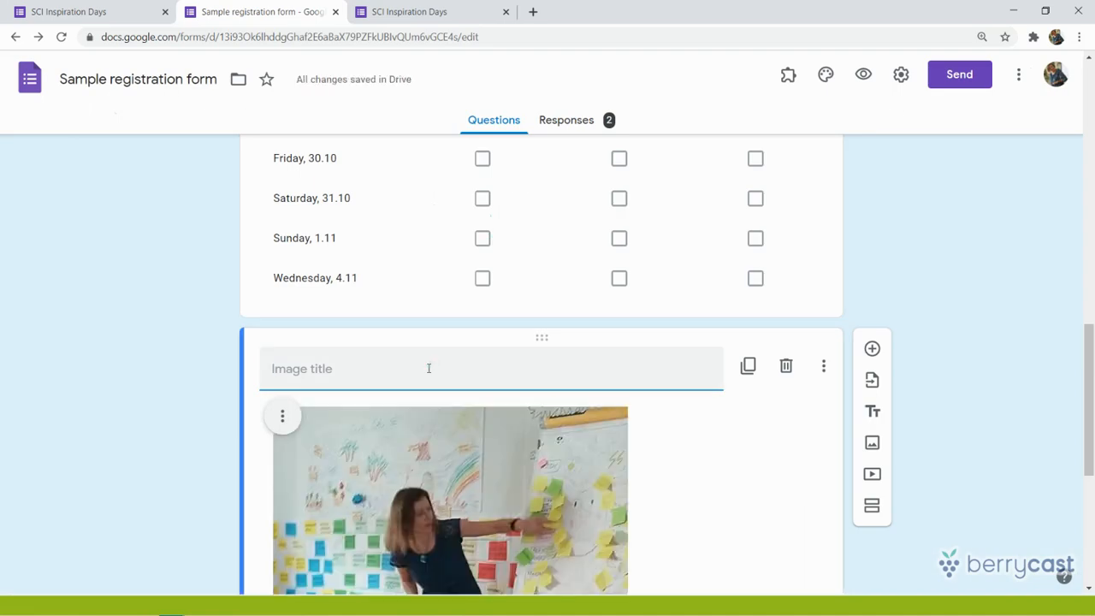
text(We are sup)
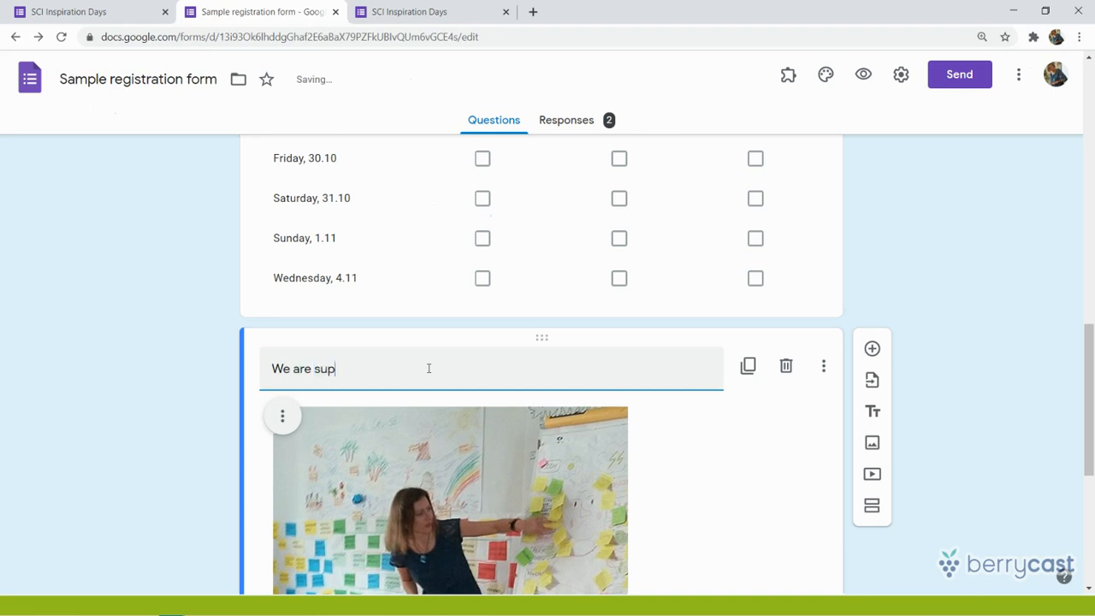
text(er happy to meet you soon!)
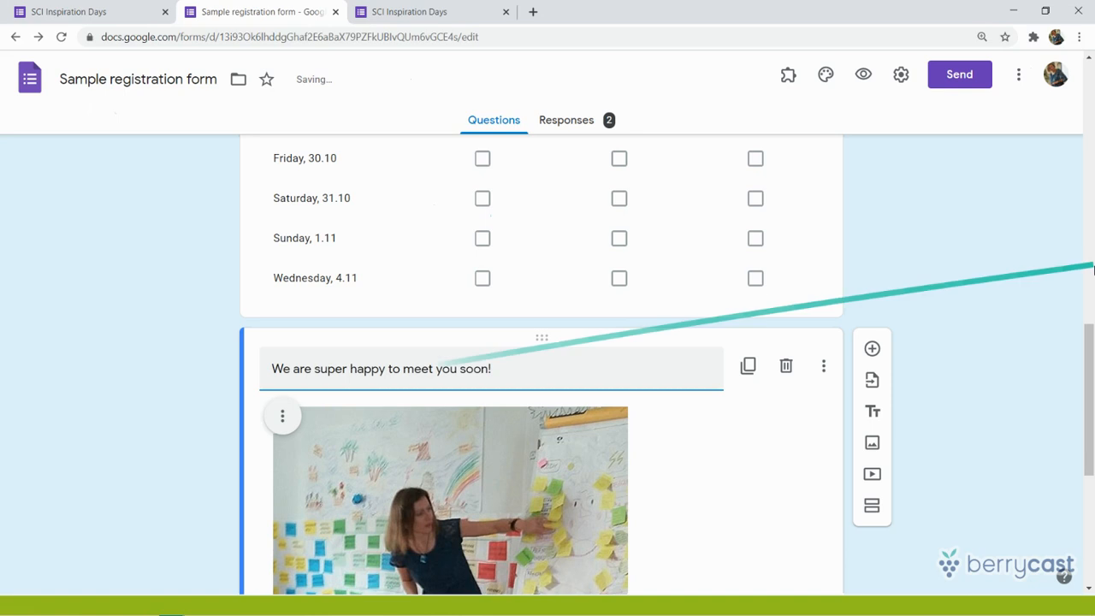
drag(1088, 338, 1089, 381)
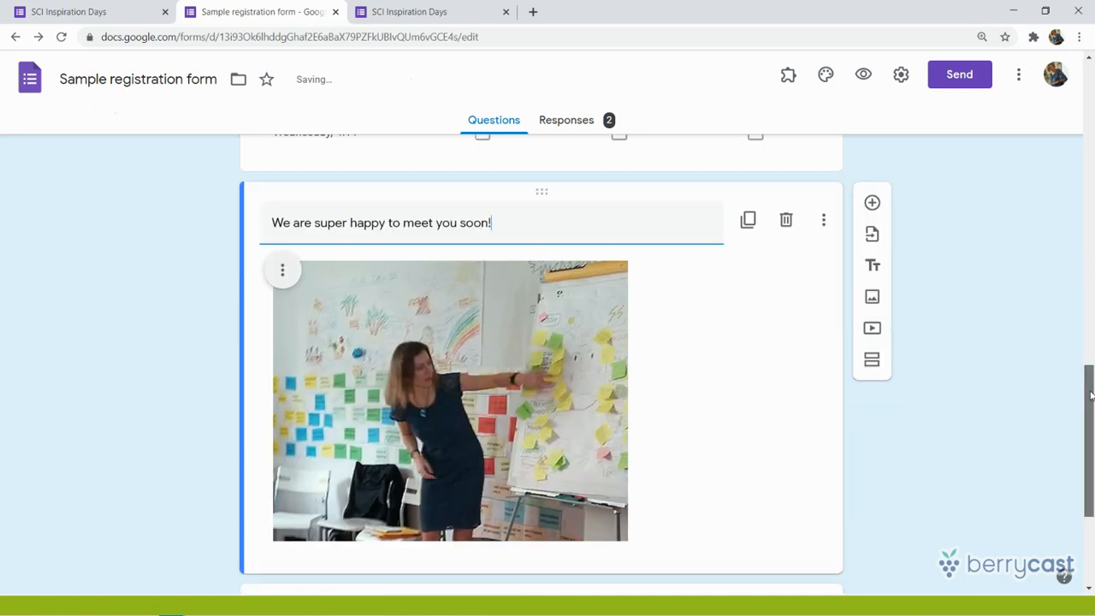
Preview the form in place of the old preview, checking the sessions grid, the titled photo and the privacy note
click(865, 84)
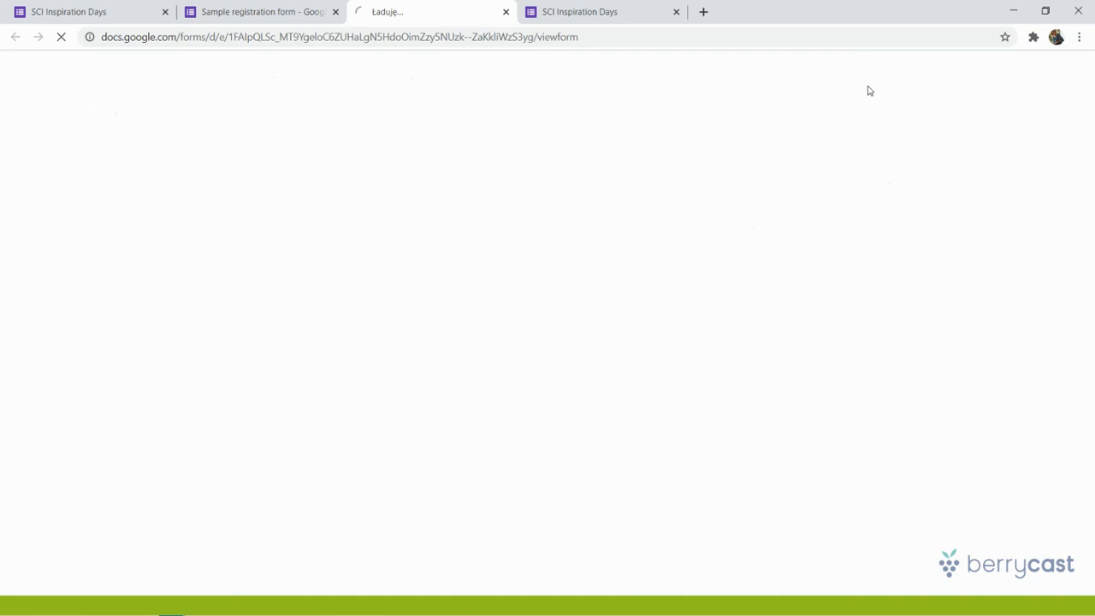
click(676, 15)
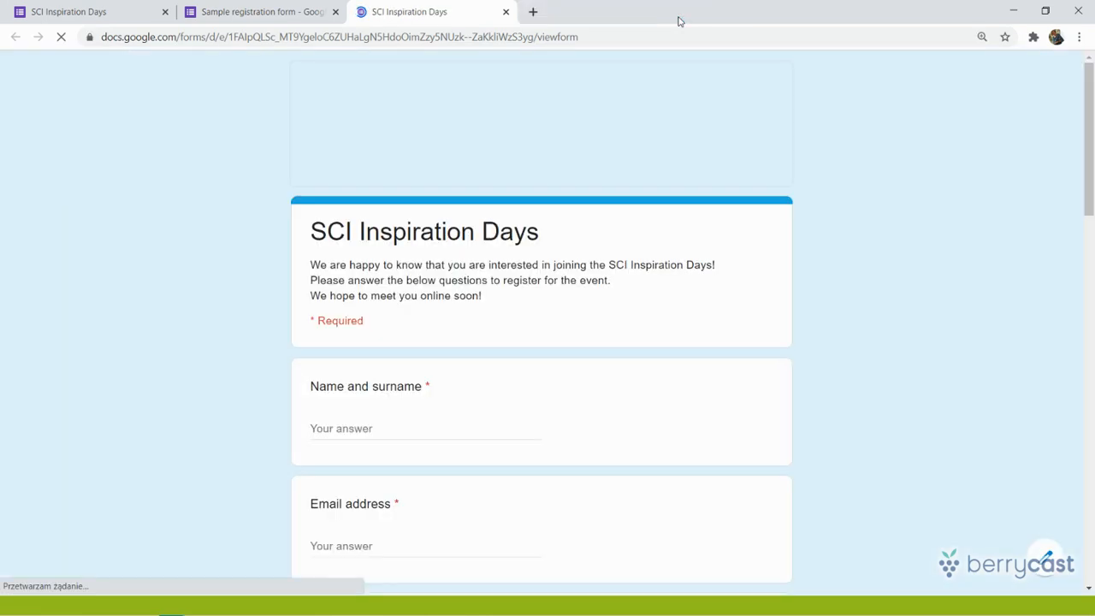
drag(1090, 103, 1092, 291)
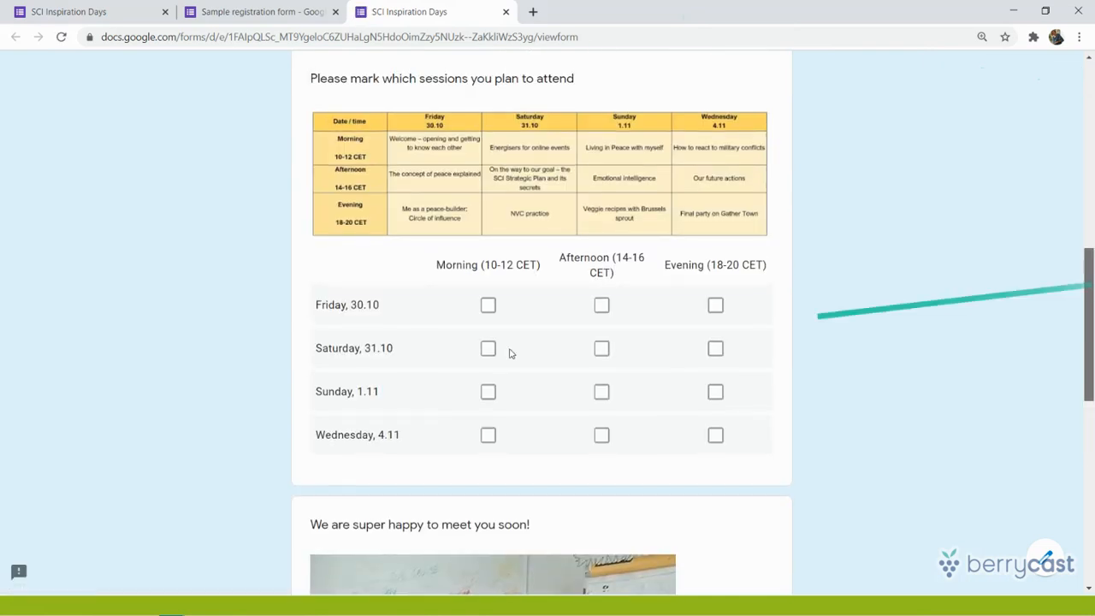
drag(1088, 311, 1088, 433)
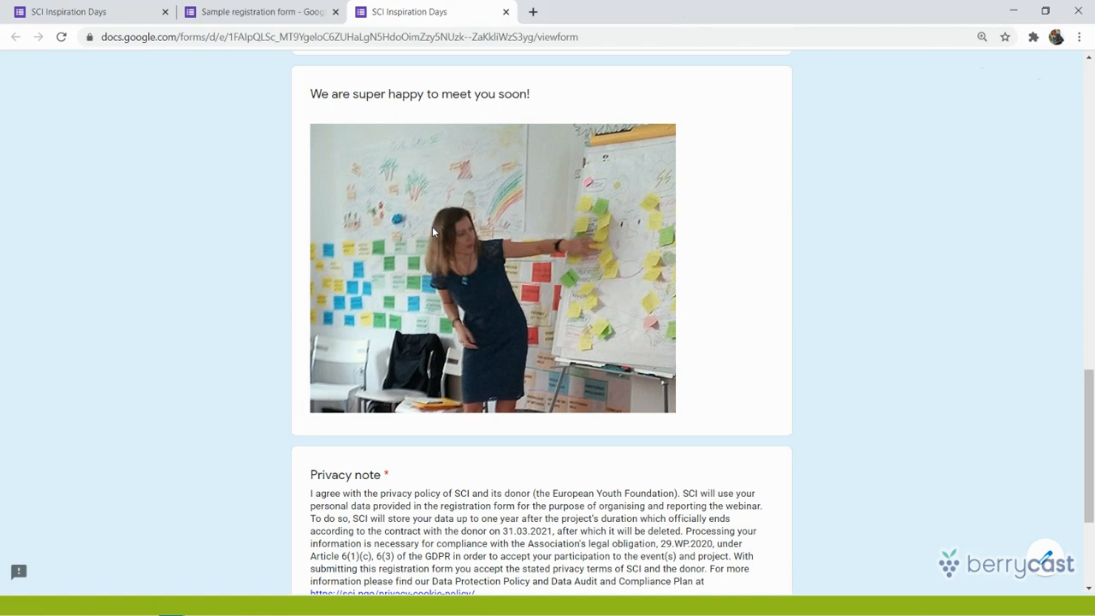
mouse_move(1093, 469)
mouse_down()
mouse_move(1093, 513)
mouse_move(1093, 470)
mouse_up()
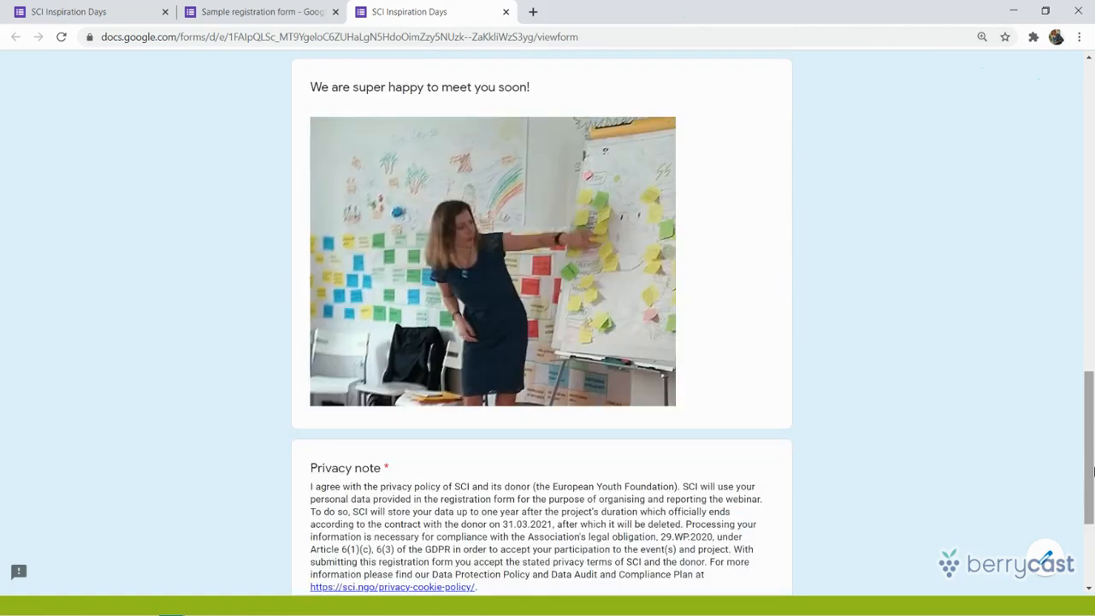
Return to the form editor, add a new question after the photo block, and move it above the photo
click(272, 5)
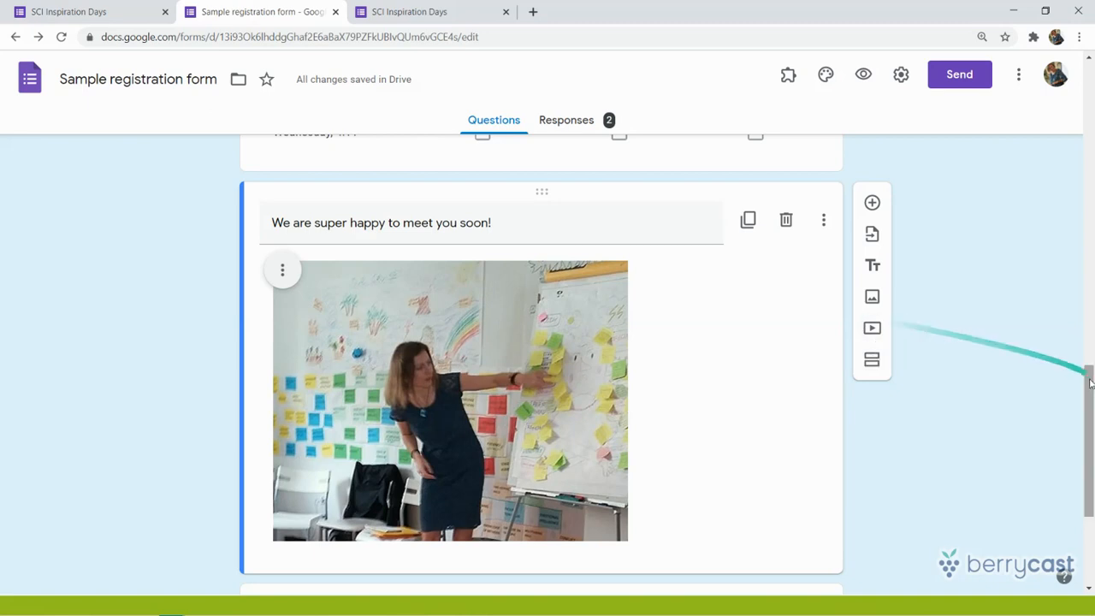
drag(1090, 386, 1092, 412)
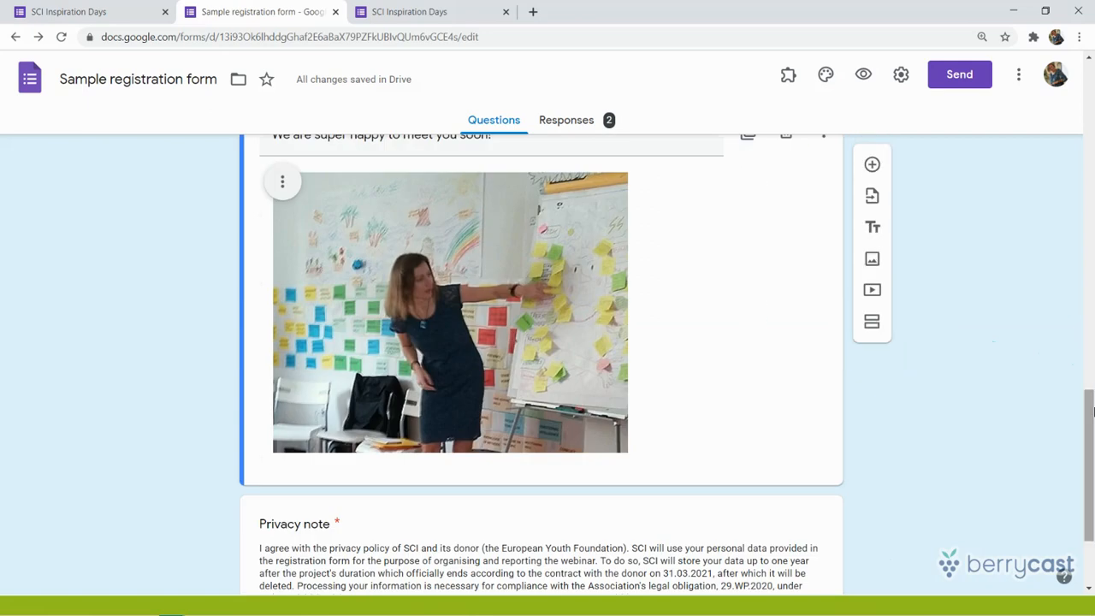
click(872, 165)
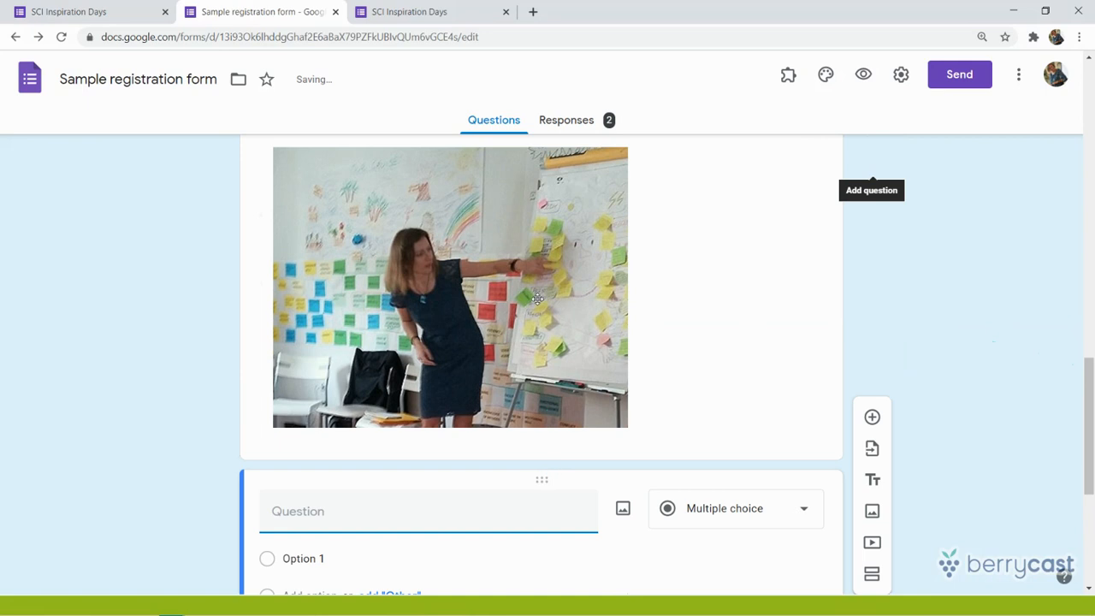
drag(537, 298, 553, 151)
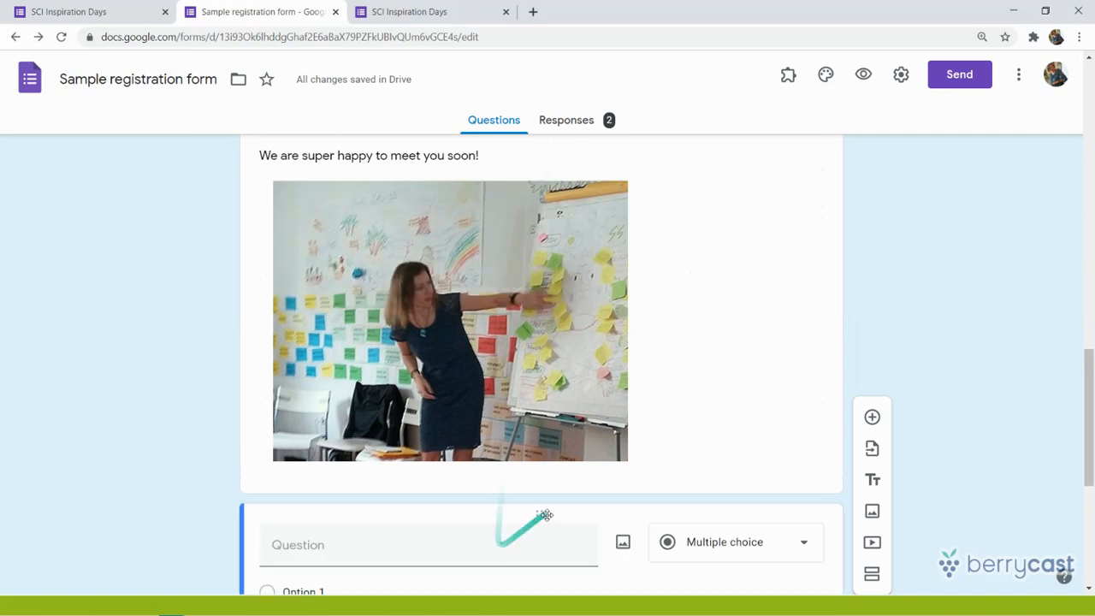
drag(542, 312, 539, 204)
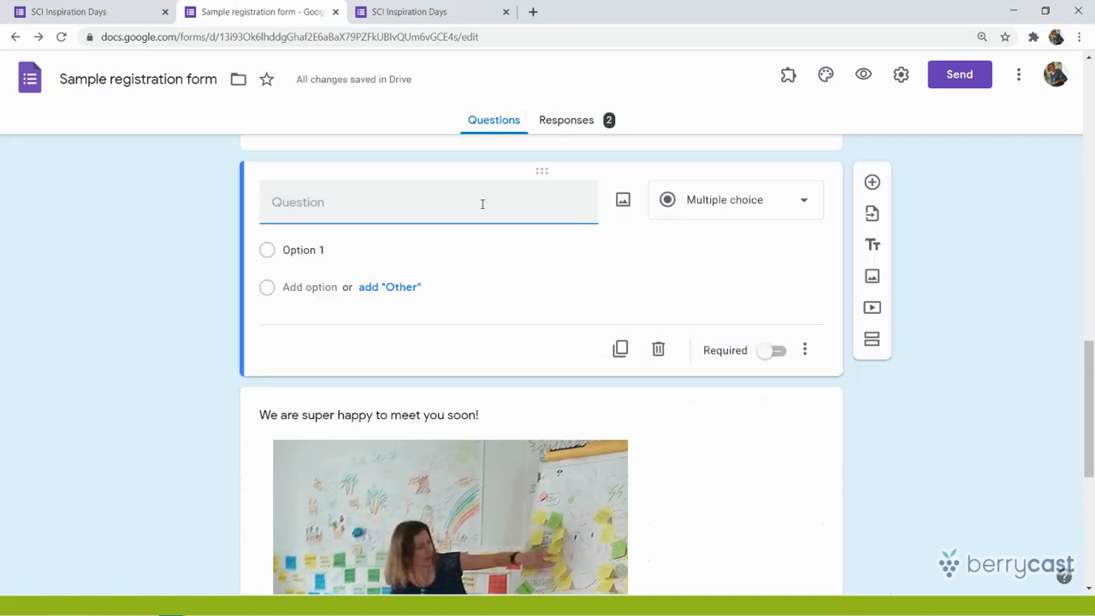
Word the new question as "Please attach your motivation letter"
text(Please add)
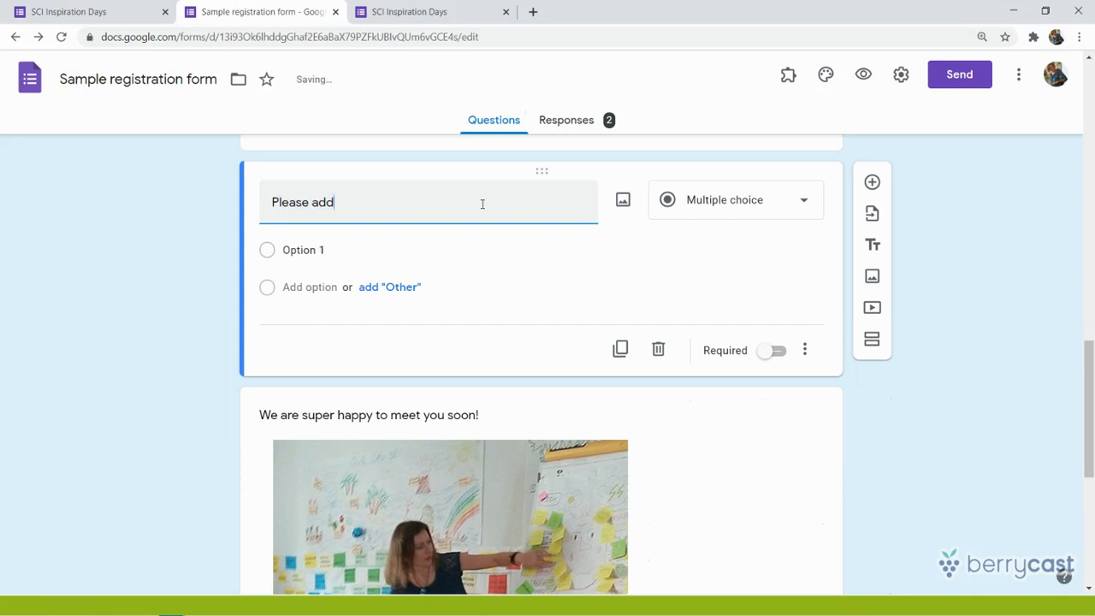
text( you motiva)
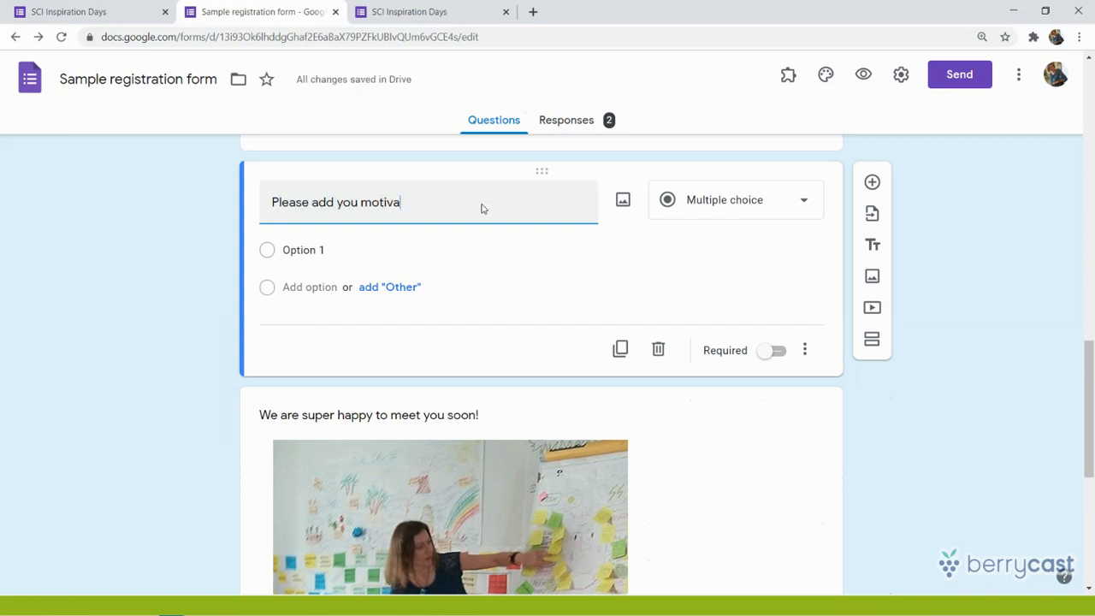
text(tion)
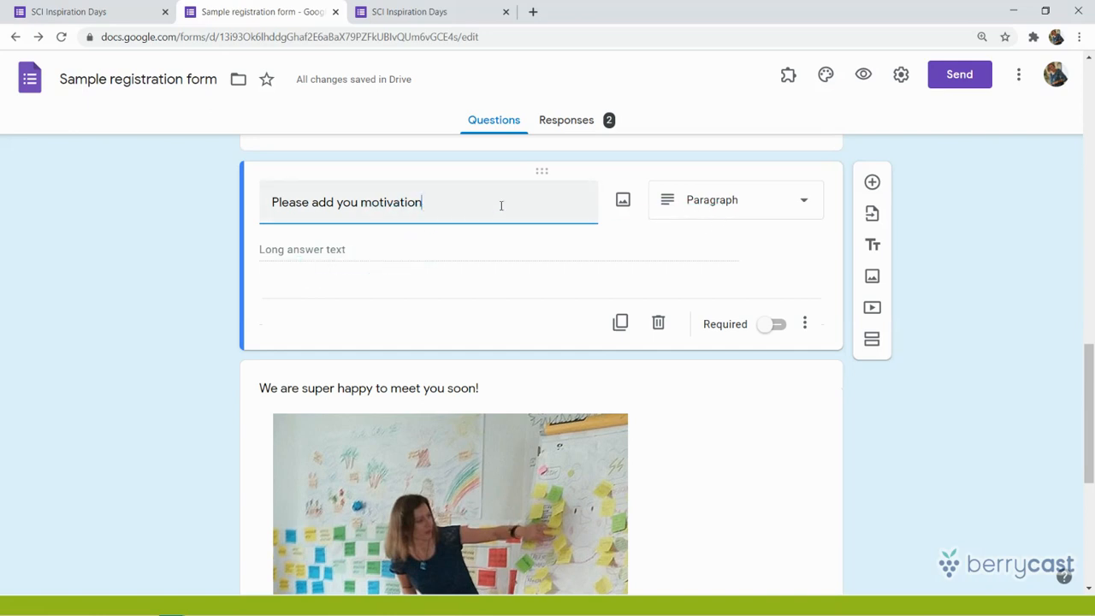
key(ctrl+Left)
key(ctrl+shift+Left)
text(attach you)
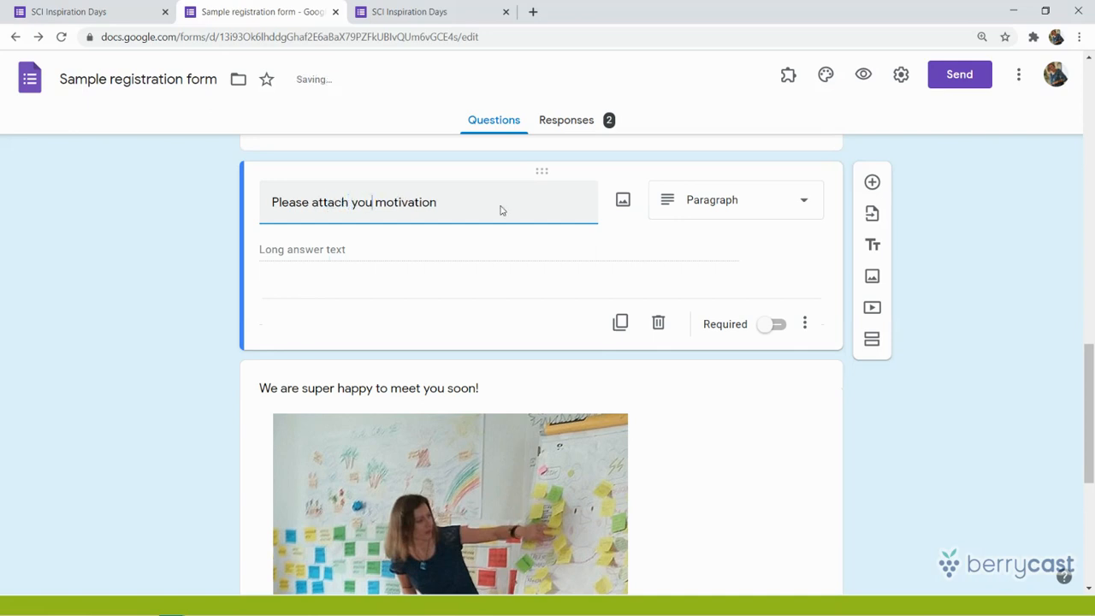
text(r)
key(End)
text(e)
key(BackSpace)
text(letter)
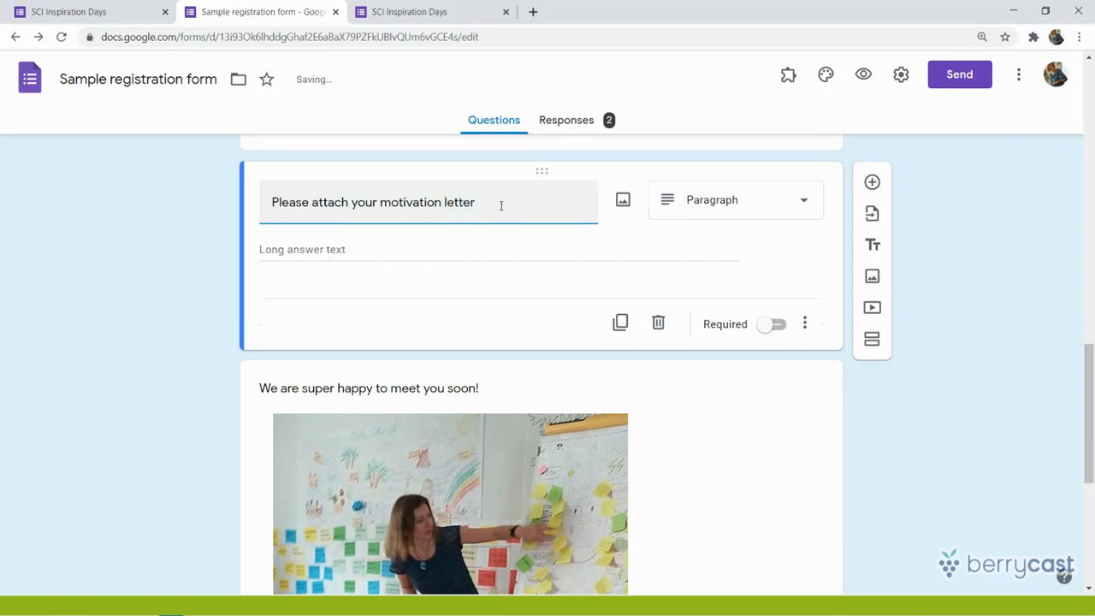
Make the motivation letter question a File upload that allows only Document and PDF files
click(804, 206)
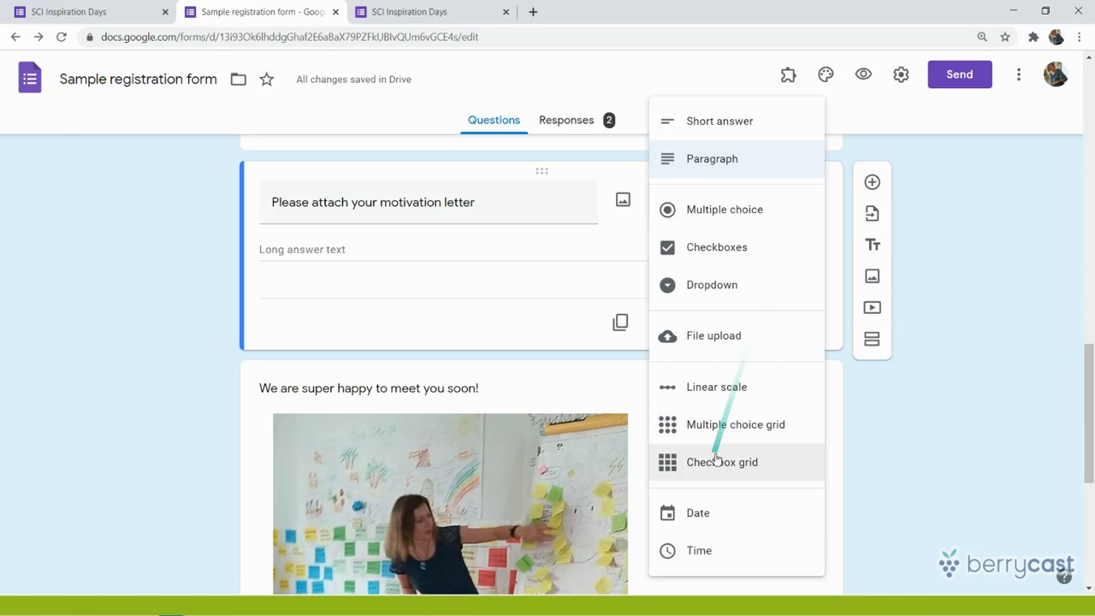
click(708, 337)
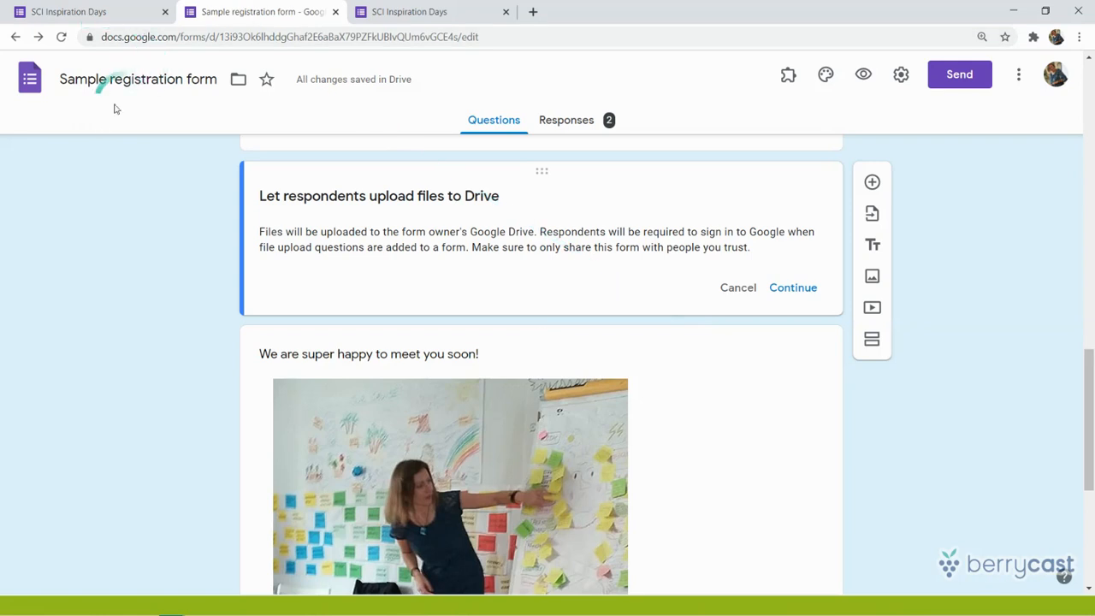
click(792, 288)
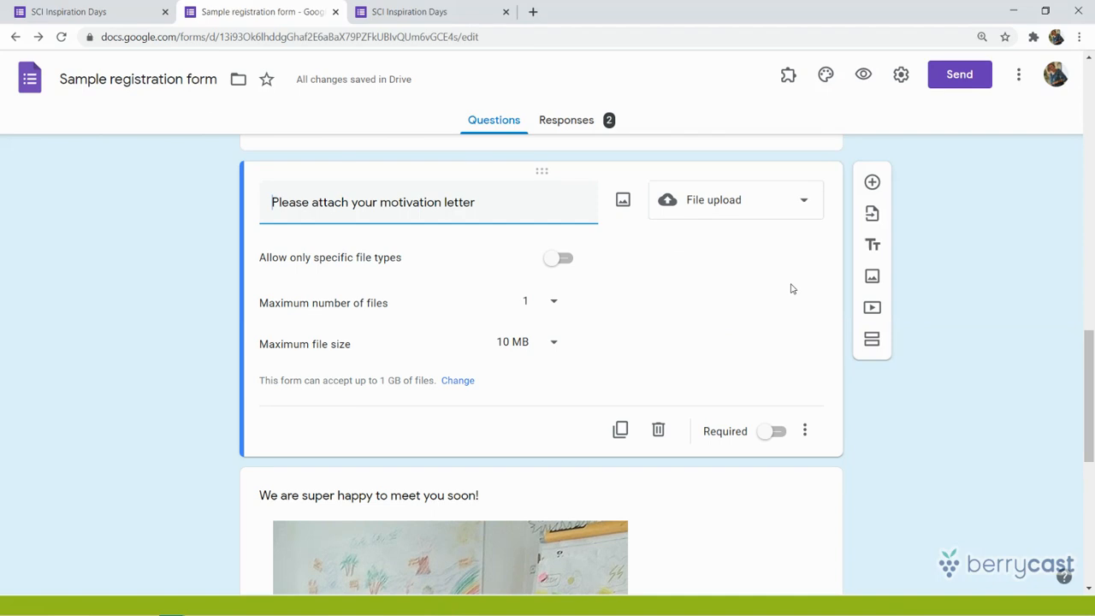
click(561, 259)
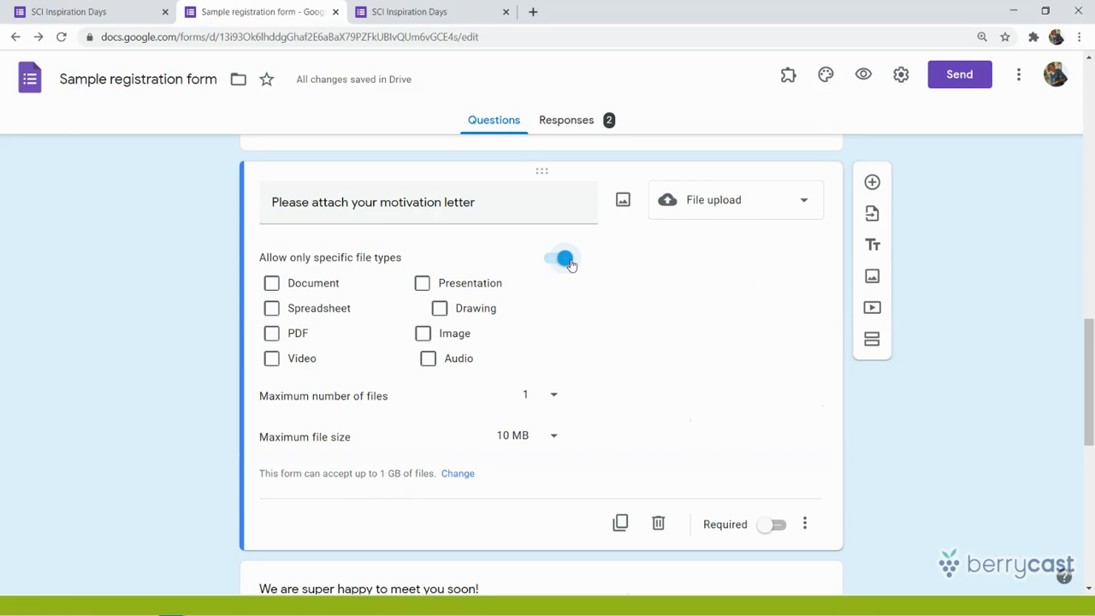
click(271, 284)
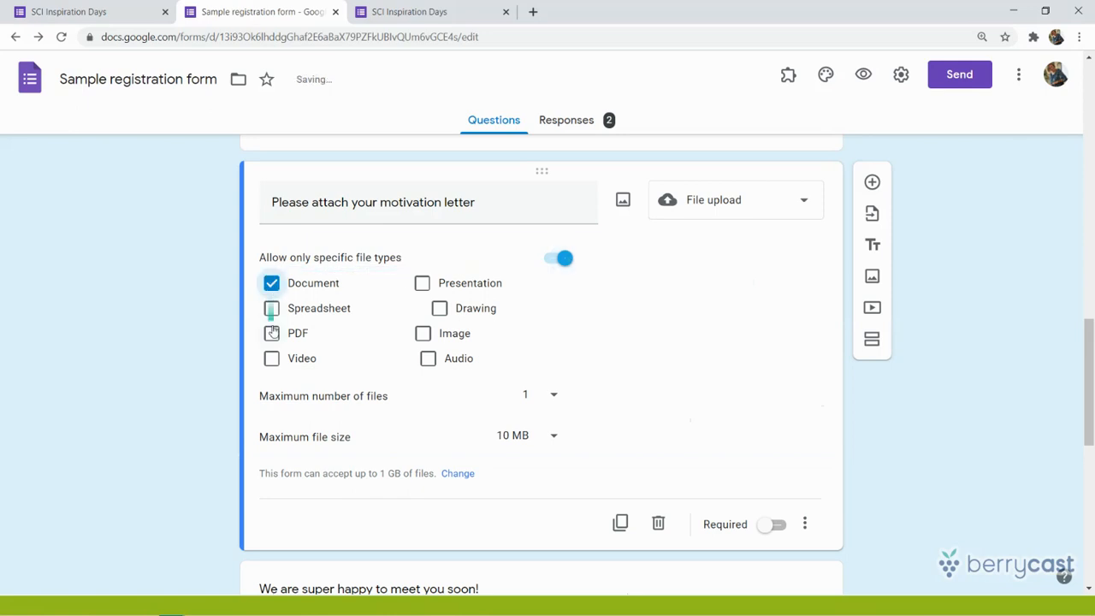
click(271, 334)
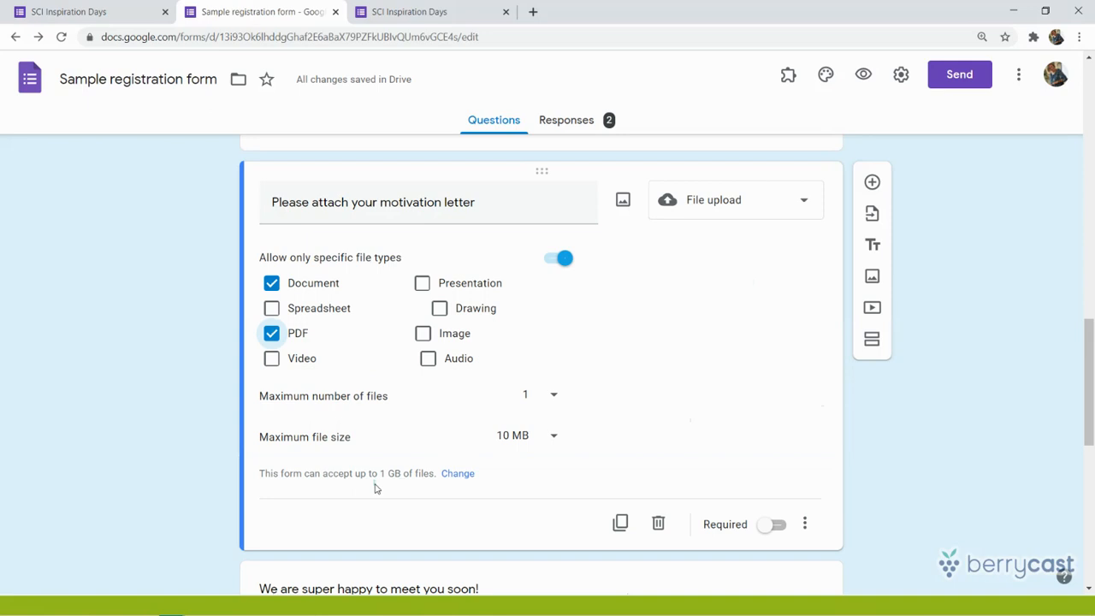
Look at the options for the maximum size of all files uploaded, and leave the settings without saving
click(457, 473)
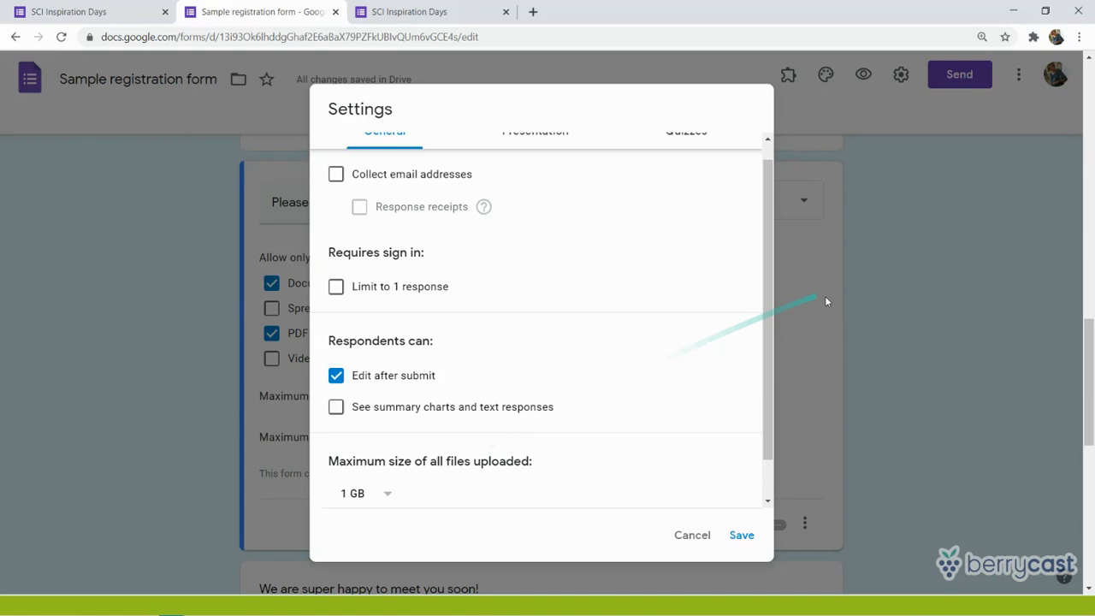
click(388, 498)
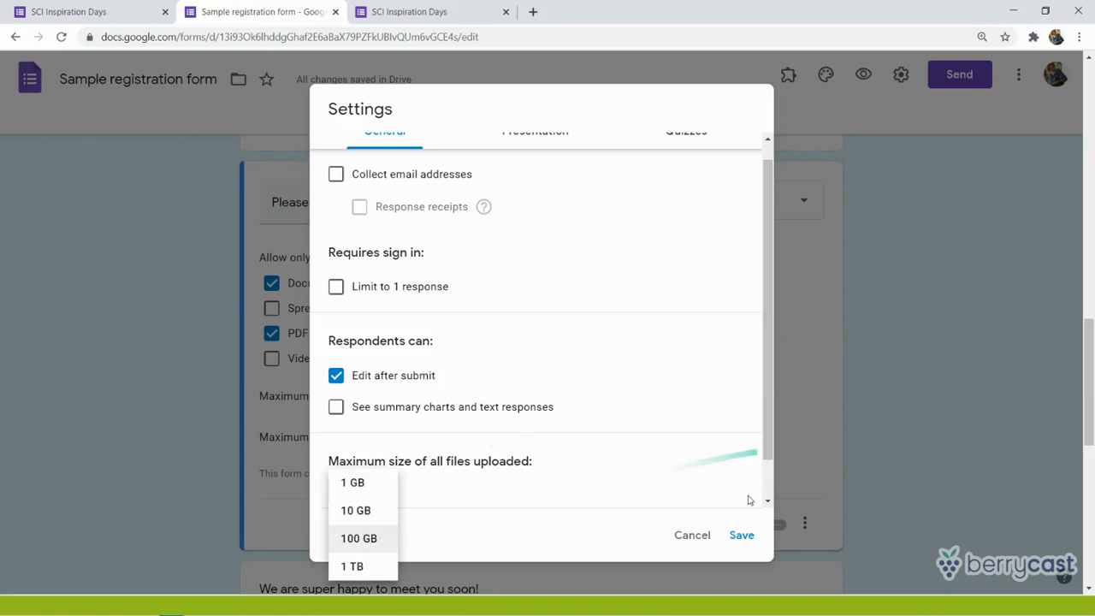
click(684, 541)
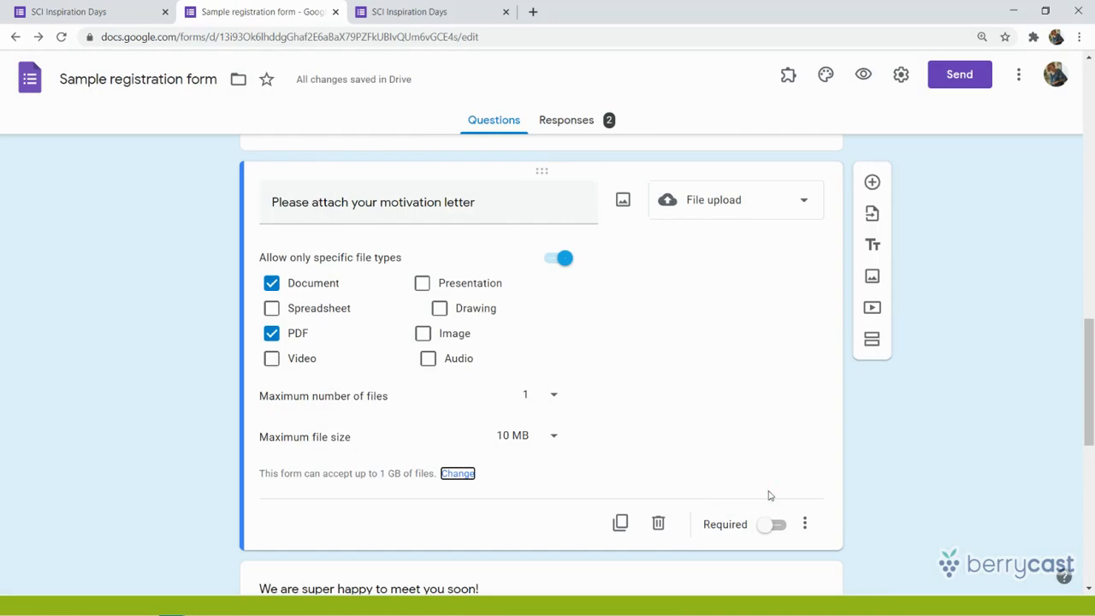
Make the motivation letter question required
click(780, 525)
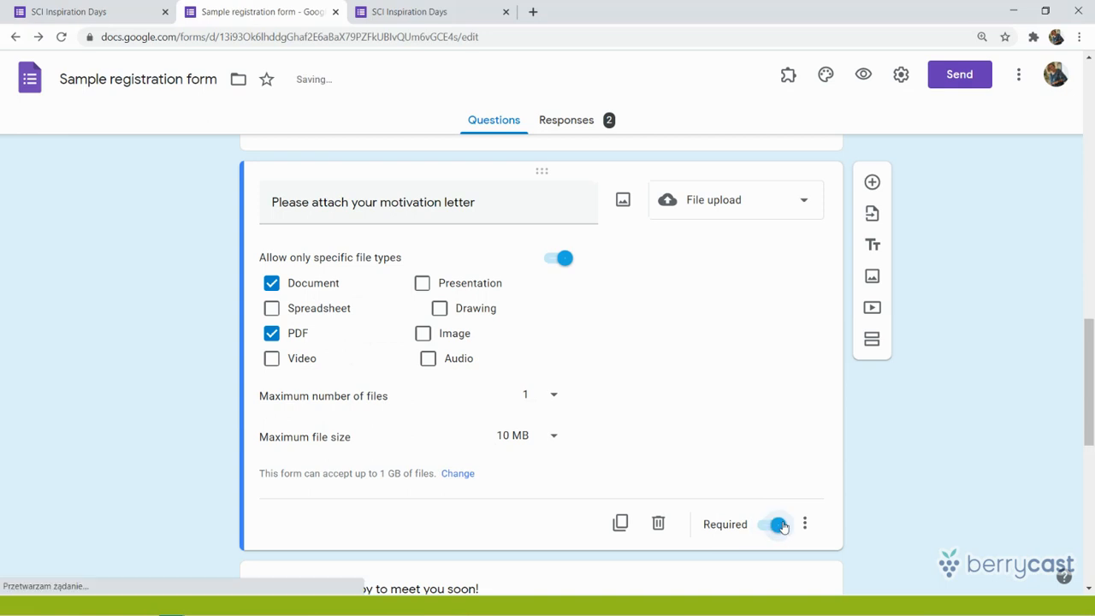
Browse the add-ons available for Forms in the Google Workspace Marketplace, and close the marketplace
drag(1089, 376, 1083, 115)
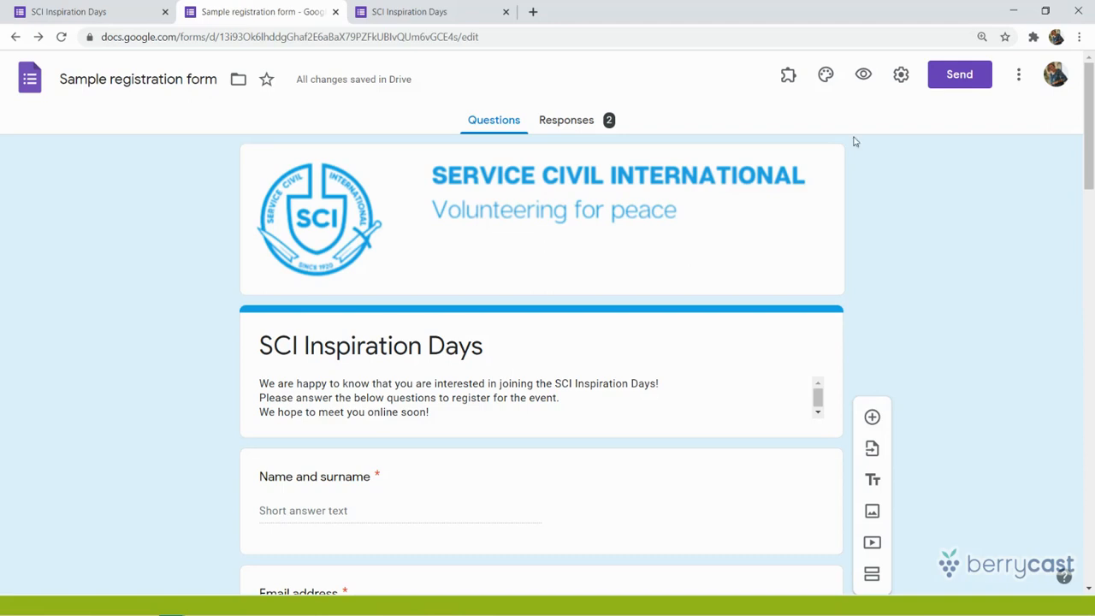
click(1019, 79)
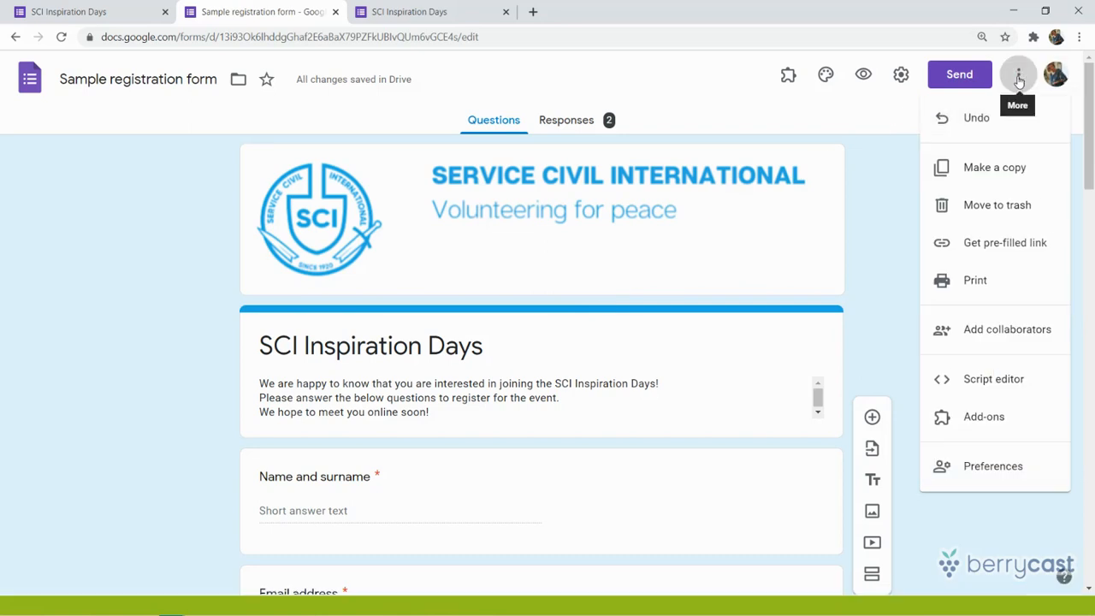
click(982, 416)
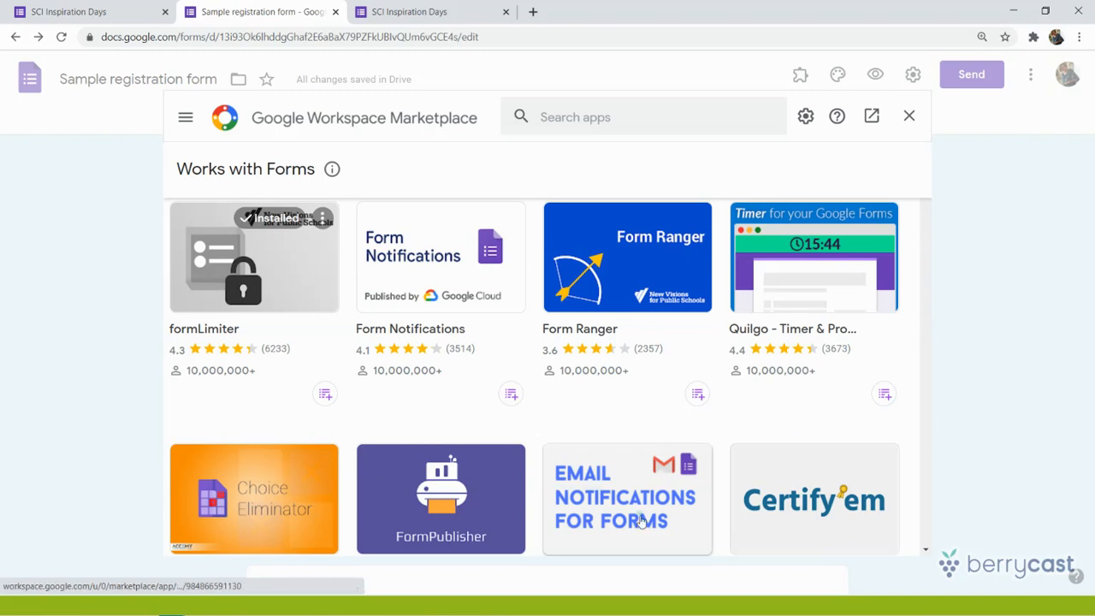
click(909, 118)
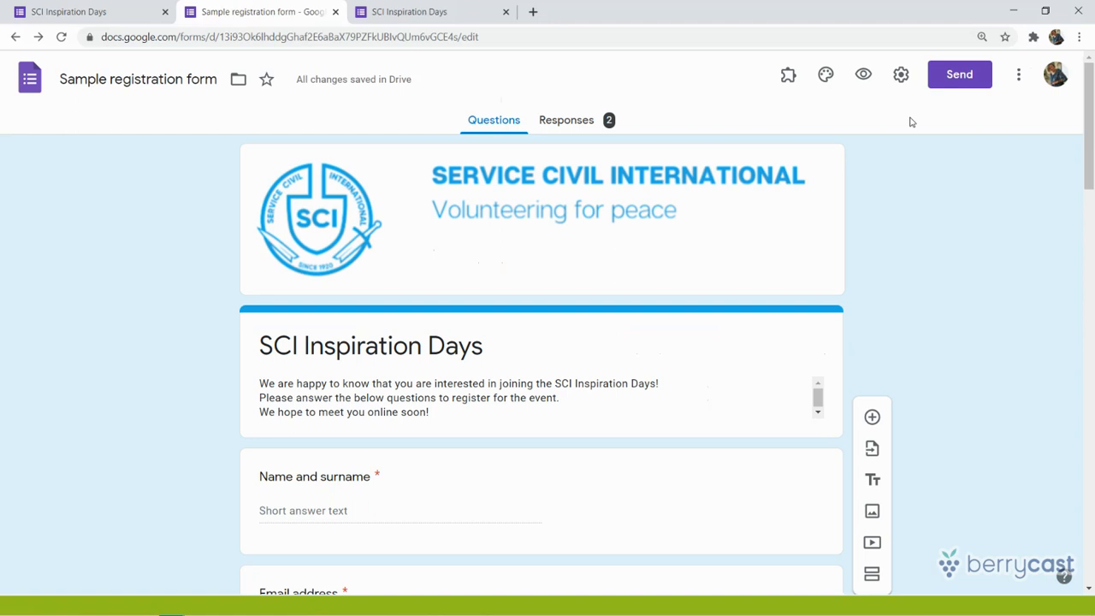
Turn on email notifications for new responses and check that the option is enabled
click(562, 122)
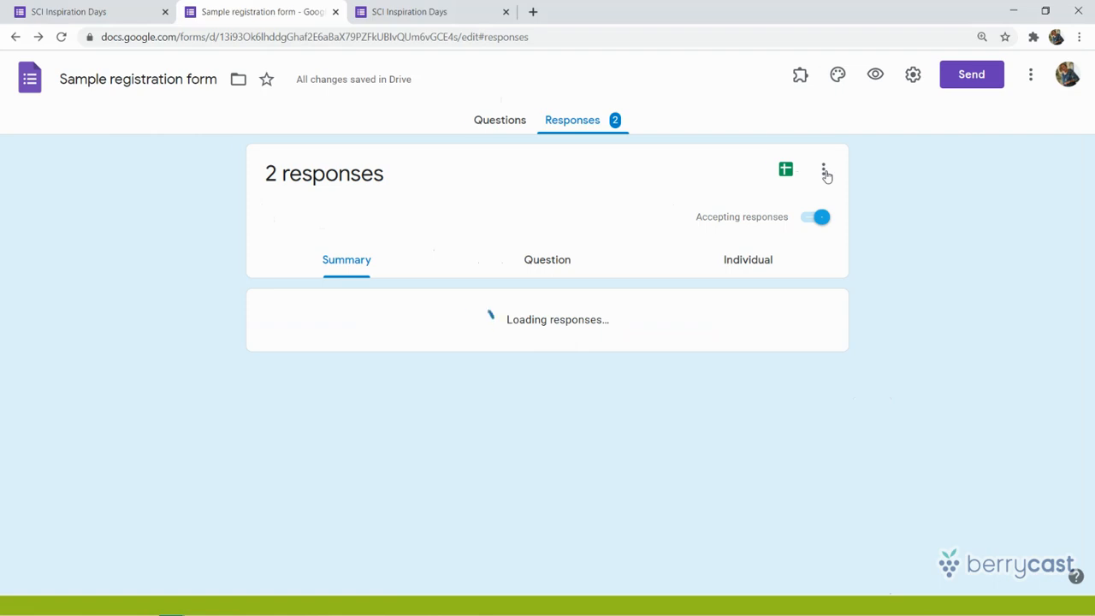
click(826, 175)
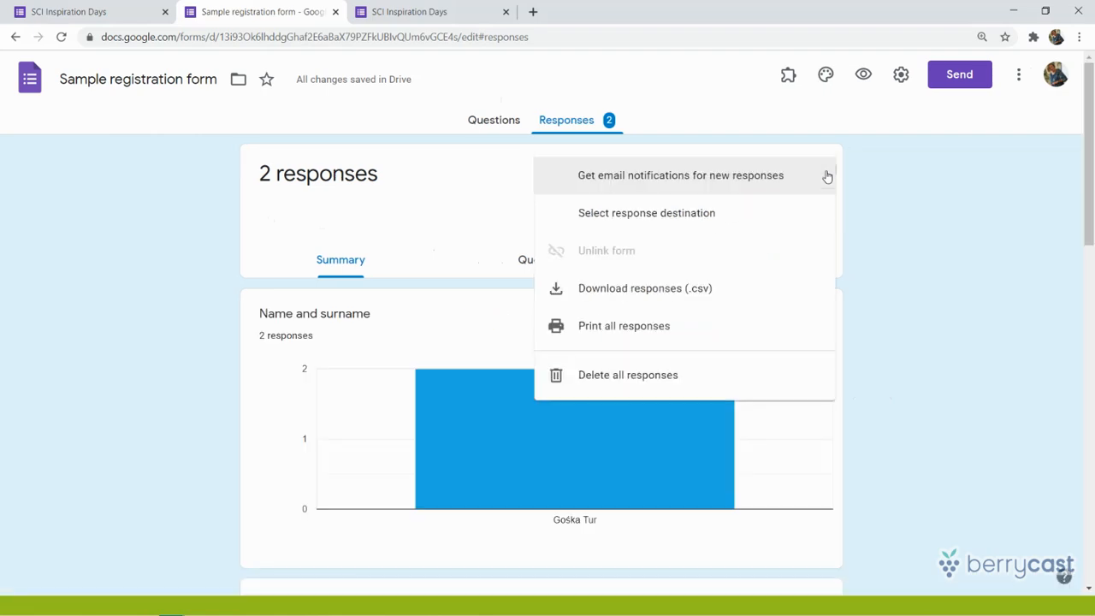
click(612, 184)
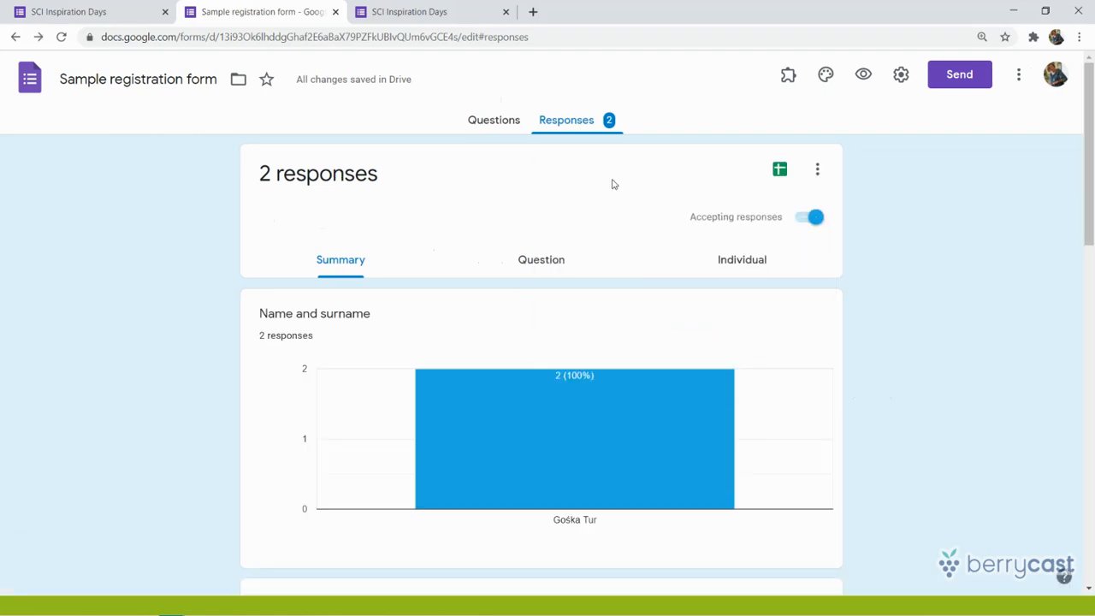
click(817, 172)
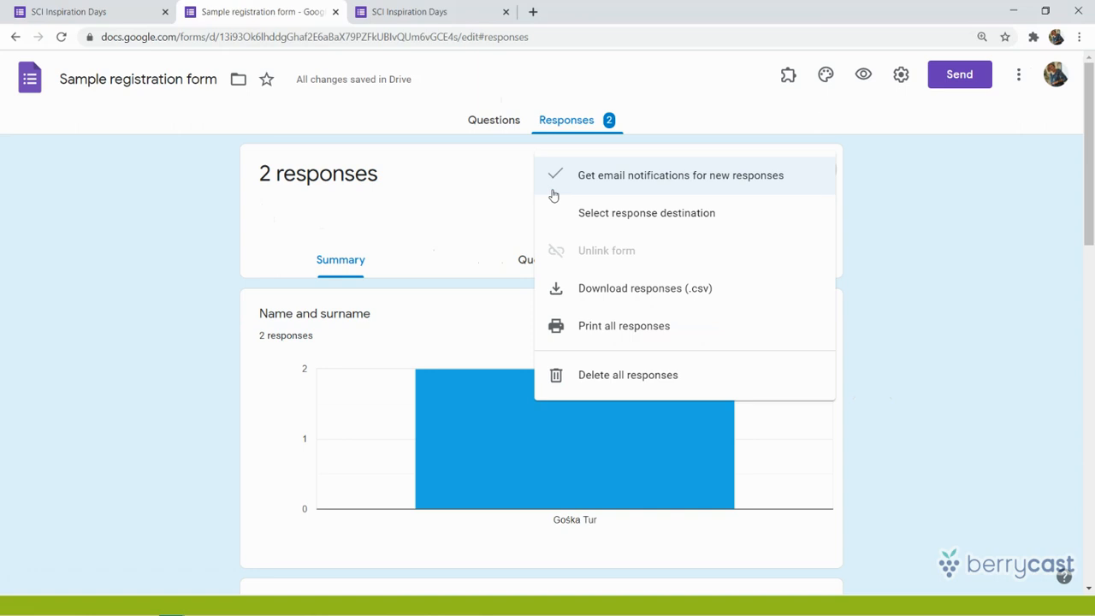
click(497, 125)
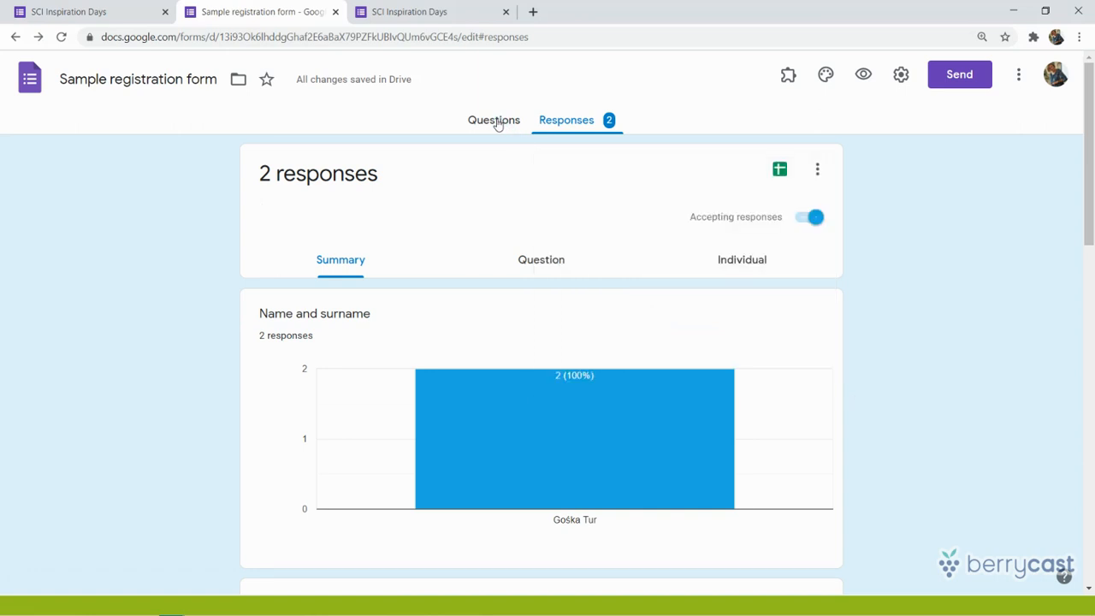
Look at the list of add-ons installed for the form
click(786, 75)
click(788, 78)
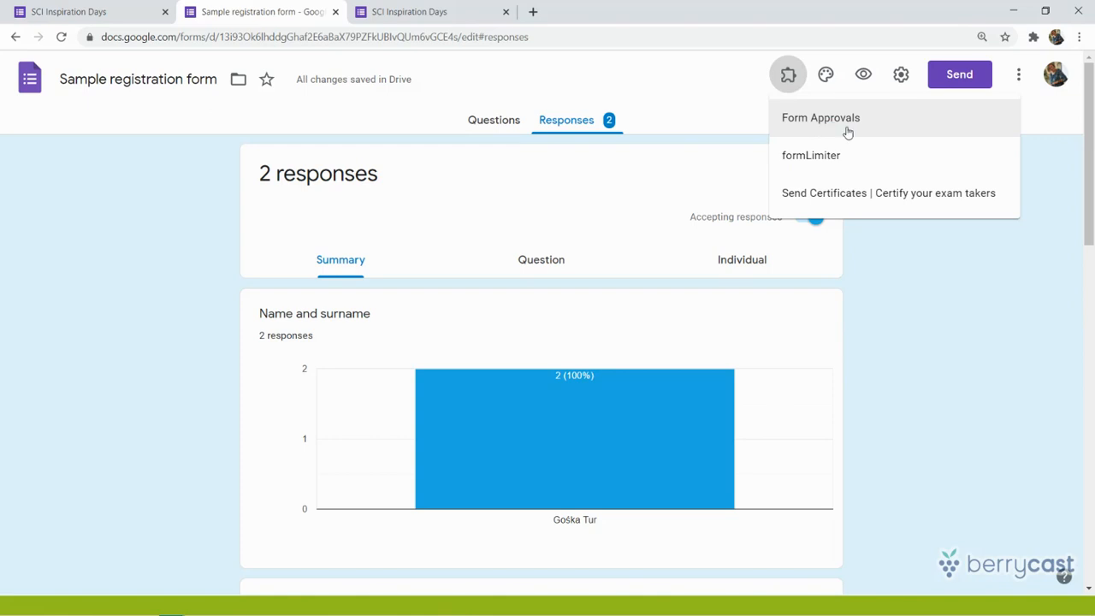
click(483, 127)
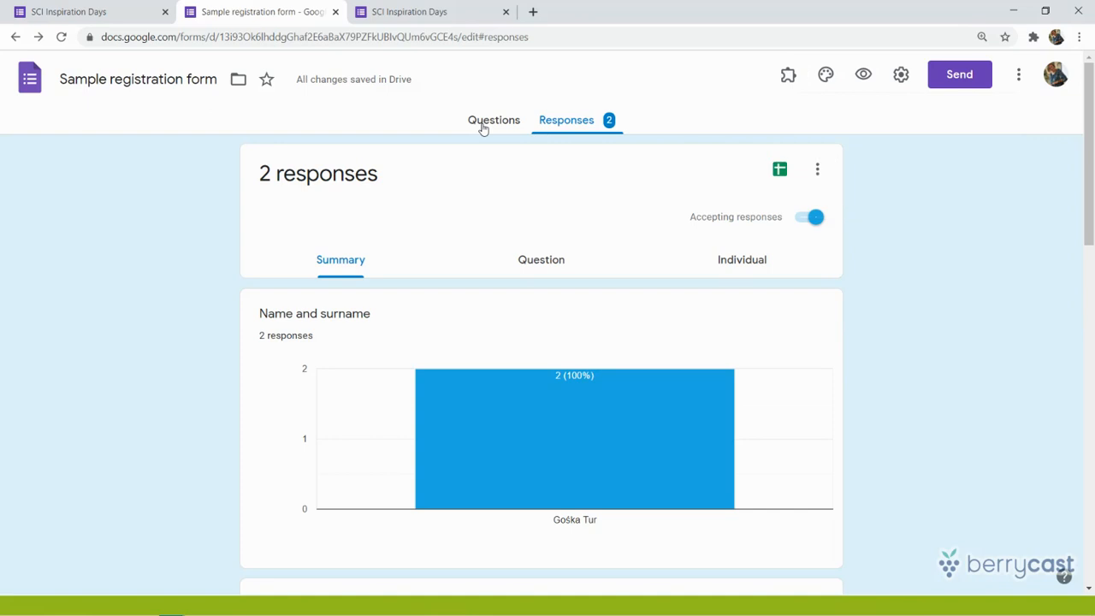
Return to the form's questions and open the Privacy note question to review its description
click(483, 128)
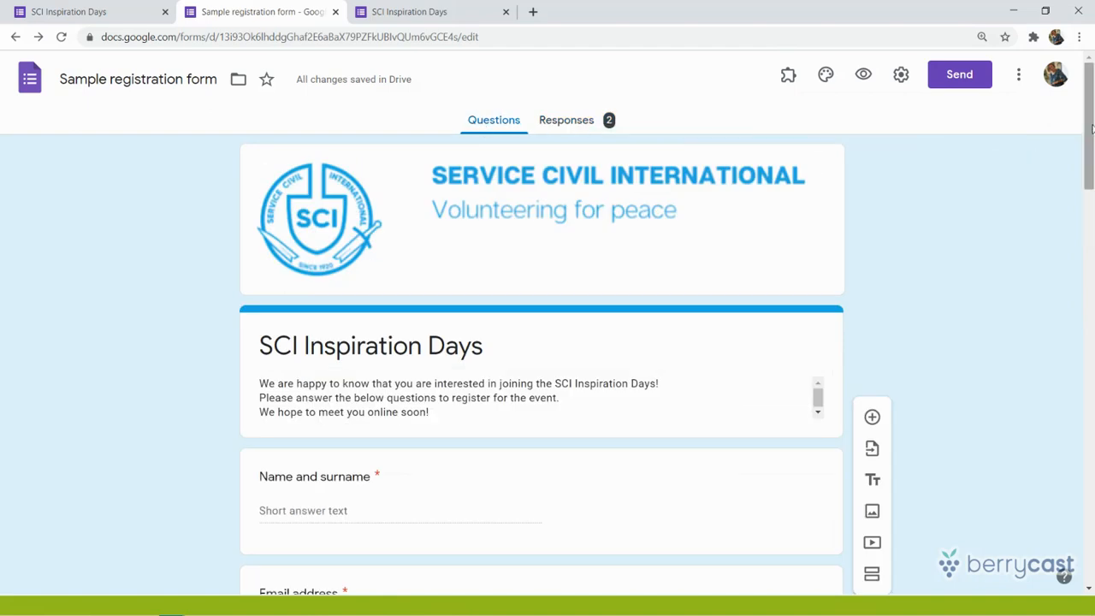
drag(1092, 129, 671, 516)
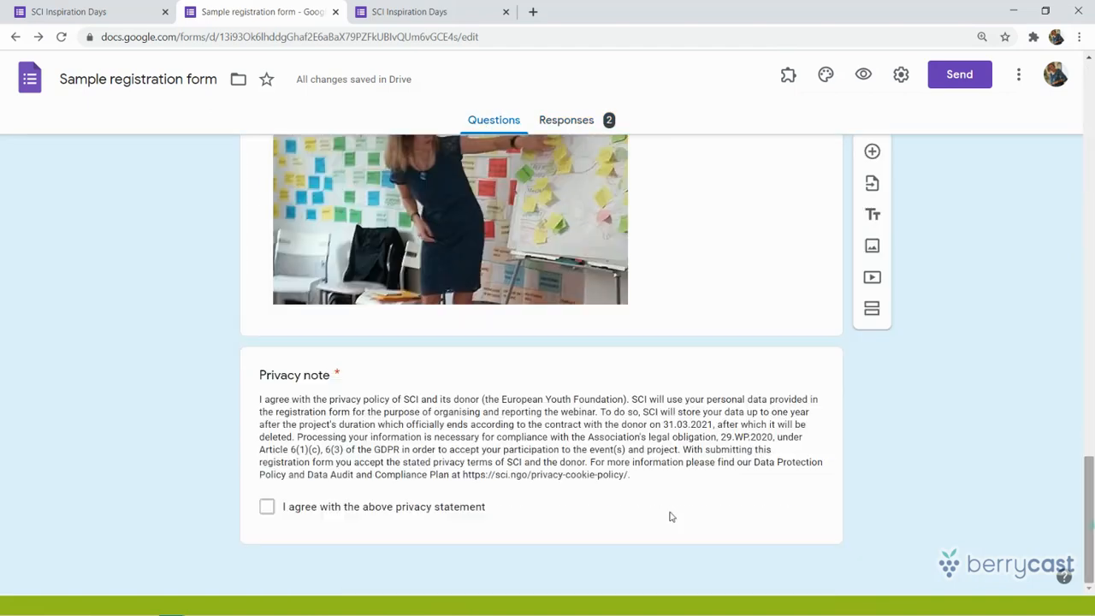
click(602, 414)
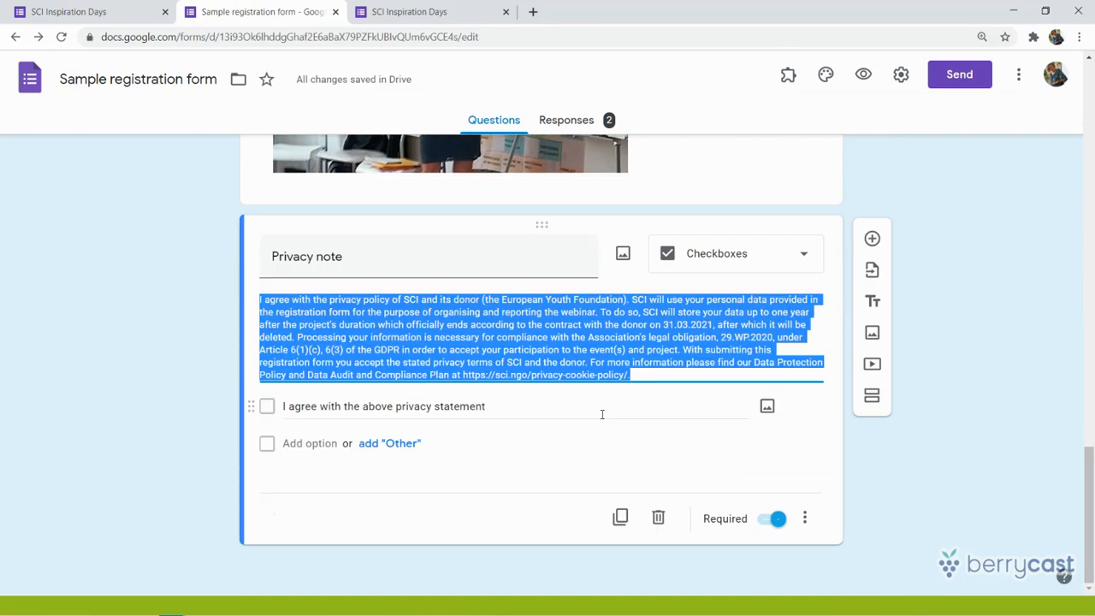
click(601, 313)
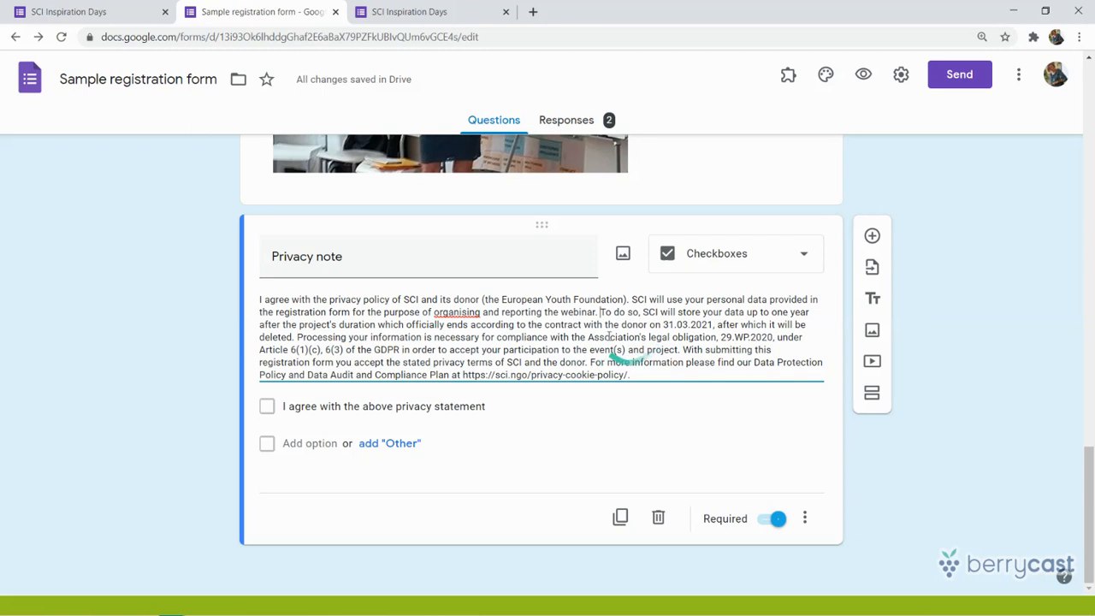
Translate the page to English with the browser, look at the translation options, and close the translation box
drag(1088, 491, 1091, 75)
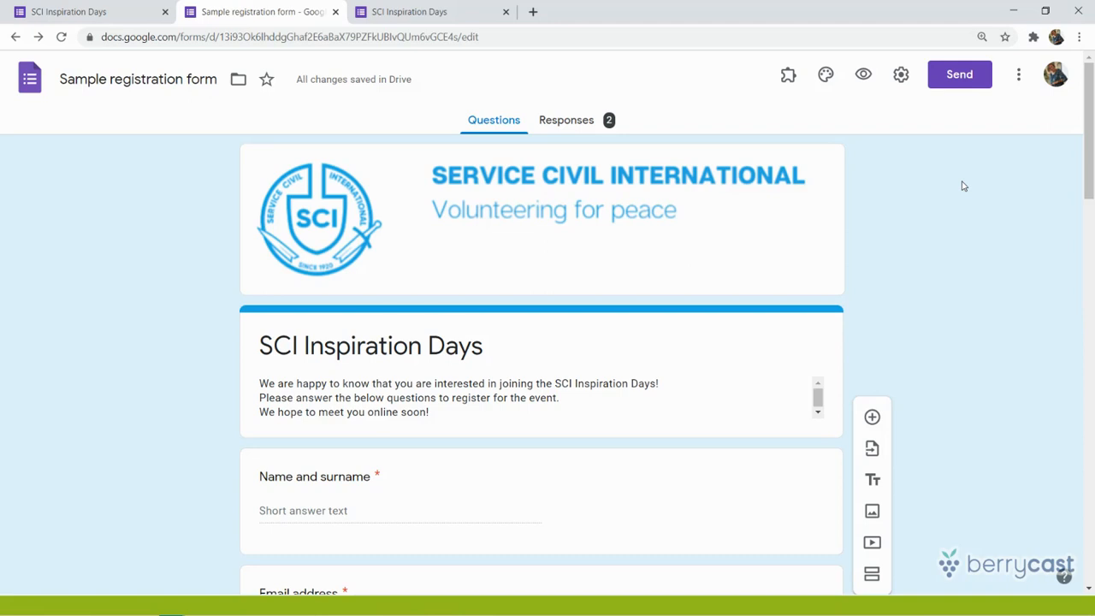
click(948, 226)
right_click(948, 227)
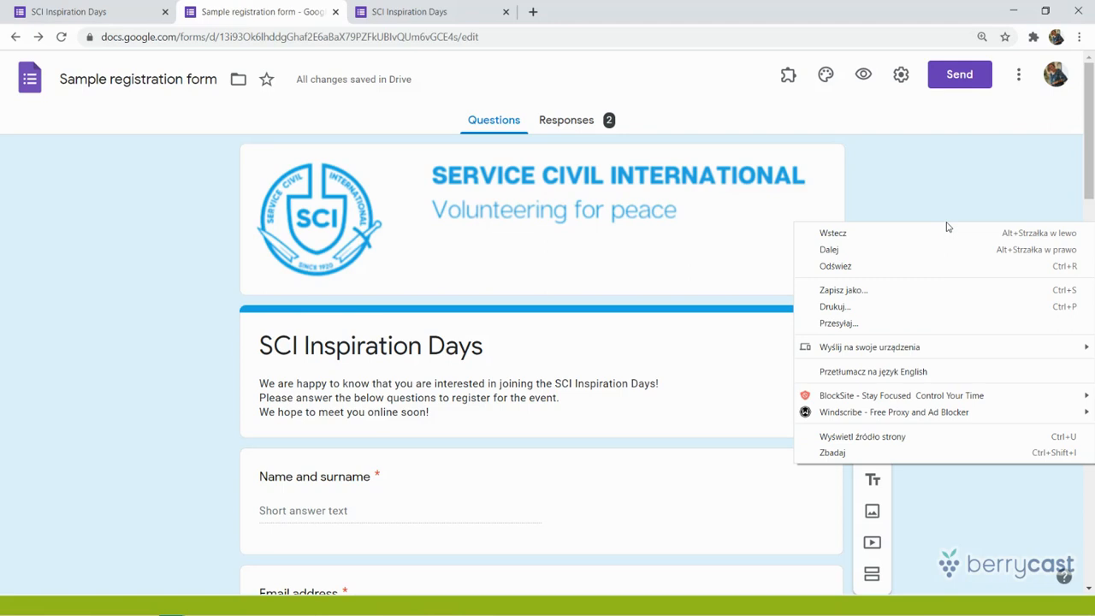
click(894, 373)
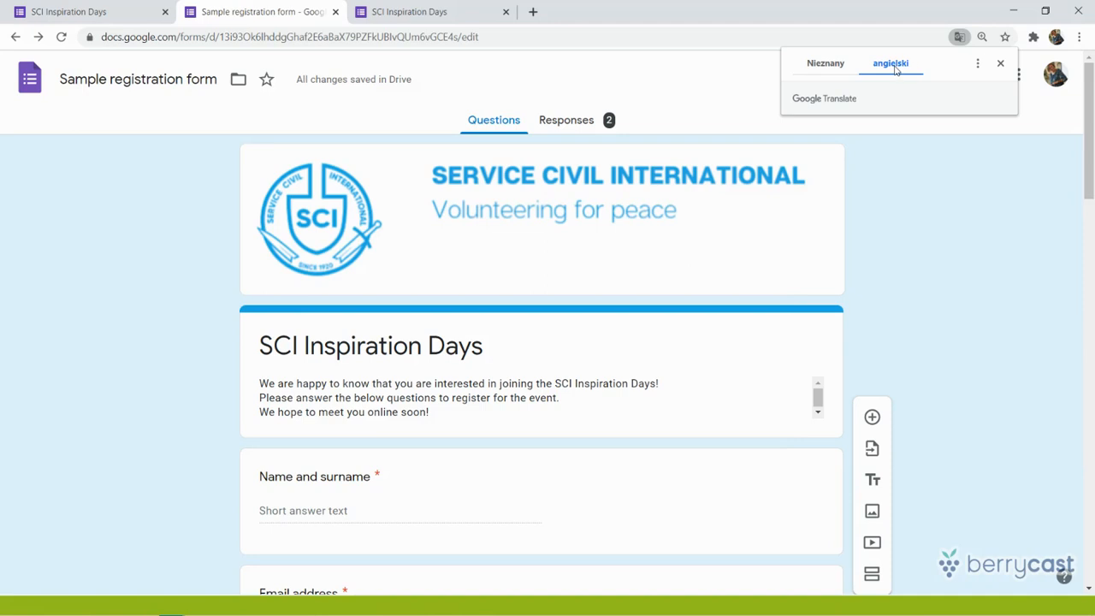
click(978, 63)
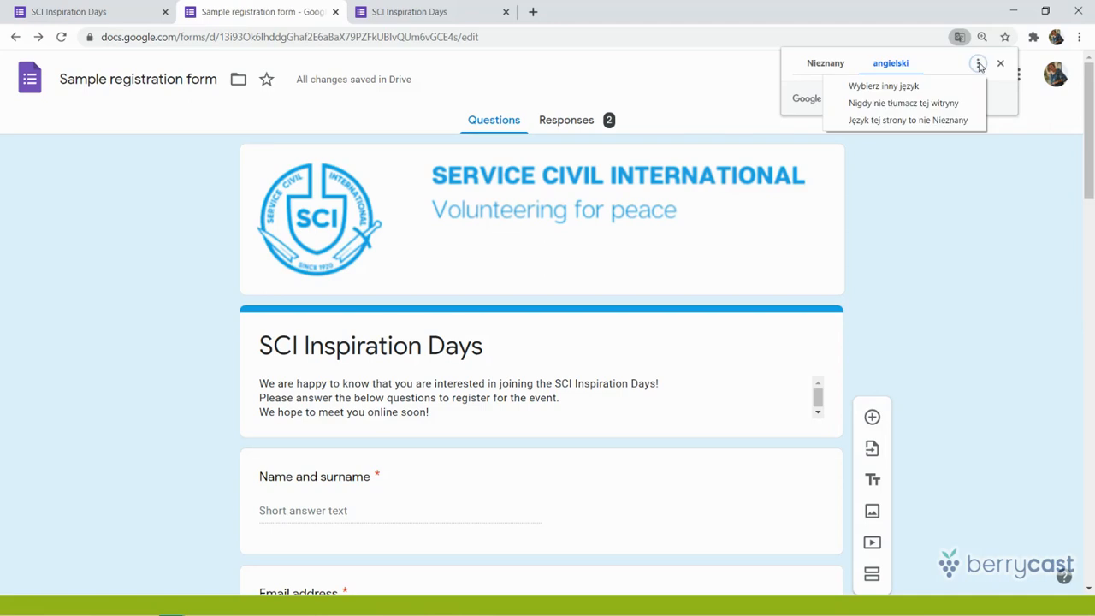
click(949, 169)
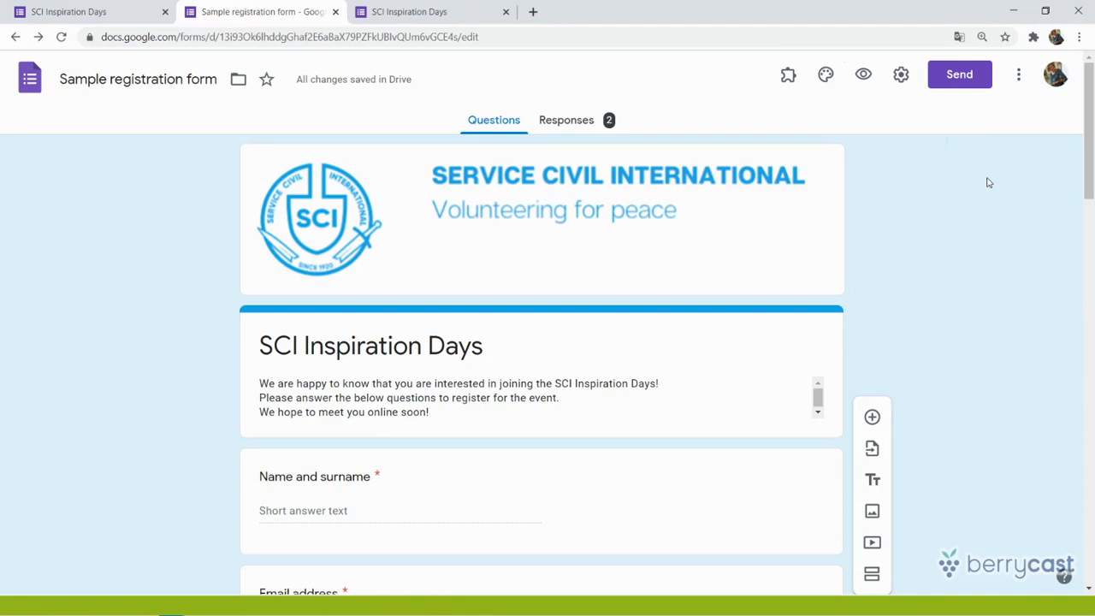
click(960, 38)
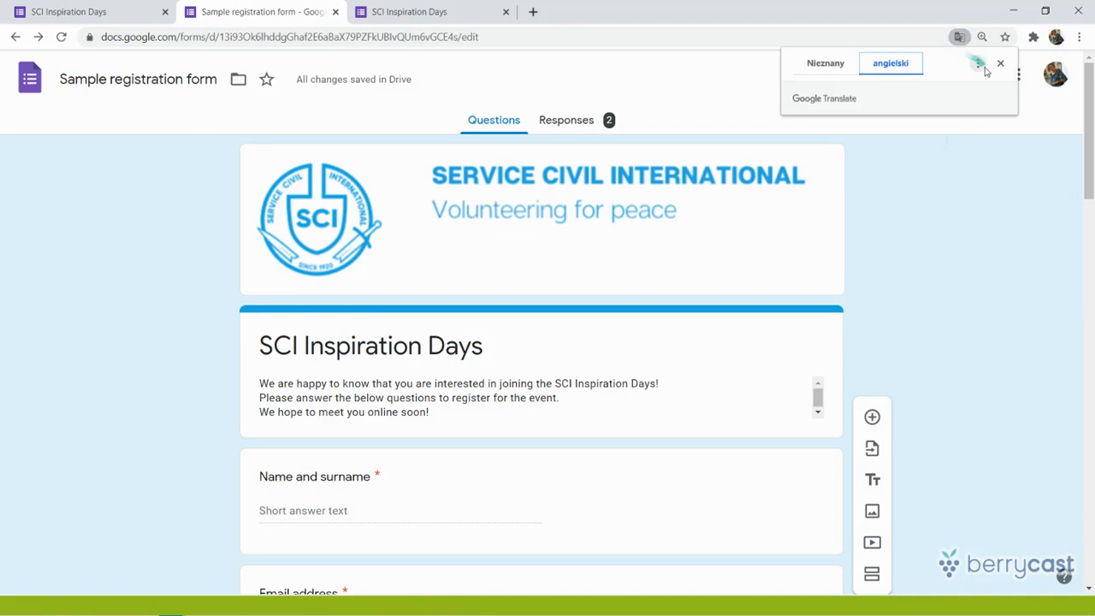
click(980, 63)
click(1001, 74)
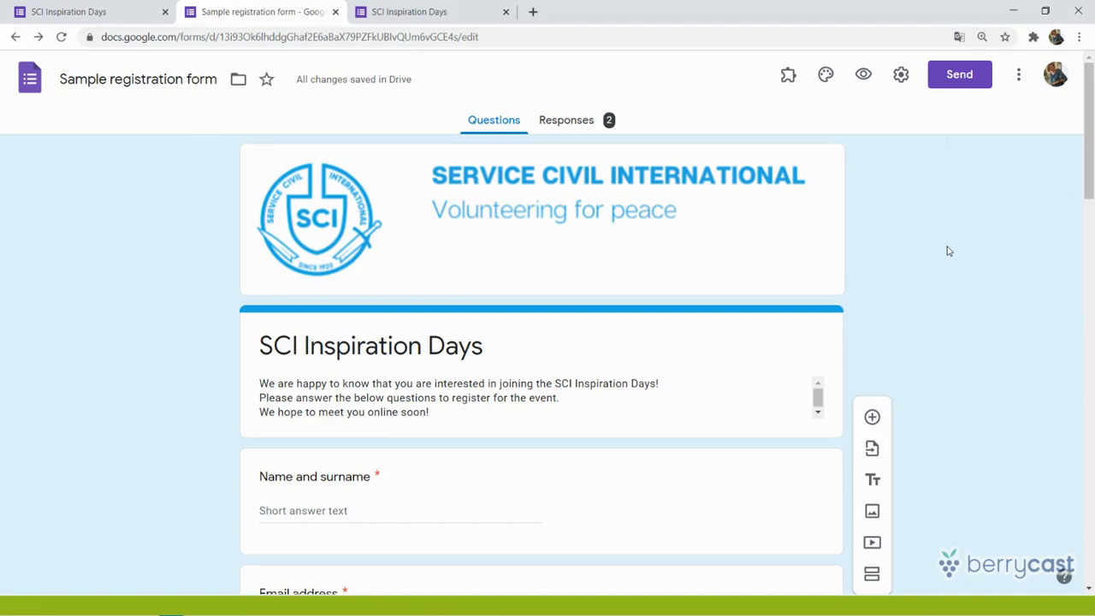
Add blank questions at the end of the form and delete the surplus one
drag(1086, 178, 1091, 218)
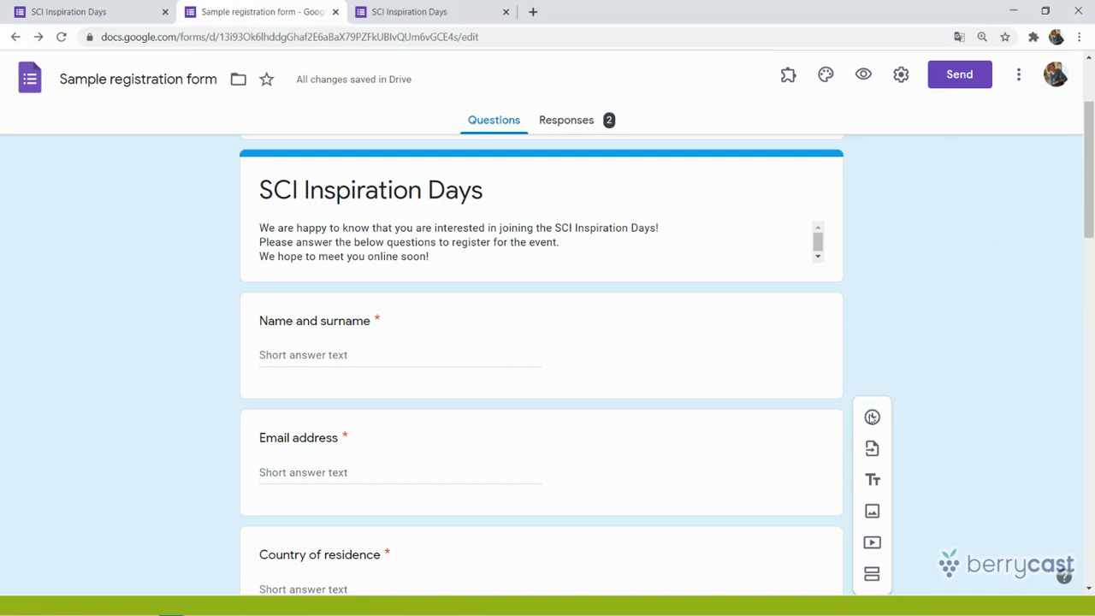
click(871, 417)
drag(1090, 166, 1092, 521)
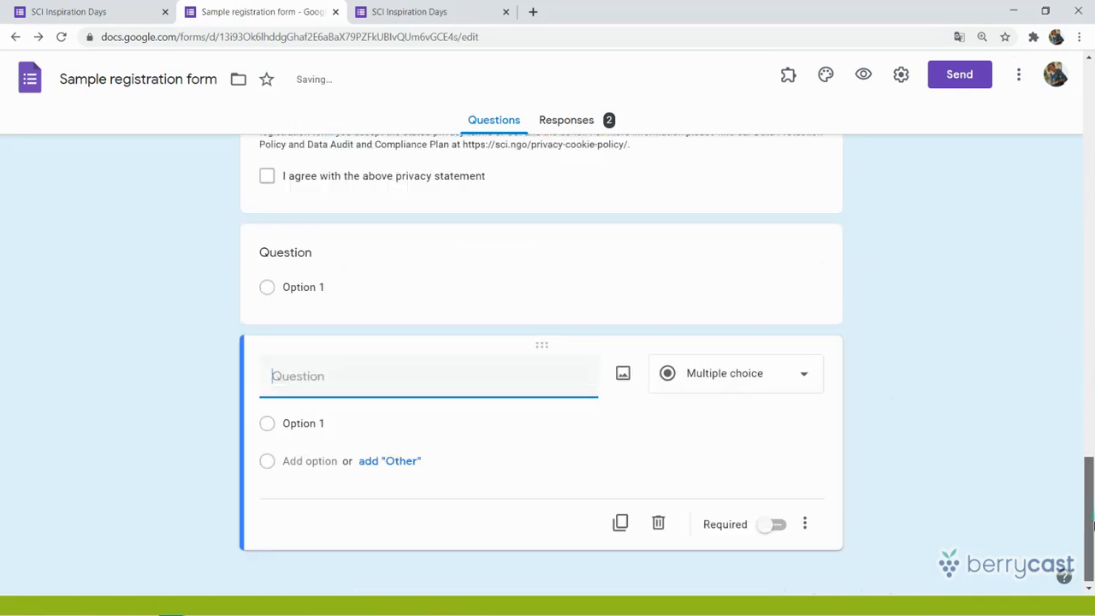
click(659, 524)
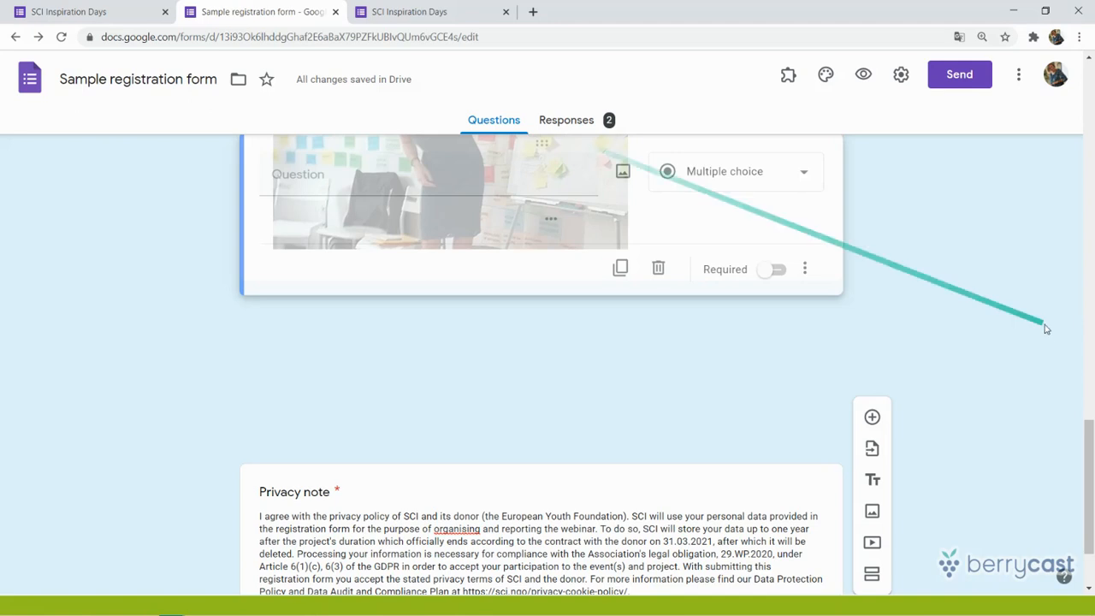
Add a new question after "Name and surname" and word it as "Choose your language"
drag(1090, 475, 1089, 128)
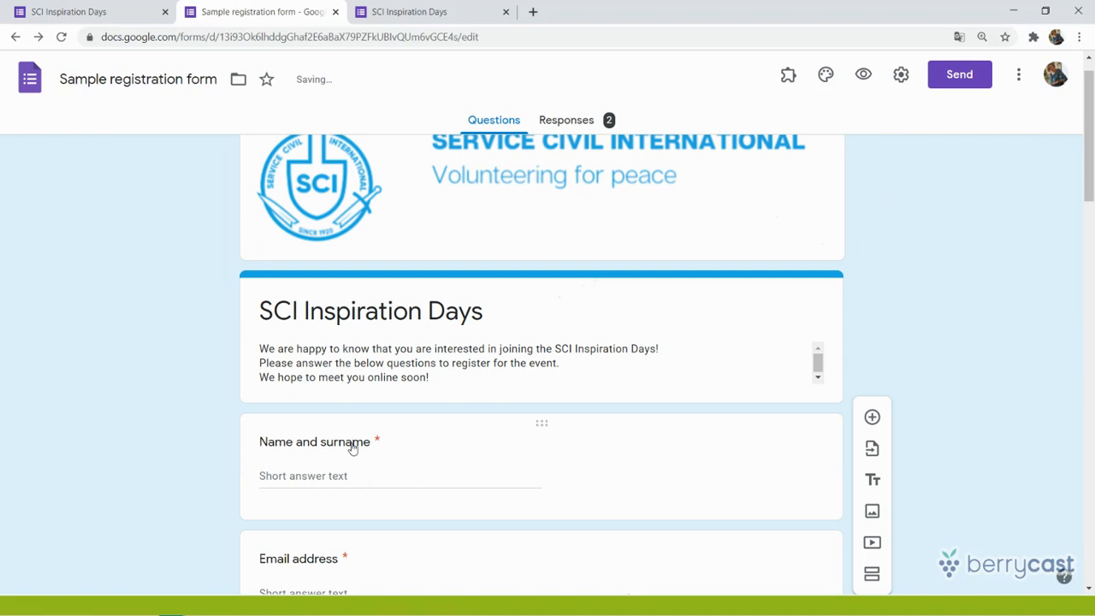
click(447, 440)
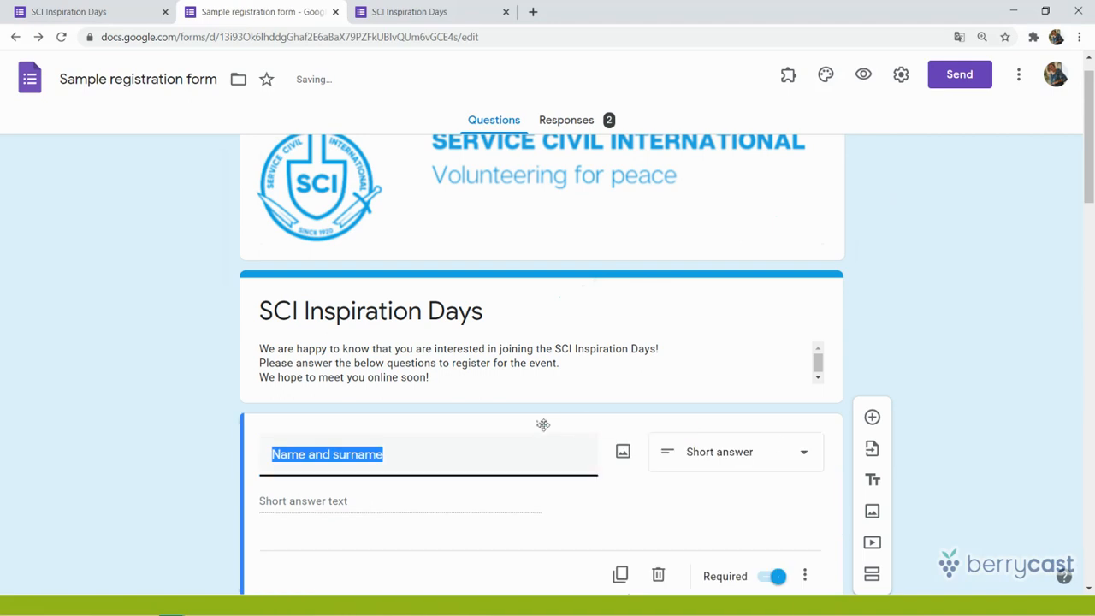
click(872, 418)
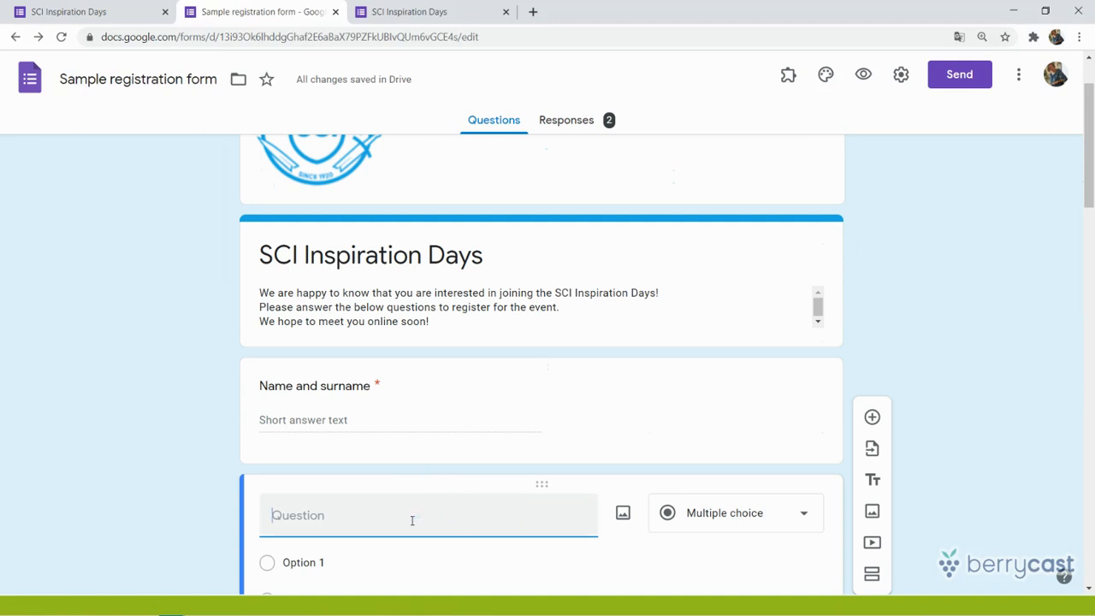
text(What languah)
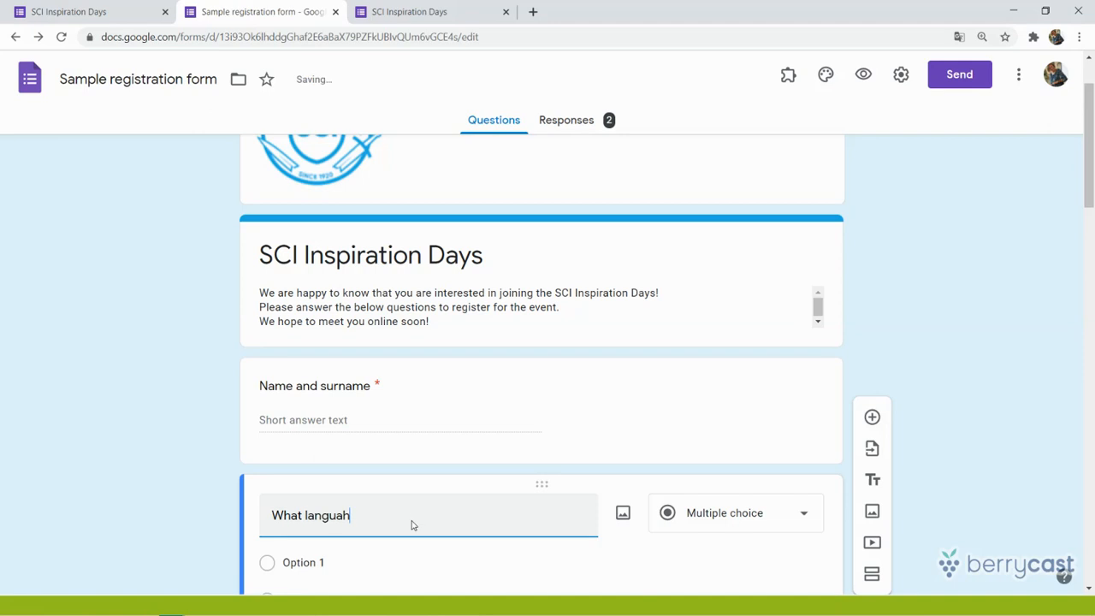
triple_click(411, 519)
text(Choose your language)
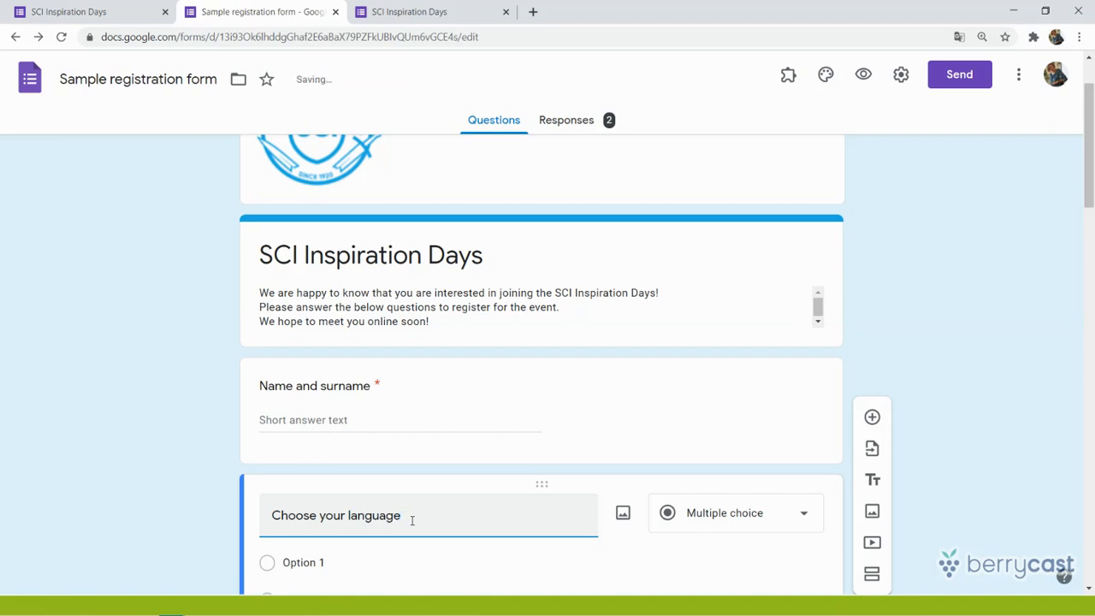
Make the "Choose your language" question a Dropdown and move it above "Name and surname"
click(723, 518)
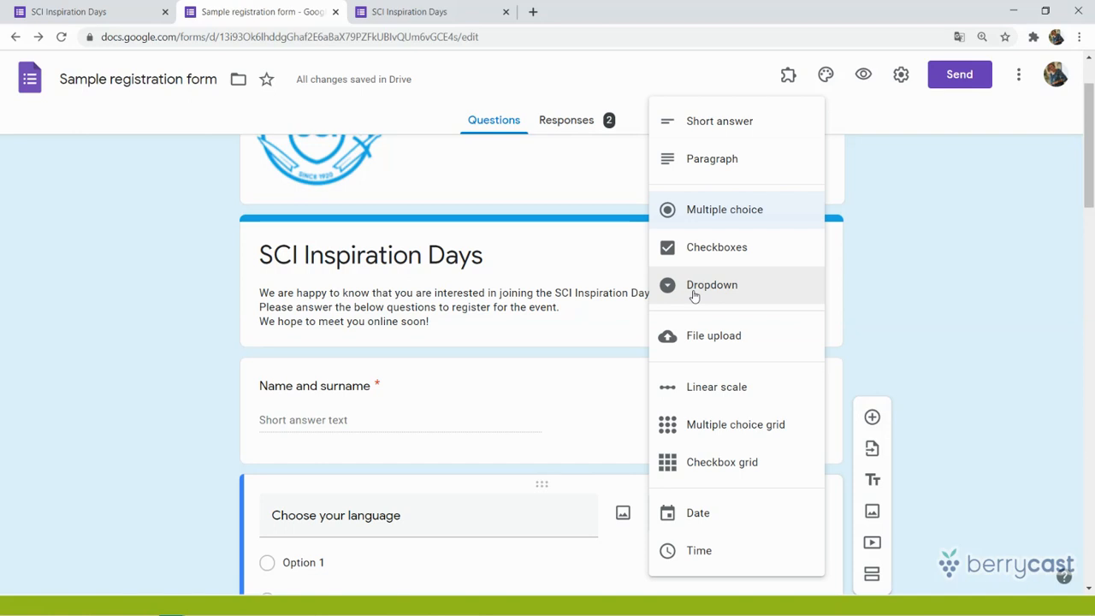
click(693, 295)
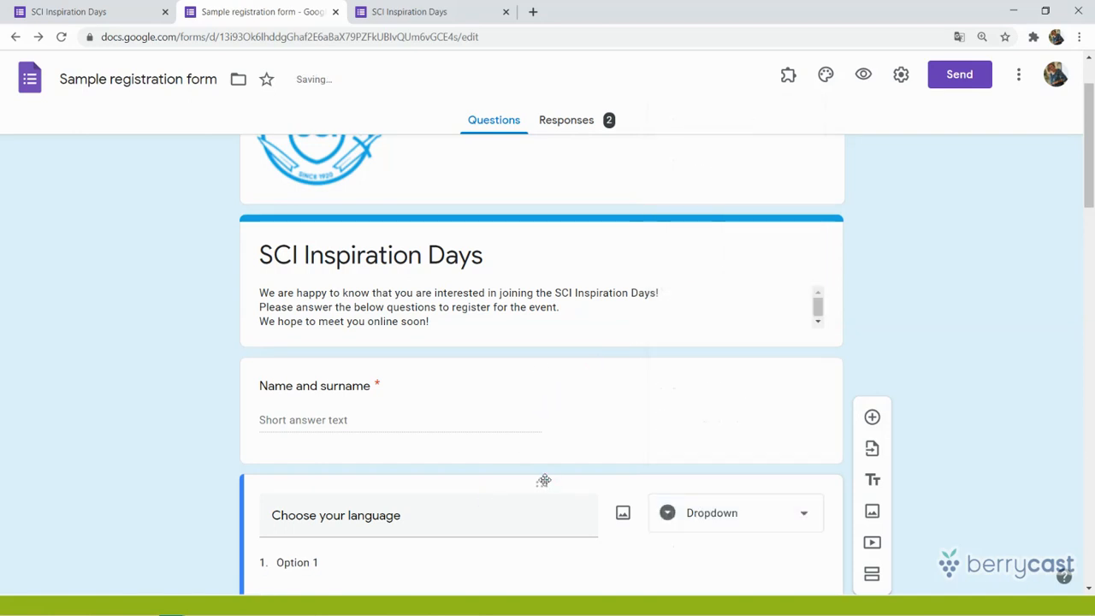
drag(553, 374, 553, 374)
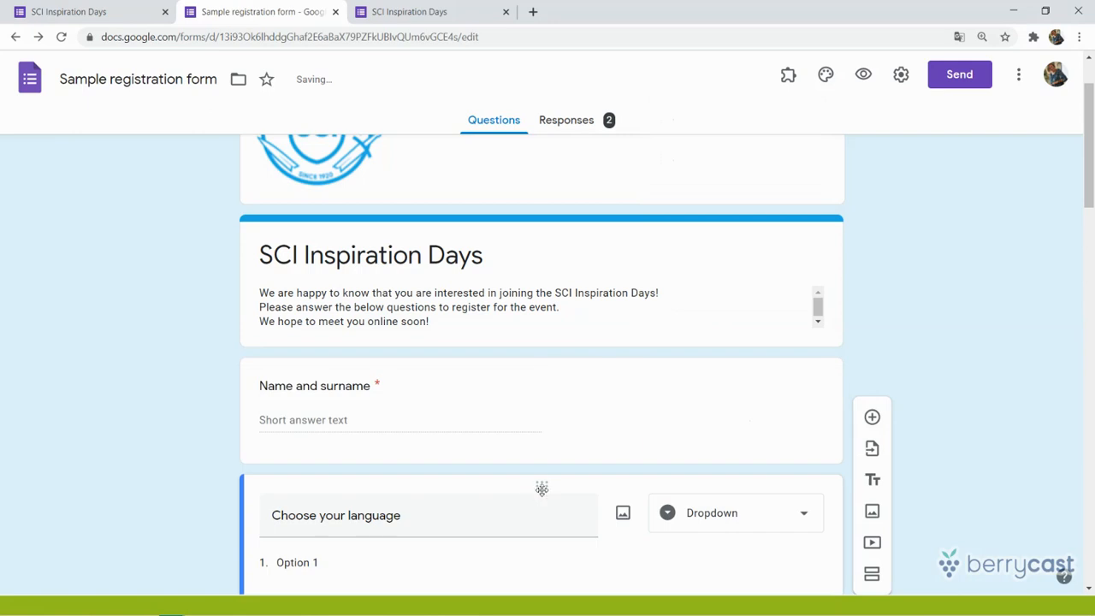
drag(538, 355, 540, 356)
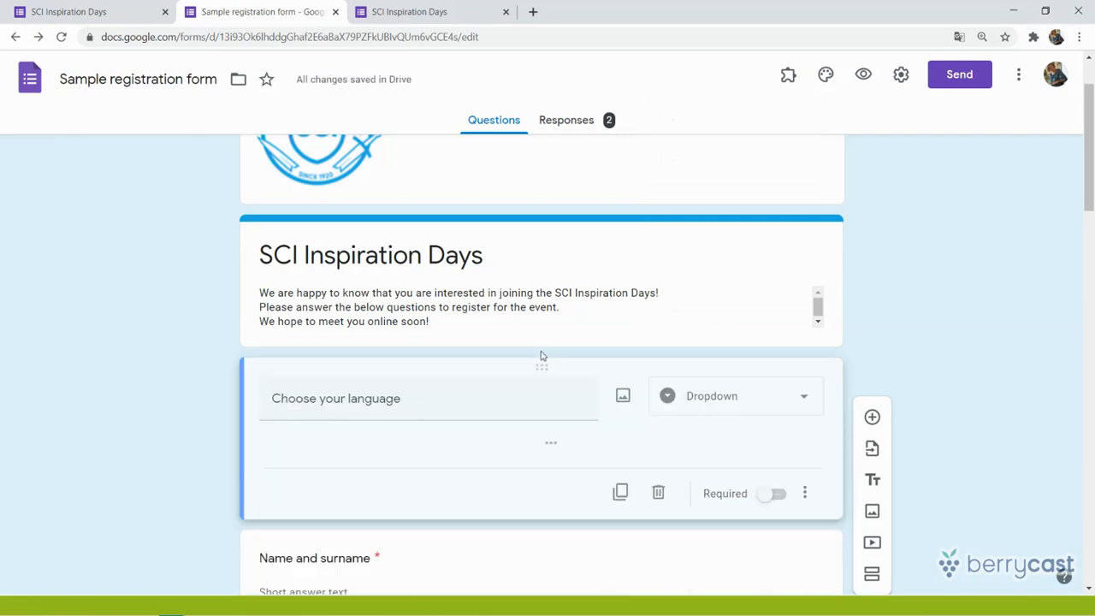
click(540, 357)
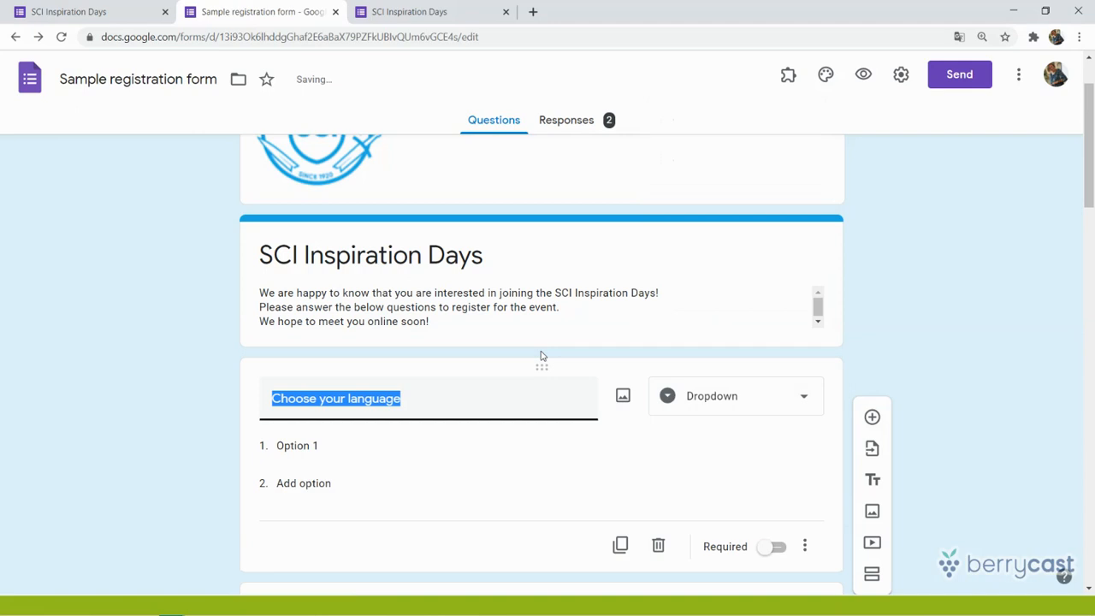
drag(1092, 164, 1092, 200)
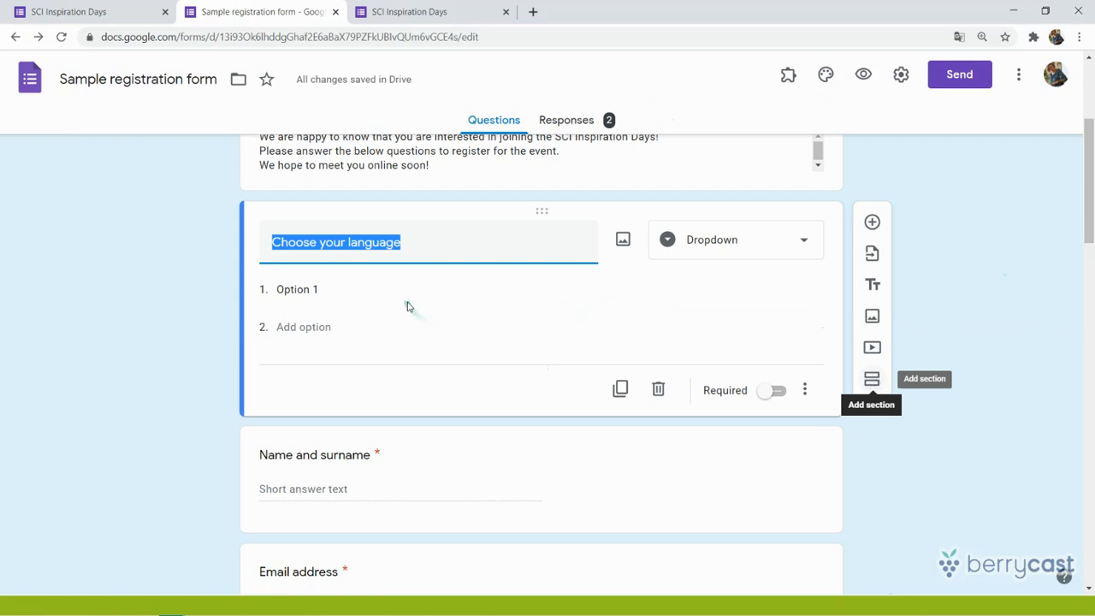
click(181, 307)
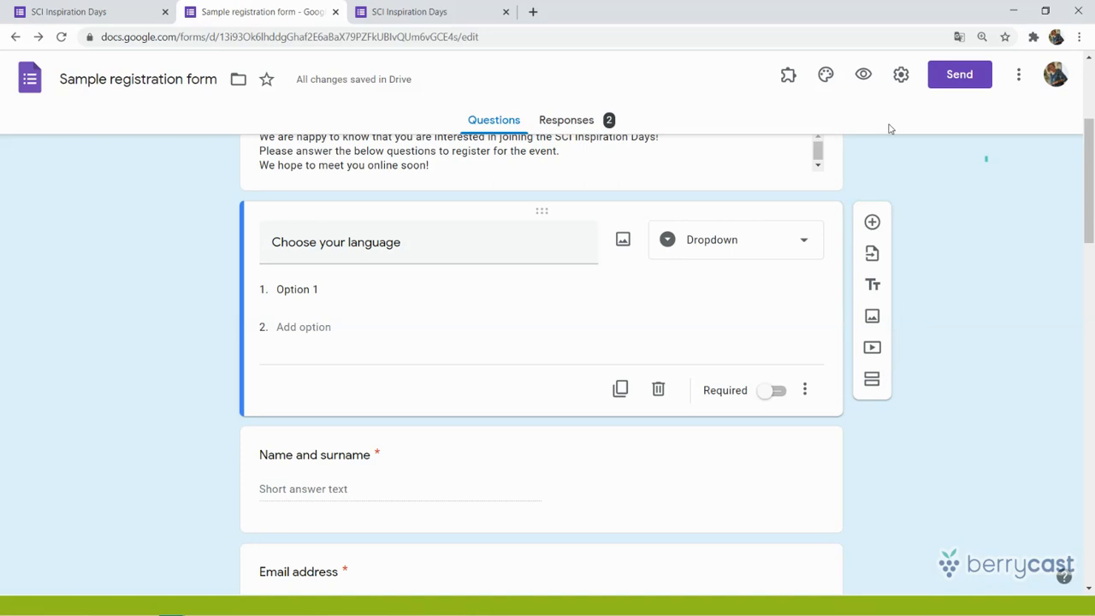
Set the form's theme color to Green #4caf50 with the darkest green background tint
click(826, 76)
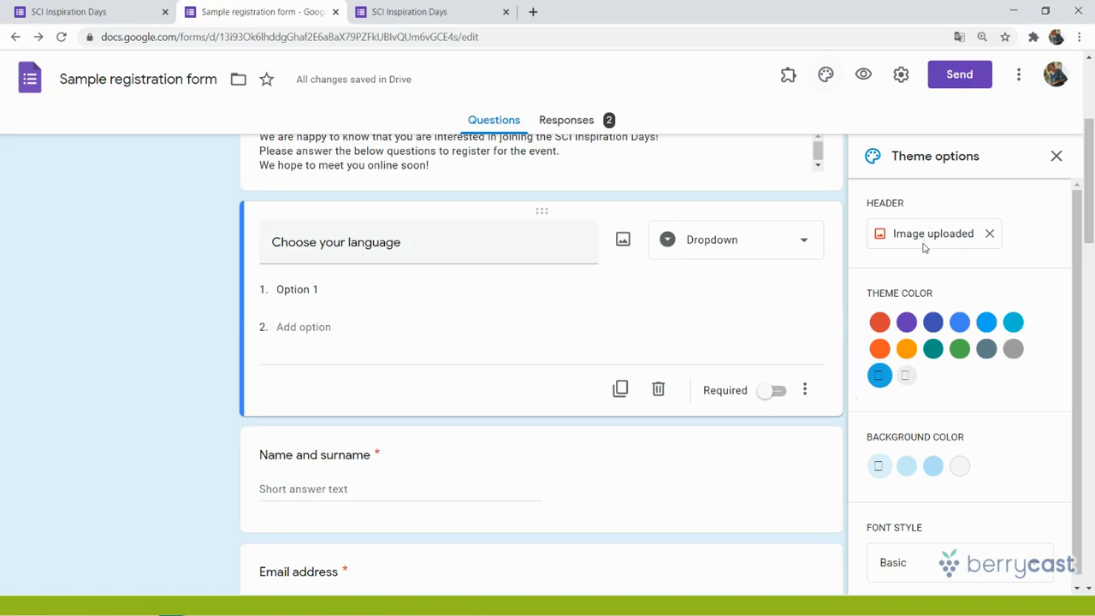
click(961, 349)
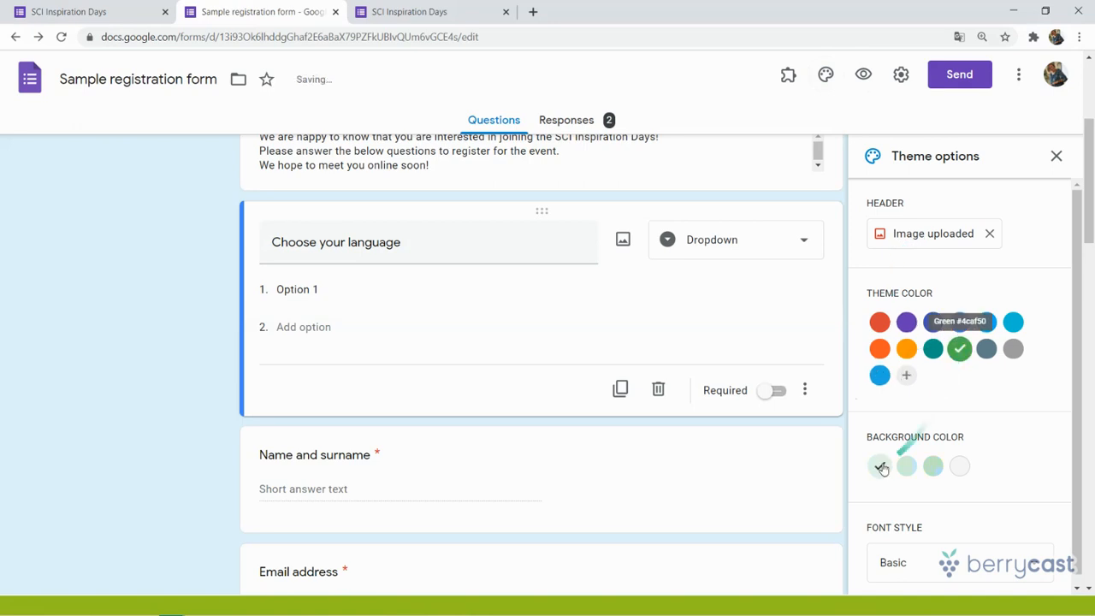
click(931, 467)
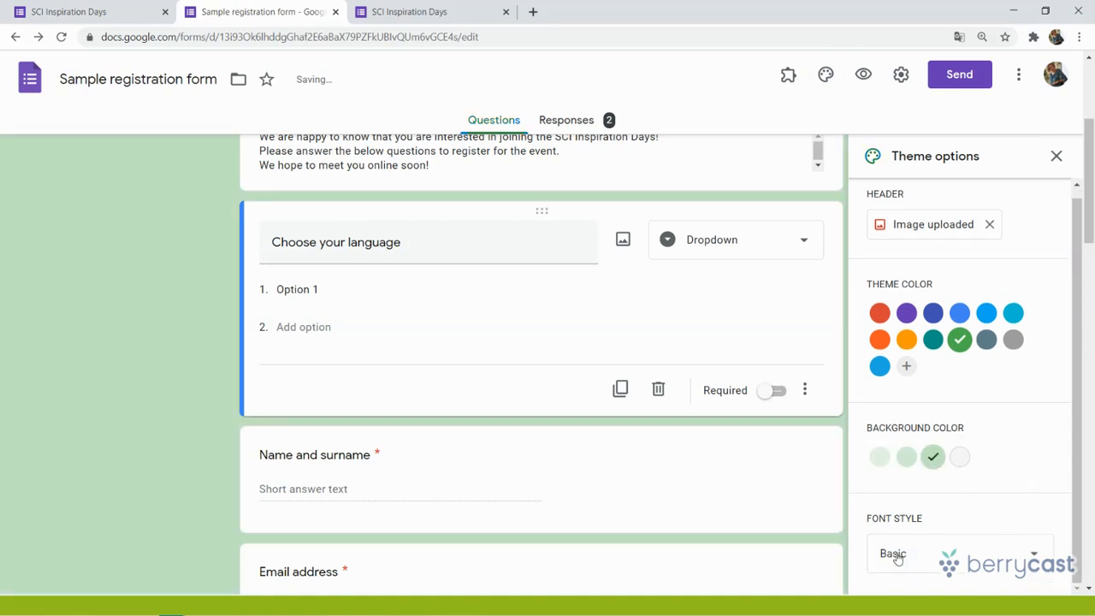
Try the Decorative font style on the form, restore Basic, and close the theme options
click(890, 555)
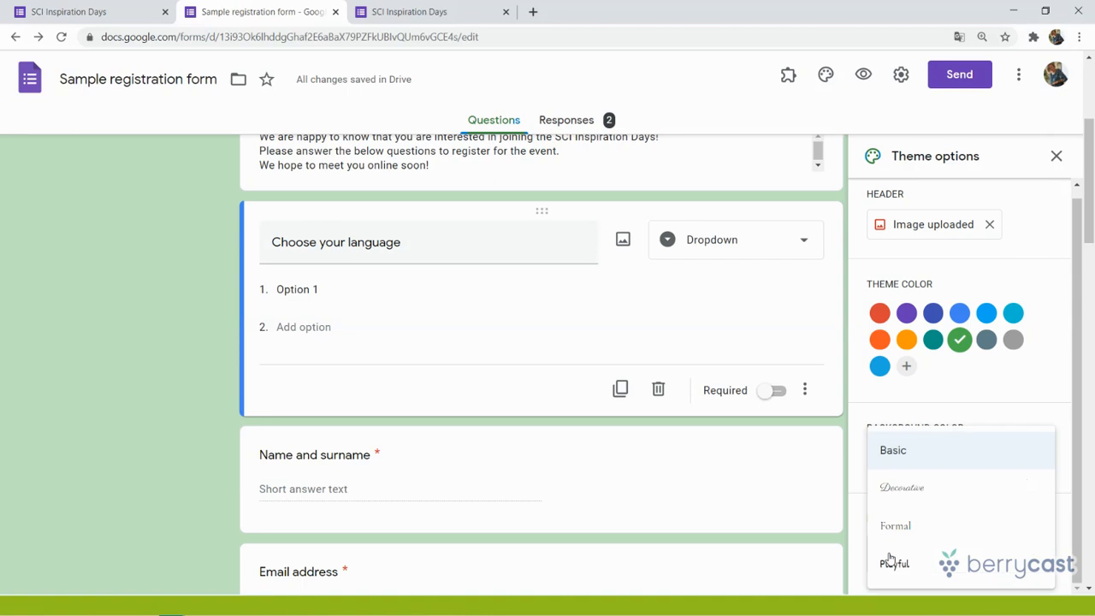
click(906, 496)
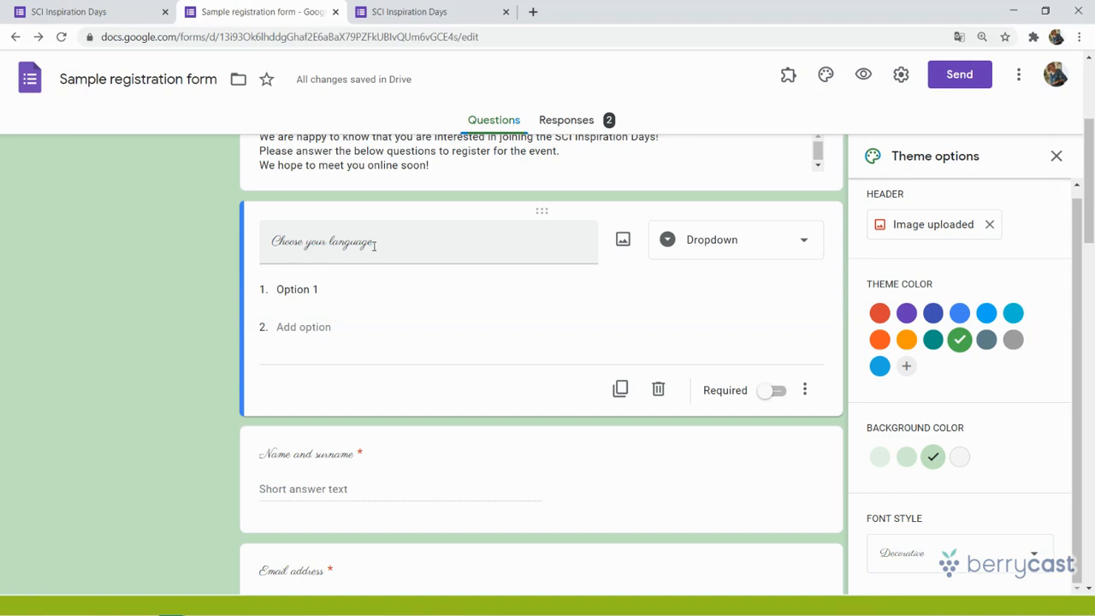
scroll(1084, 150, up, 2)
scroll(1084, 150, up, 1)
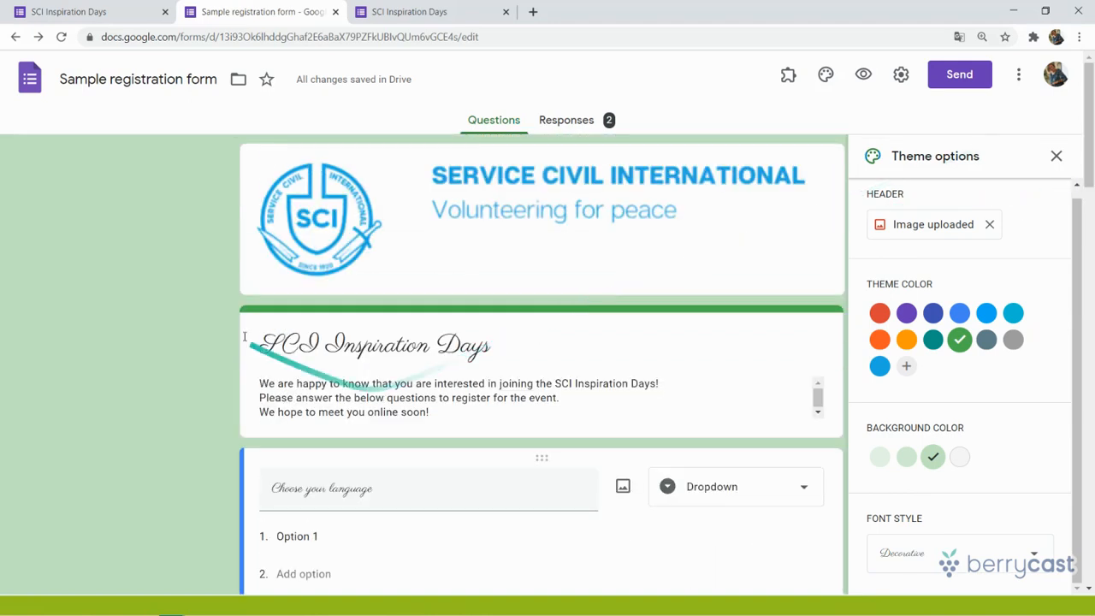
click(908, 551)
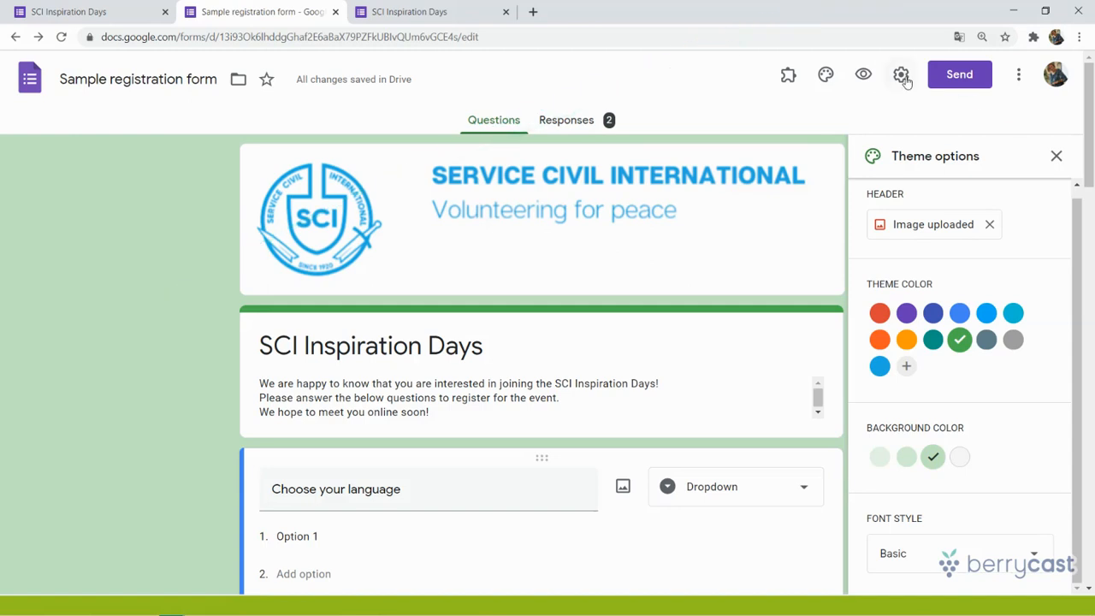
click(1057, 158)
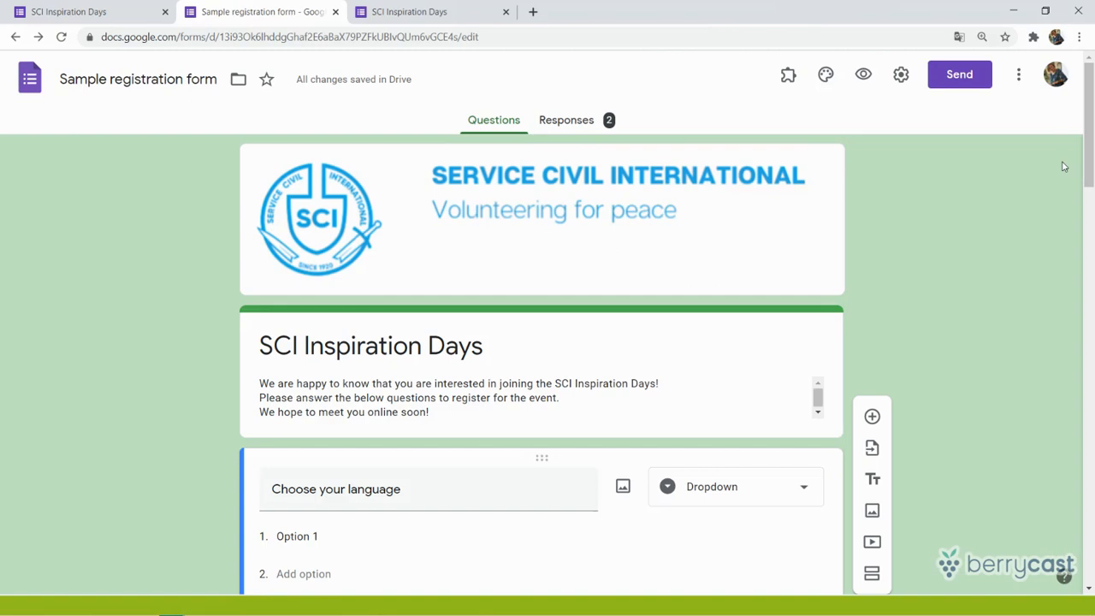
Enable collecting email addresses in the form settings and set response receipts to Always
drag(1088, 156, 1091, 295)
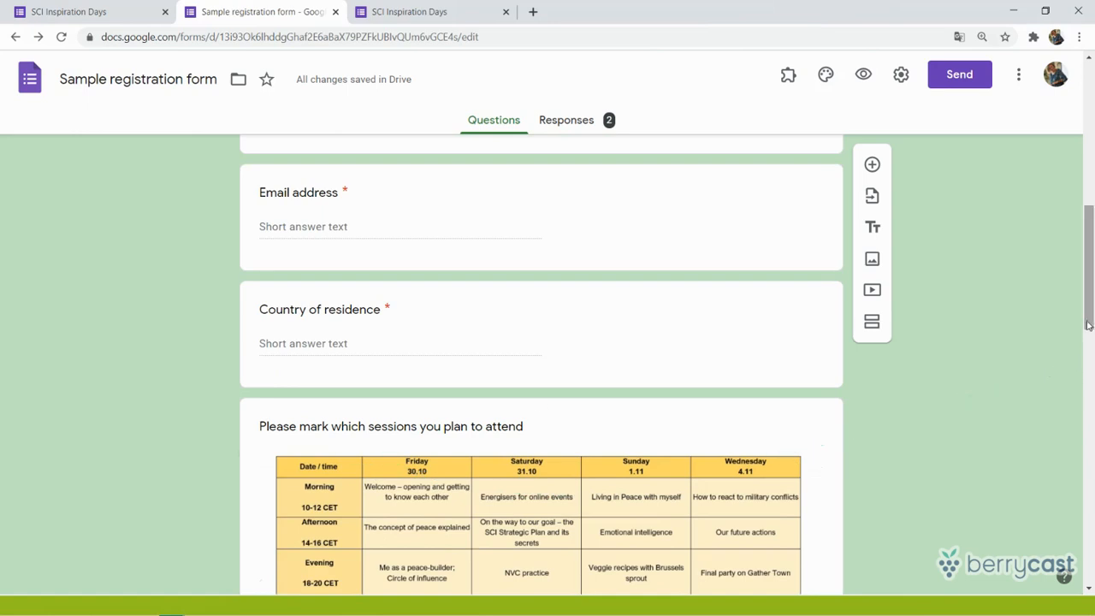
drag(1089, 325, 1089, 231)
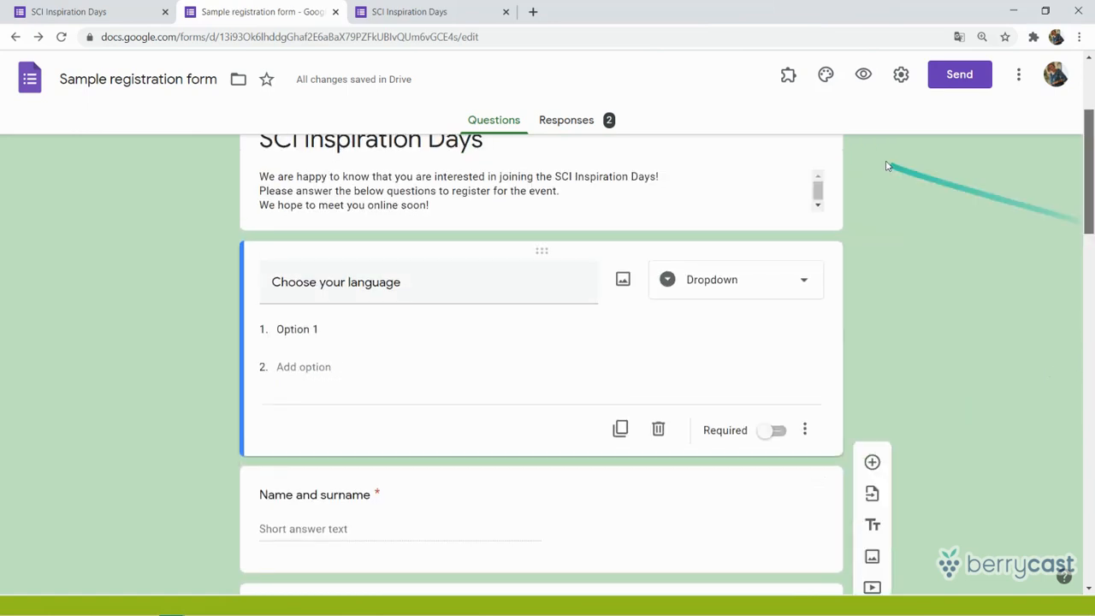
click(901, 75)
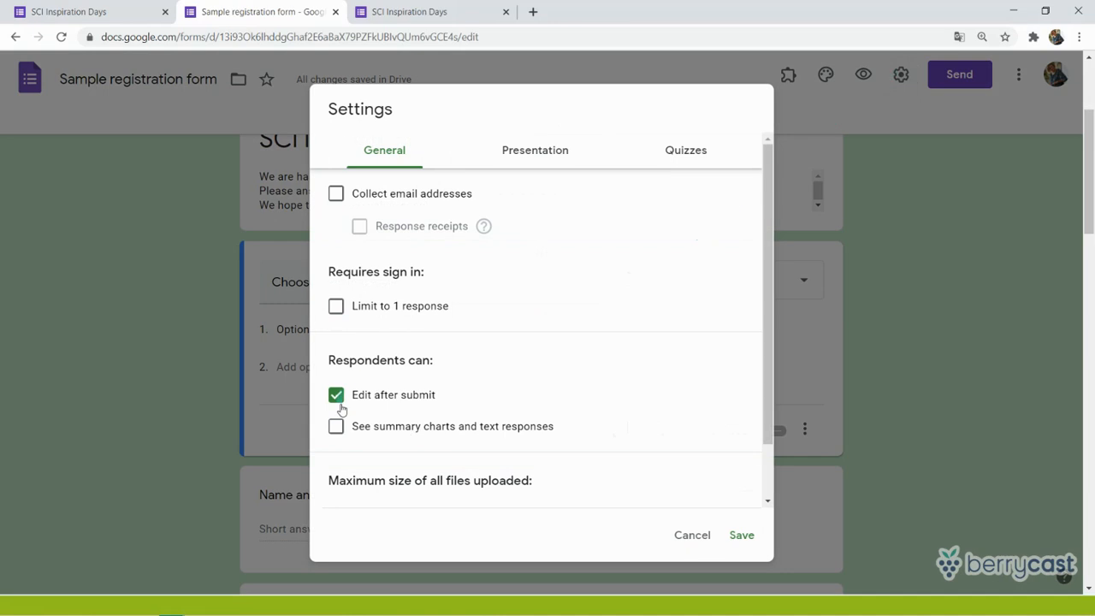
click(336, 194)
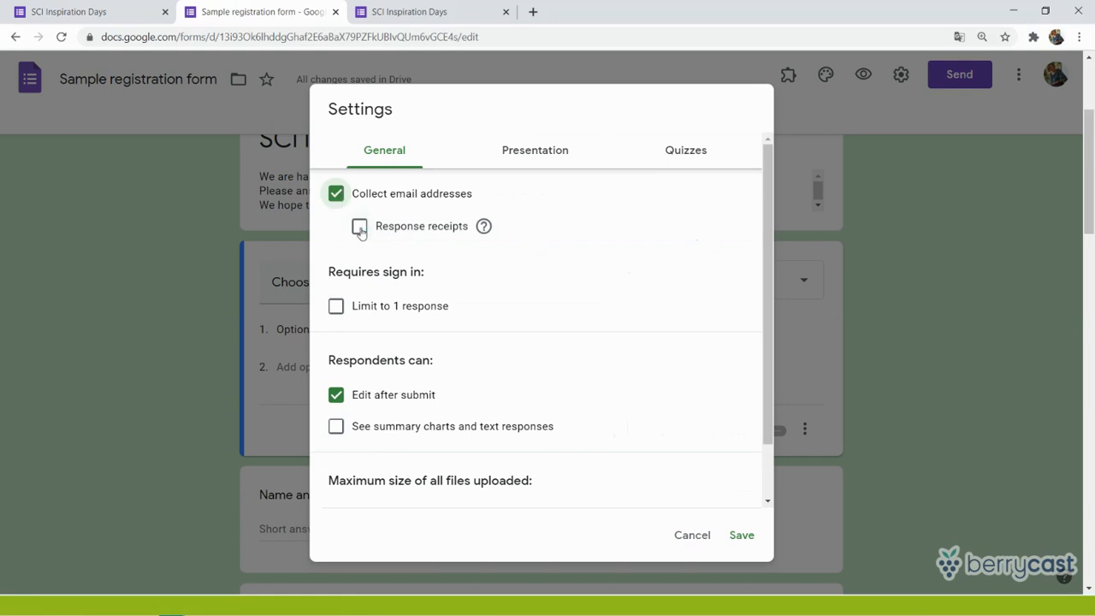
click(359, 228)
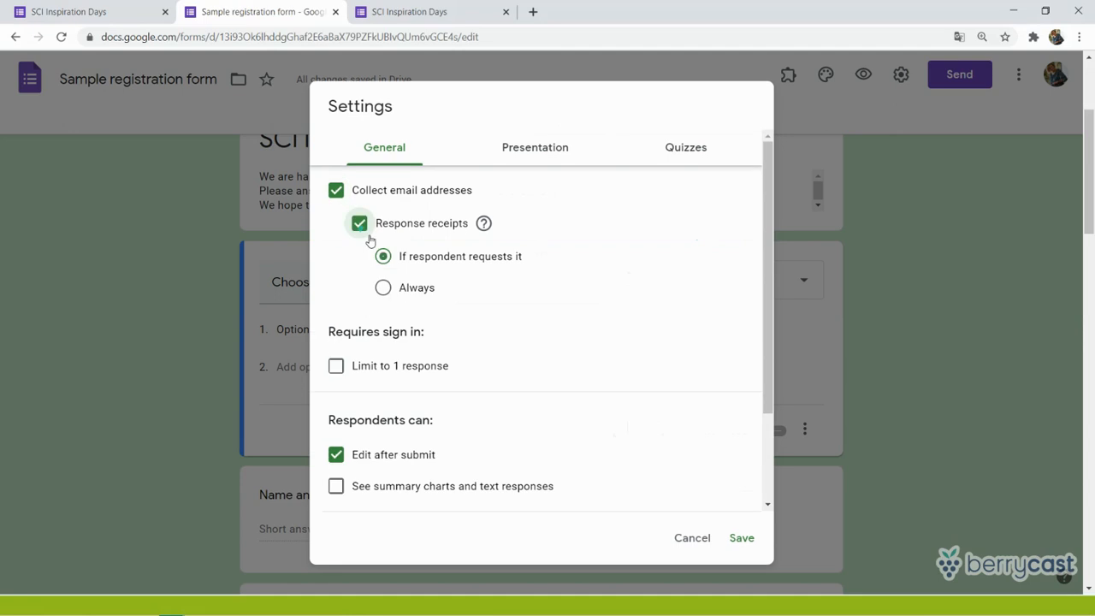
click(383, 288)
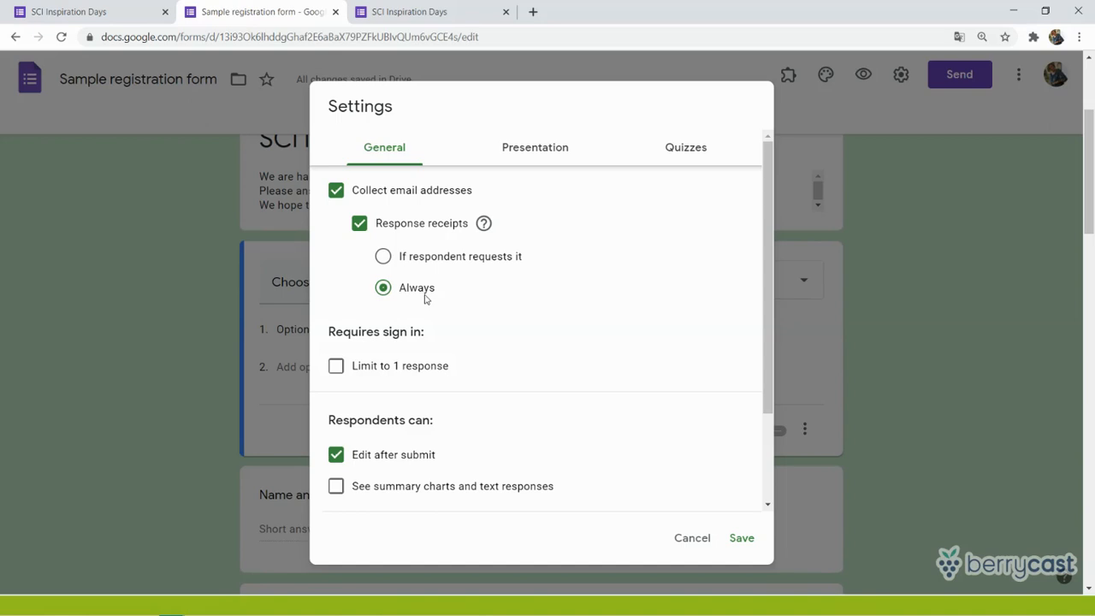
Review the confirmation message in the presentation settings, and try the submit-another-response link and progress bar options, clearing each again
click(535, 152)
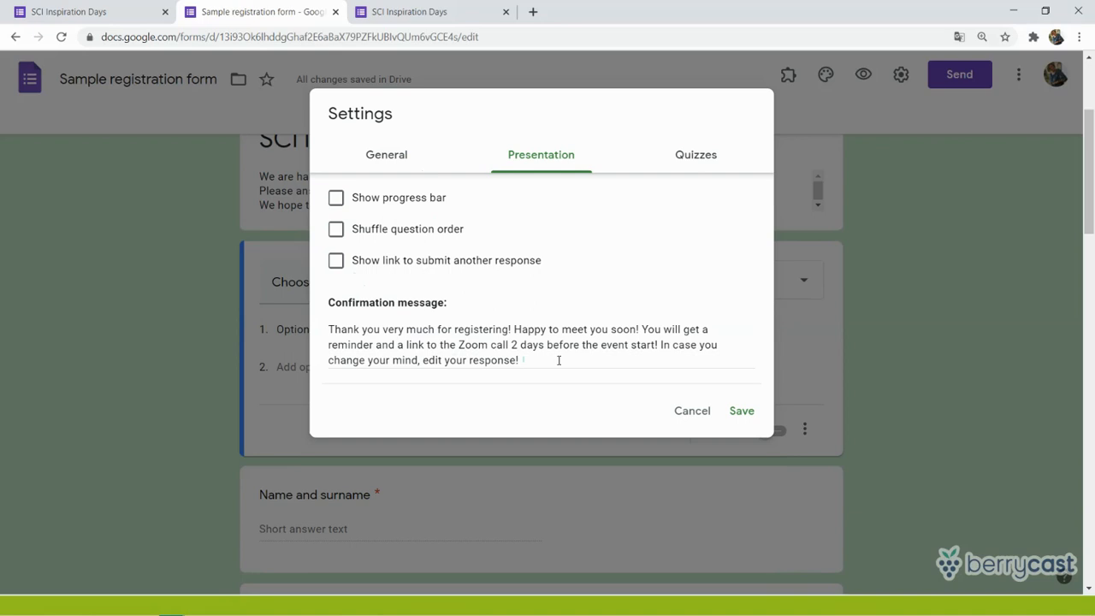
drag(570, 362, 652, 346)
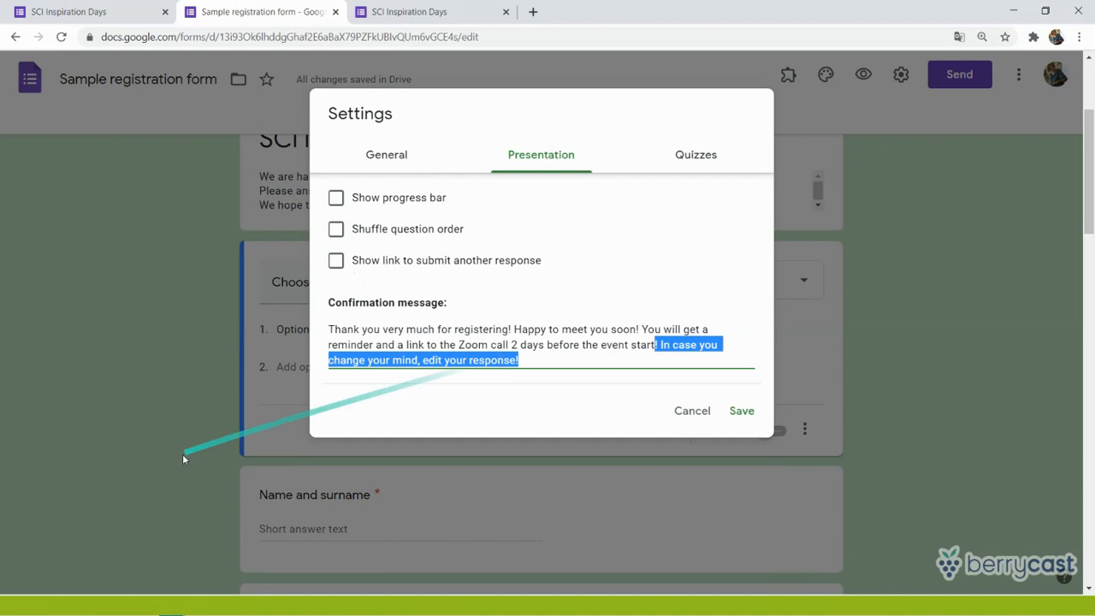
click(335, 262)
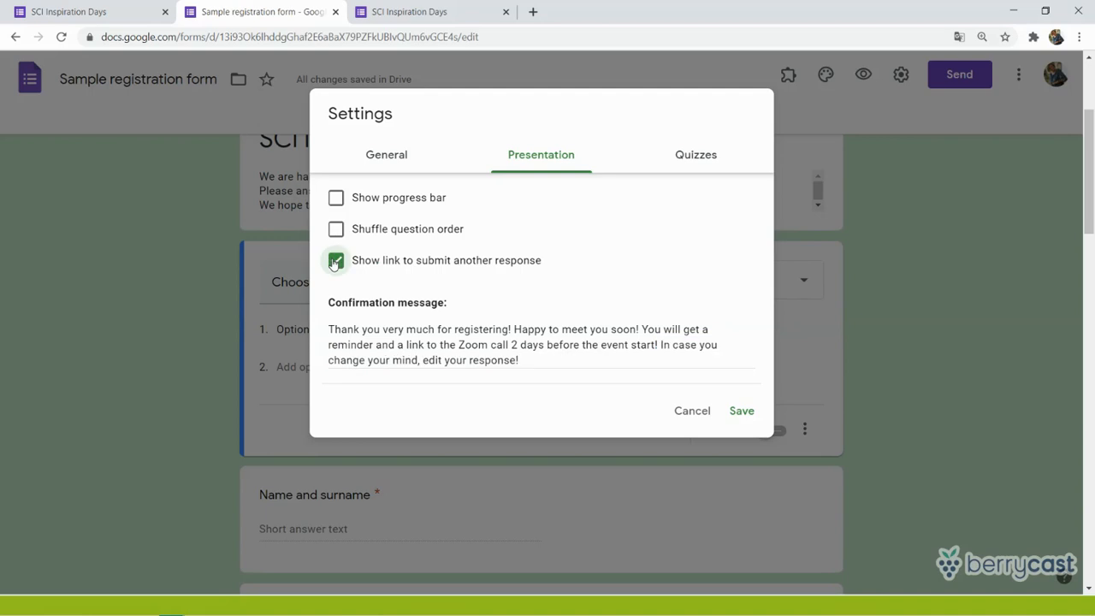
click(335, 262)
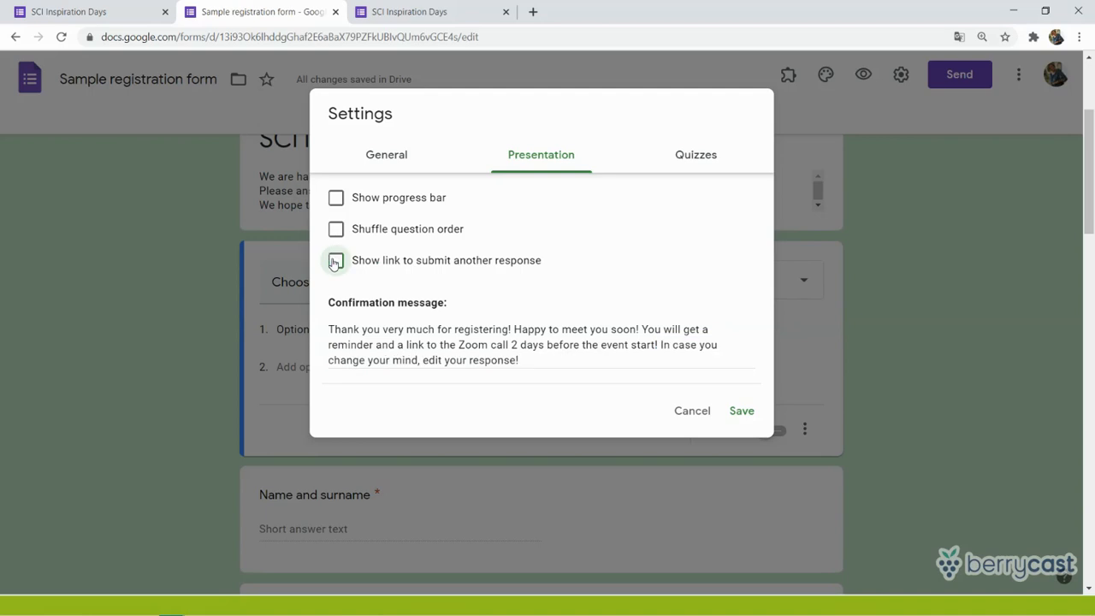
click(337, 204)
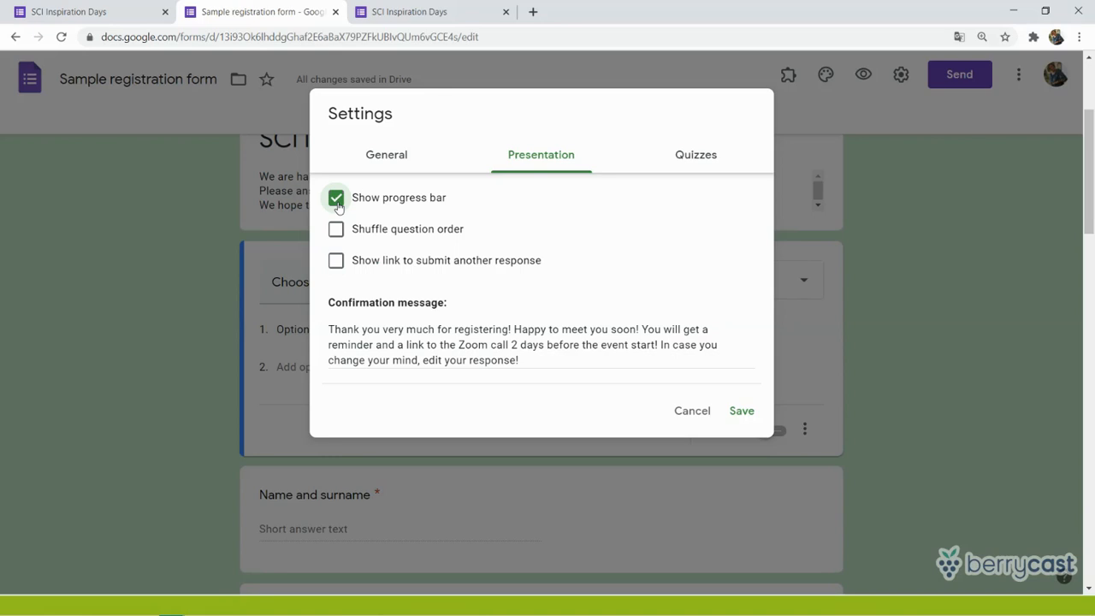
click(337, 202)
Save the form settings and switch to the full-screen title slide about preparing a survey with Google Forms
click(392, 159)
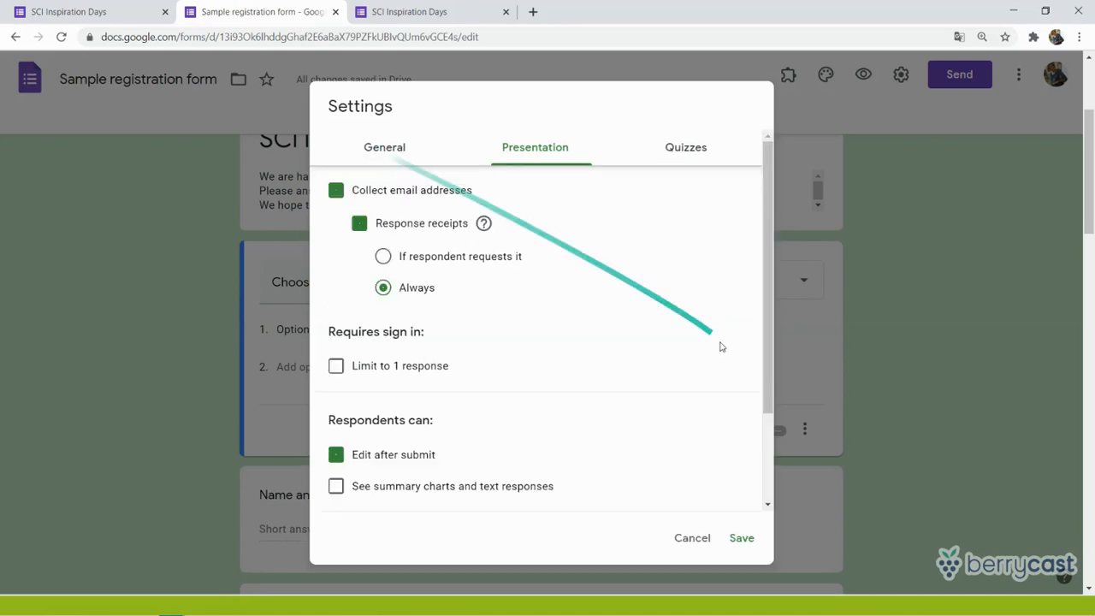
click(741, 538)
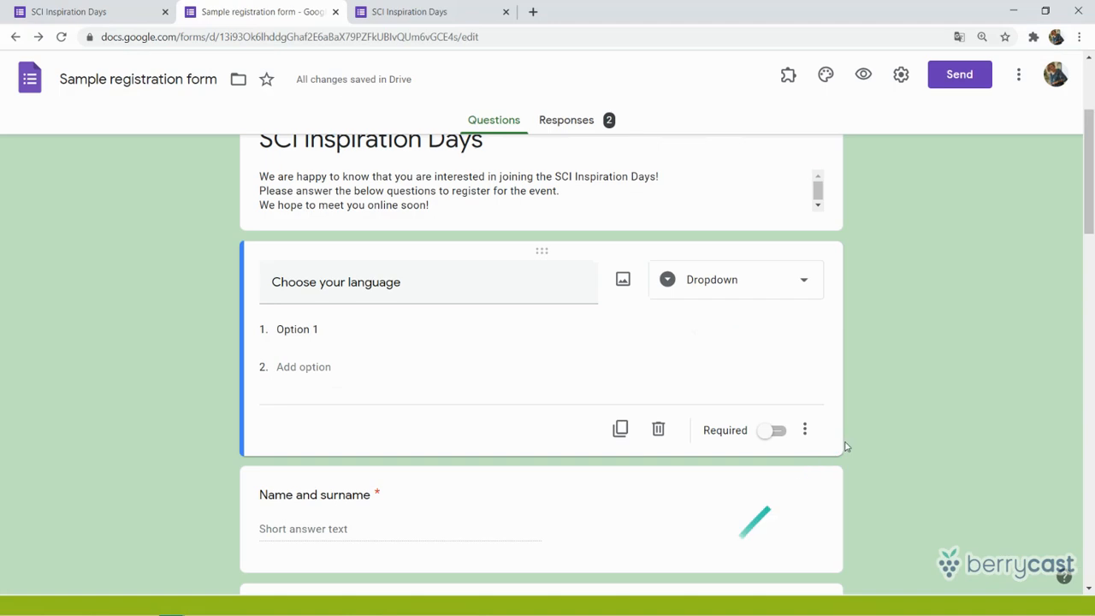
key(alt+Tab)
click(922, 409)
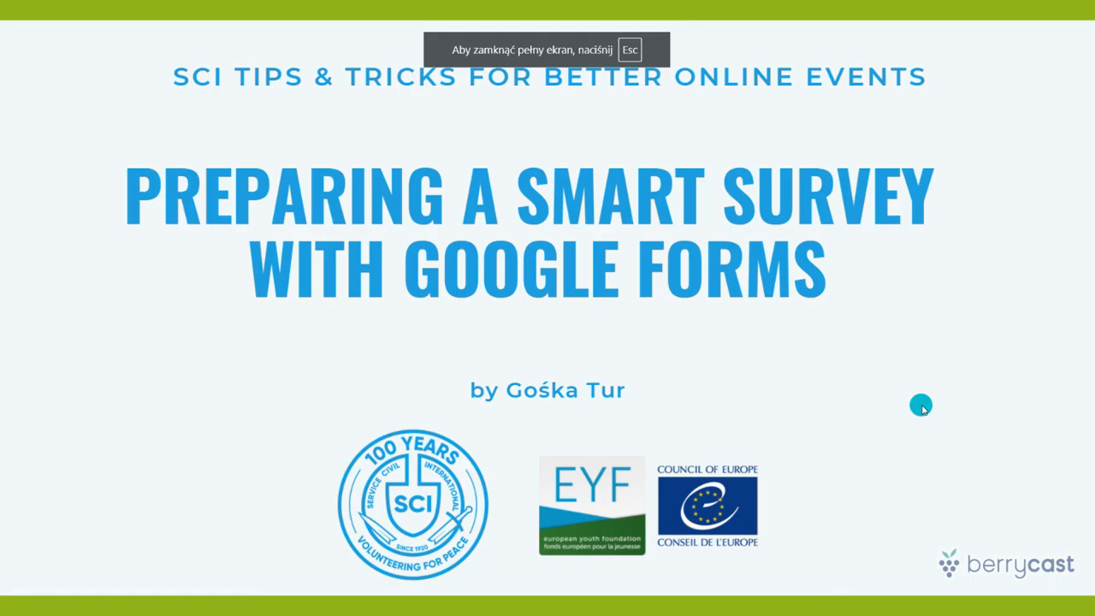